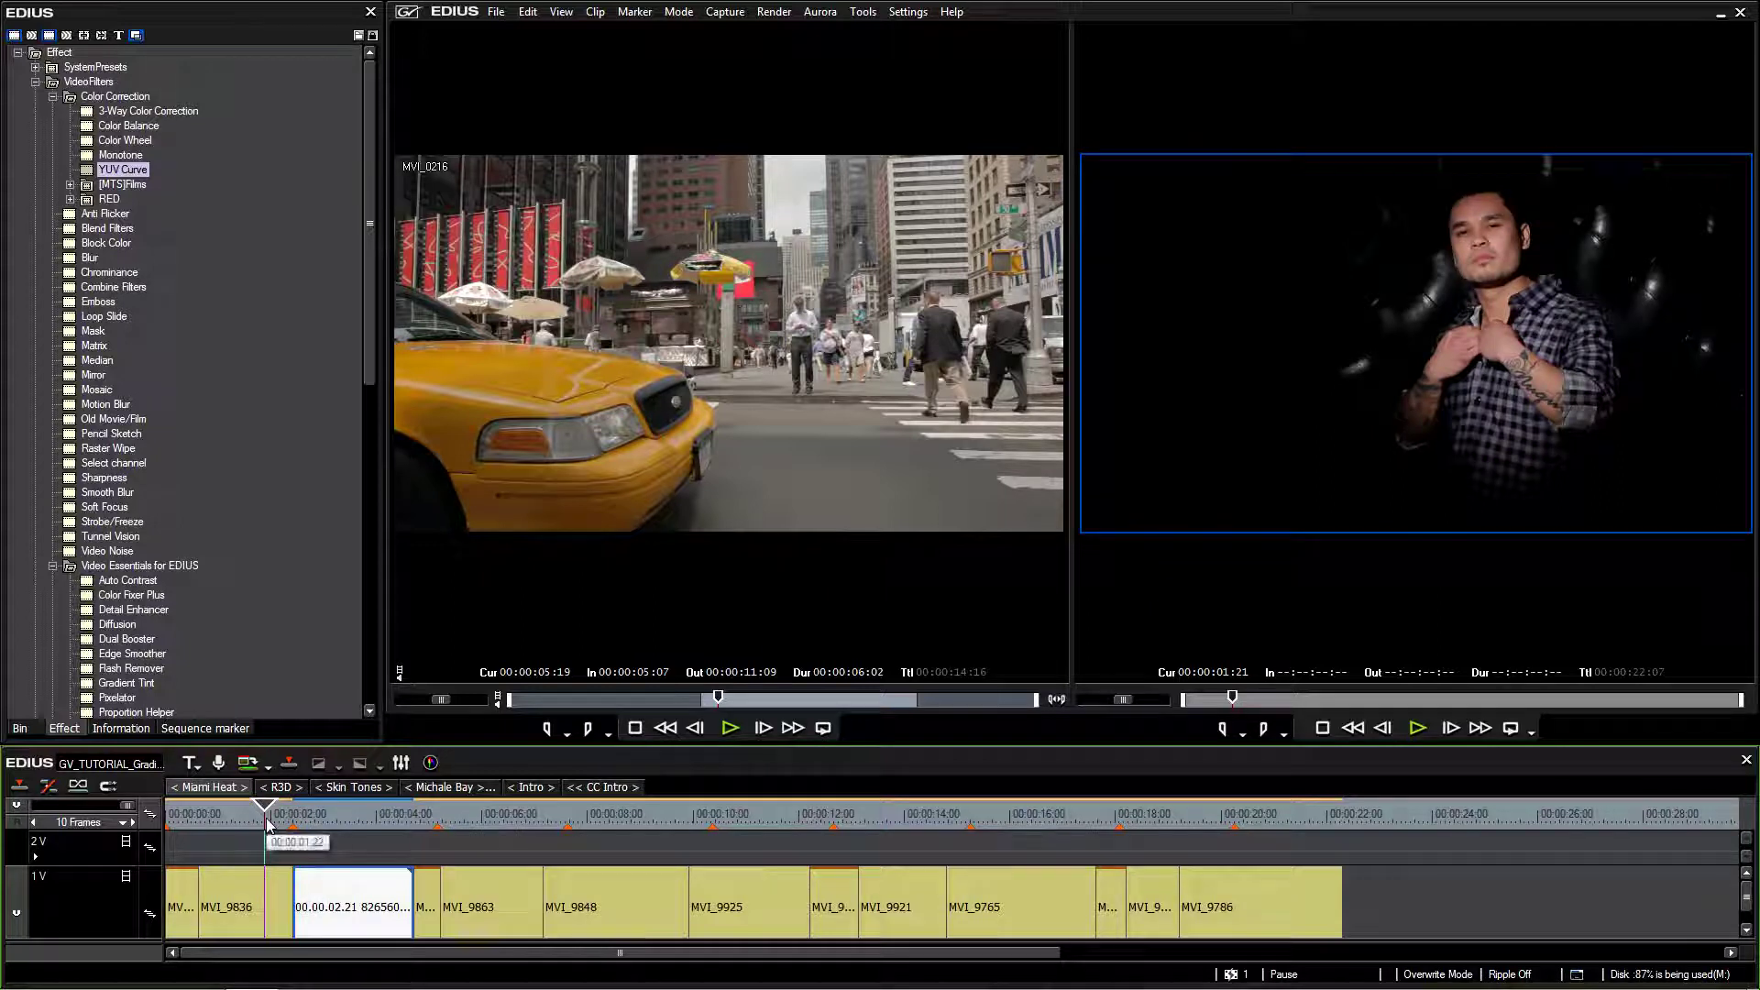
- Examine the frames of clip MVI_9836 and the clip right after it to compare their brightness and contrast
left_click_drag(268, 825, 335, 829)
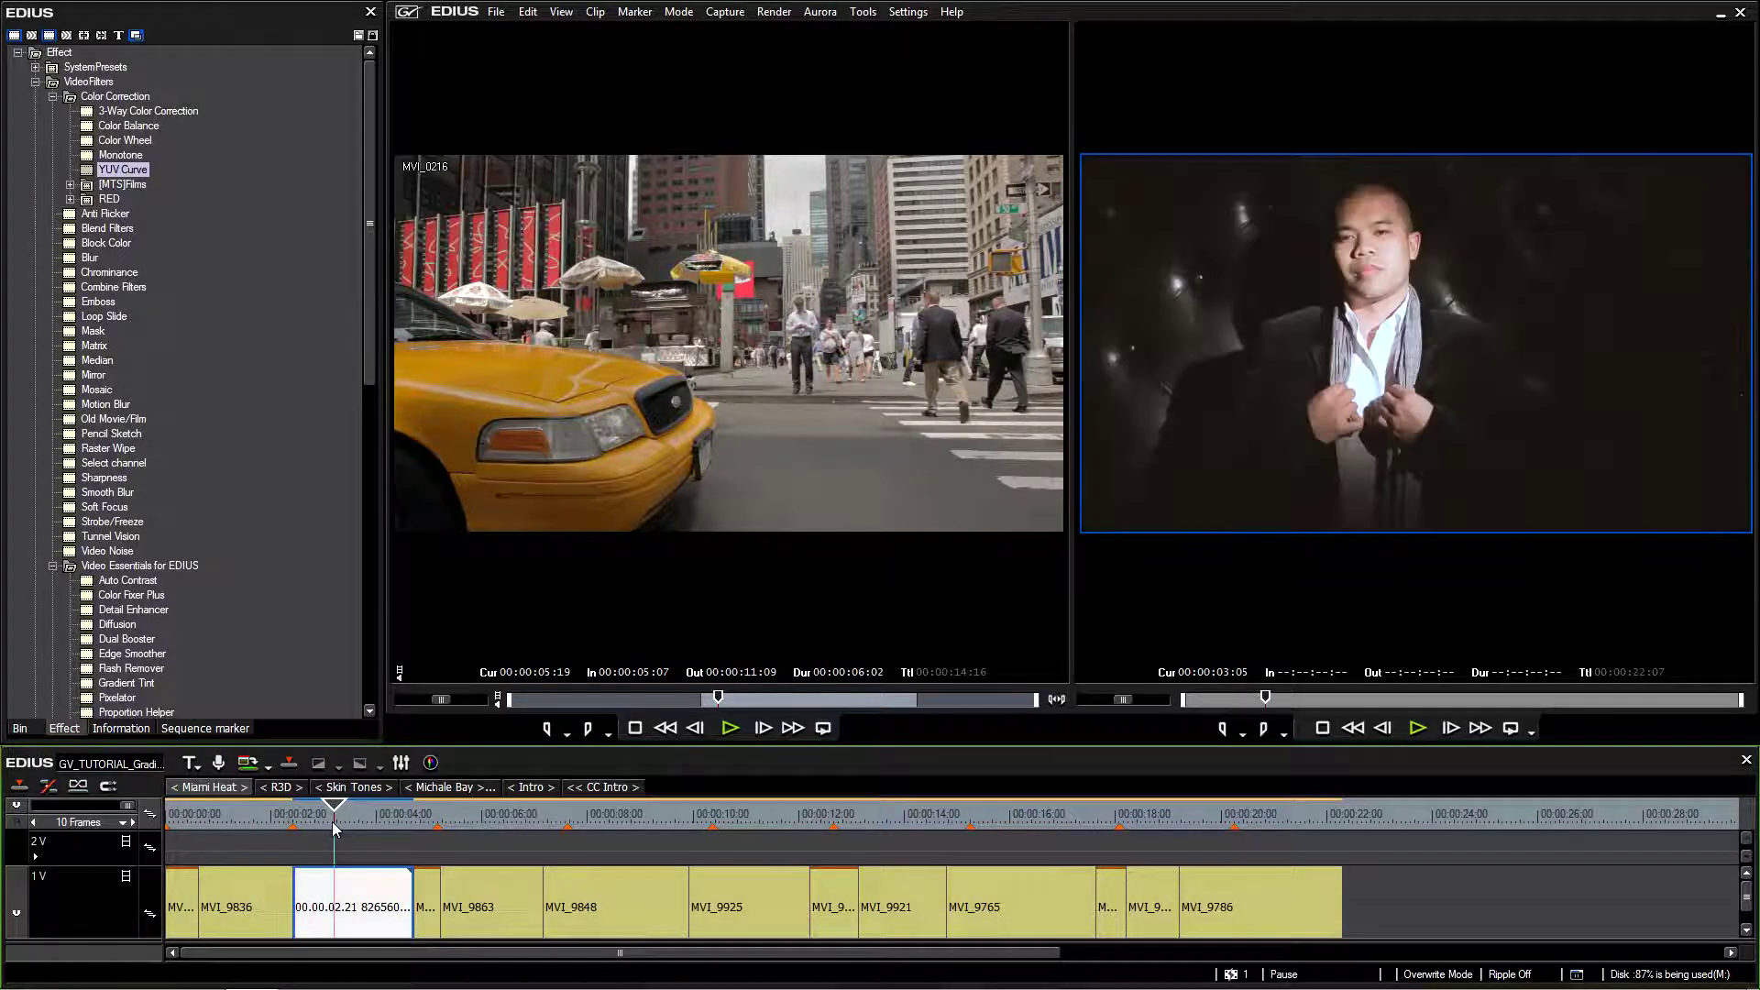
left_click(303, 816)
left_click_drag(288, 818, 240, 823)
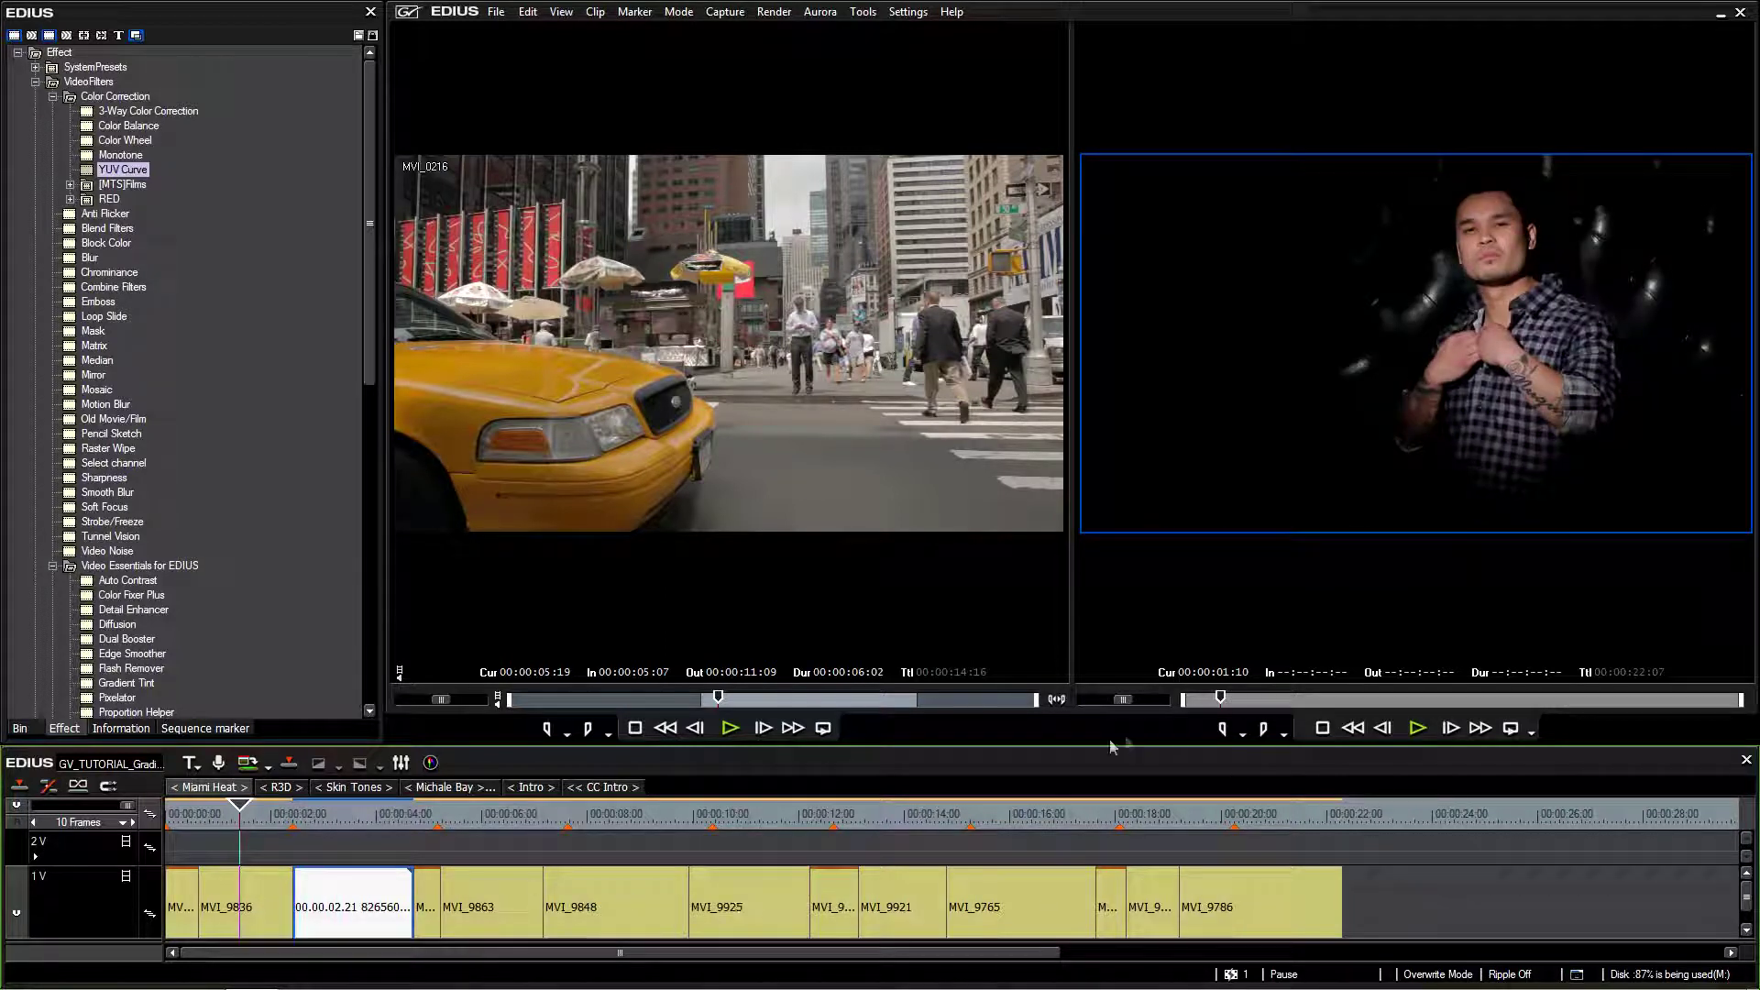
left_click(263, 928)
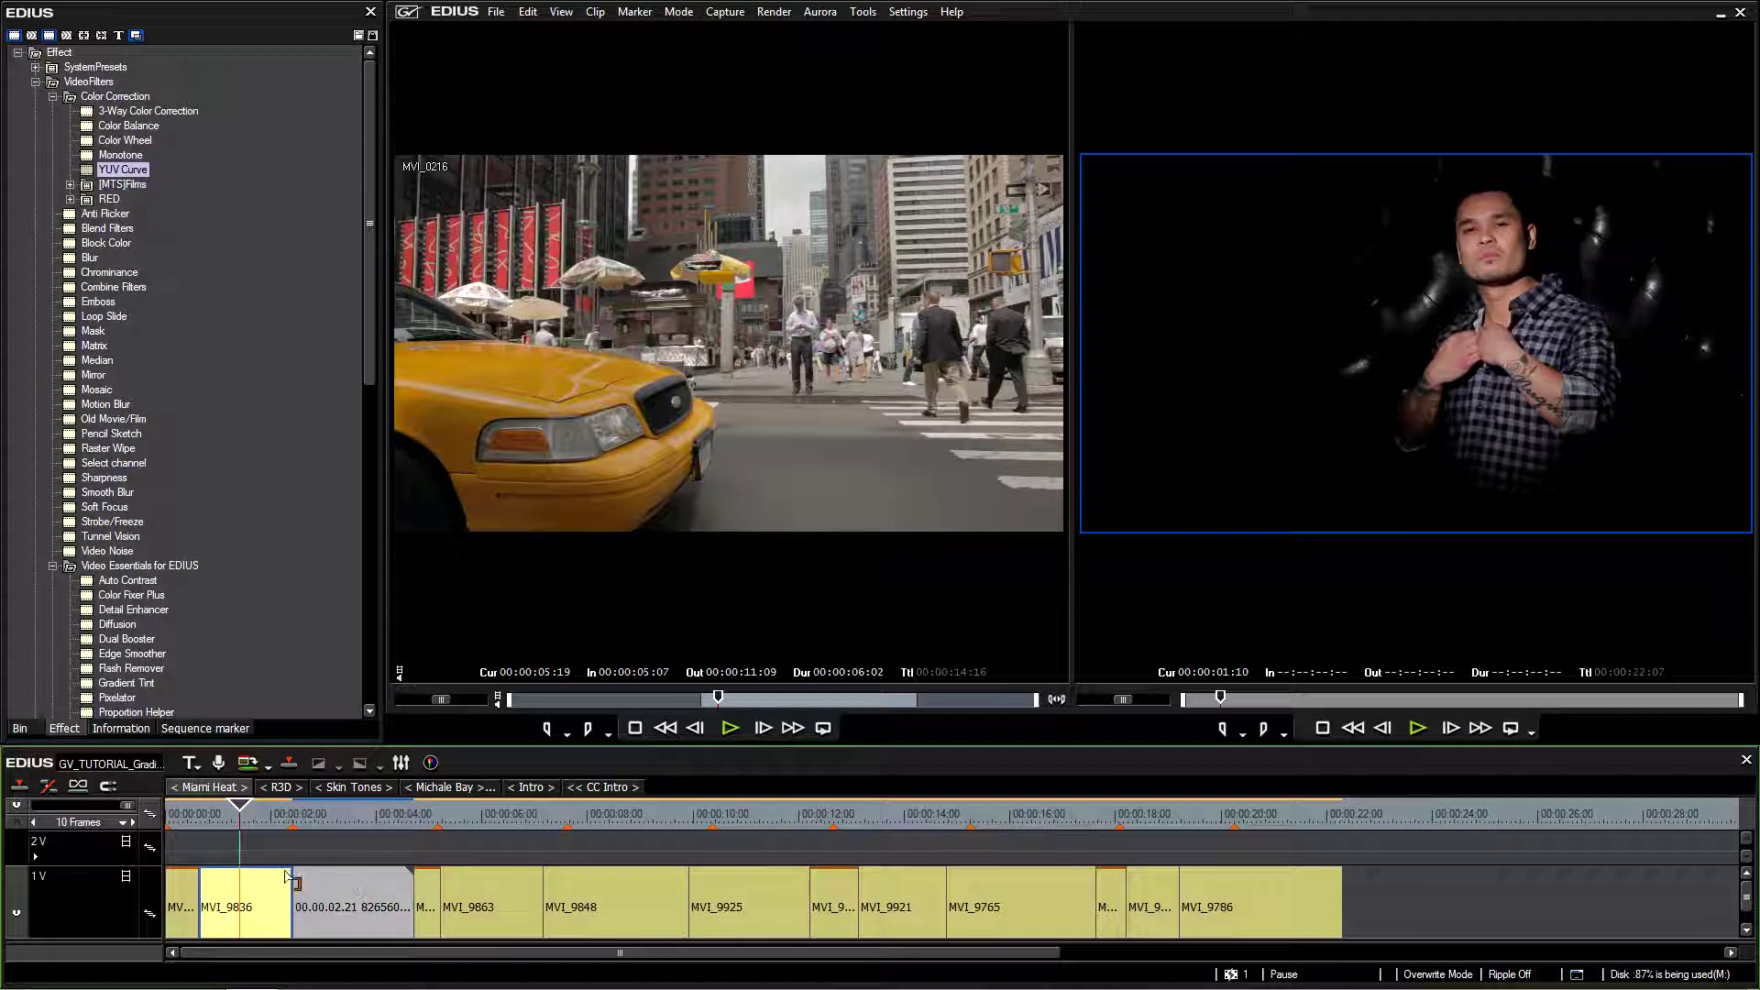
key("Home")
left_click(255, 841)
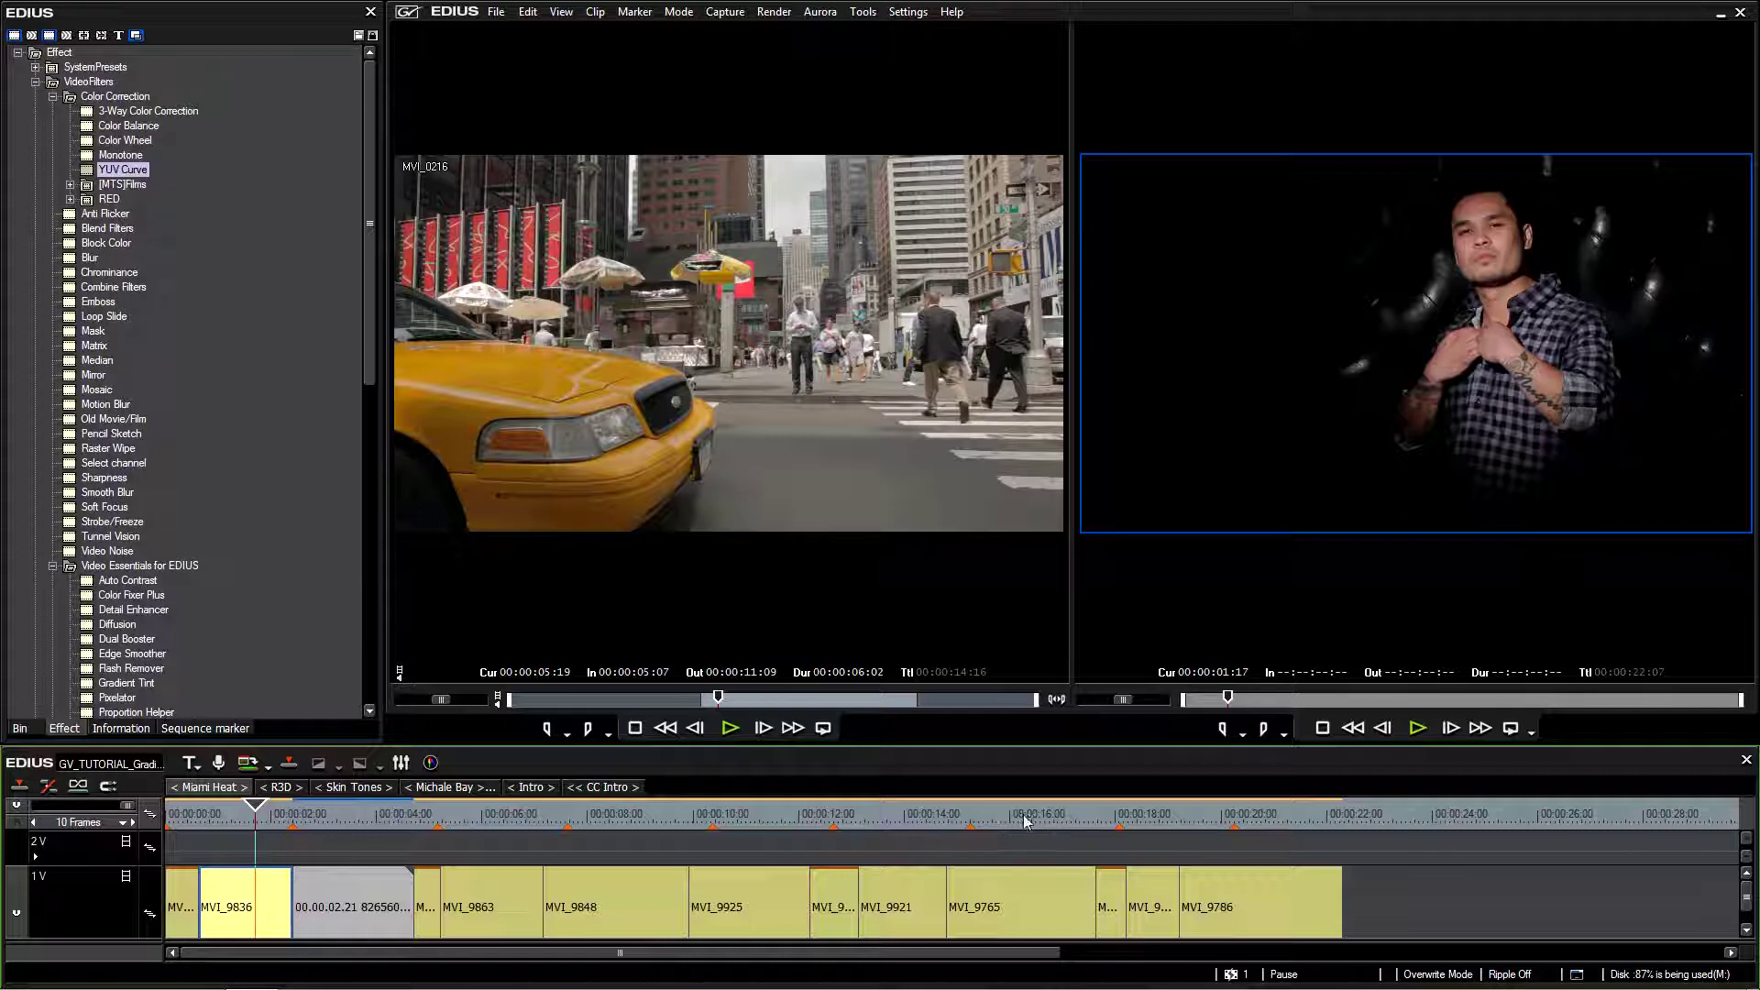
left_click(323, 817)
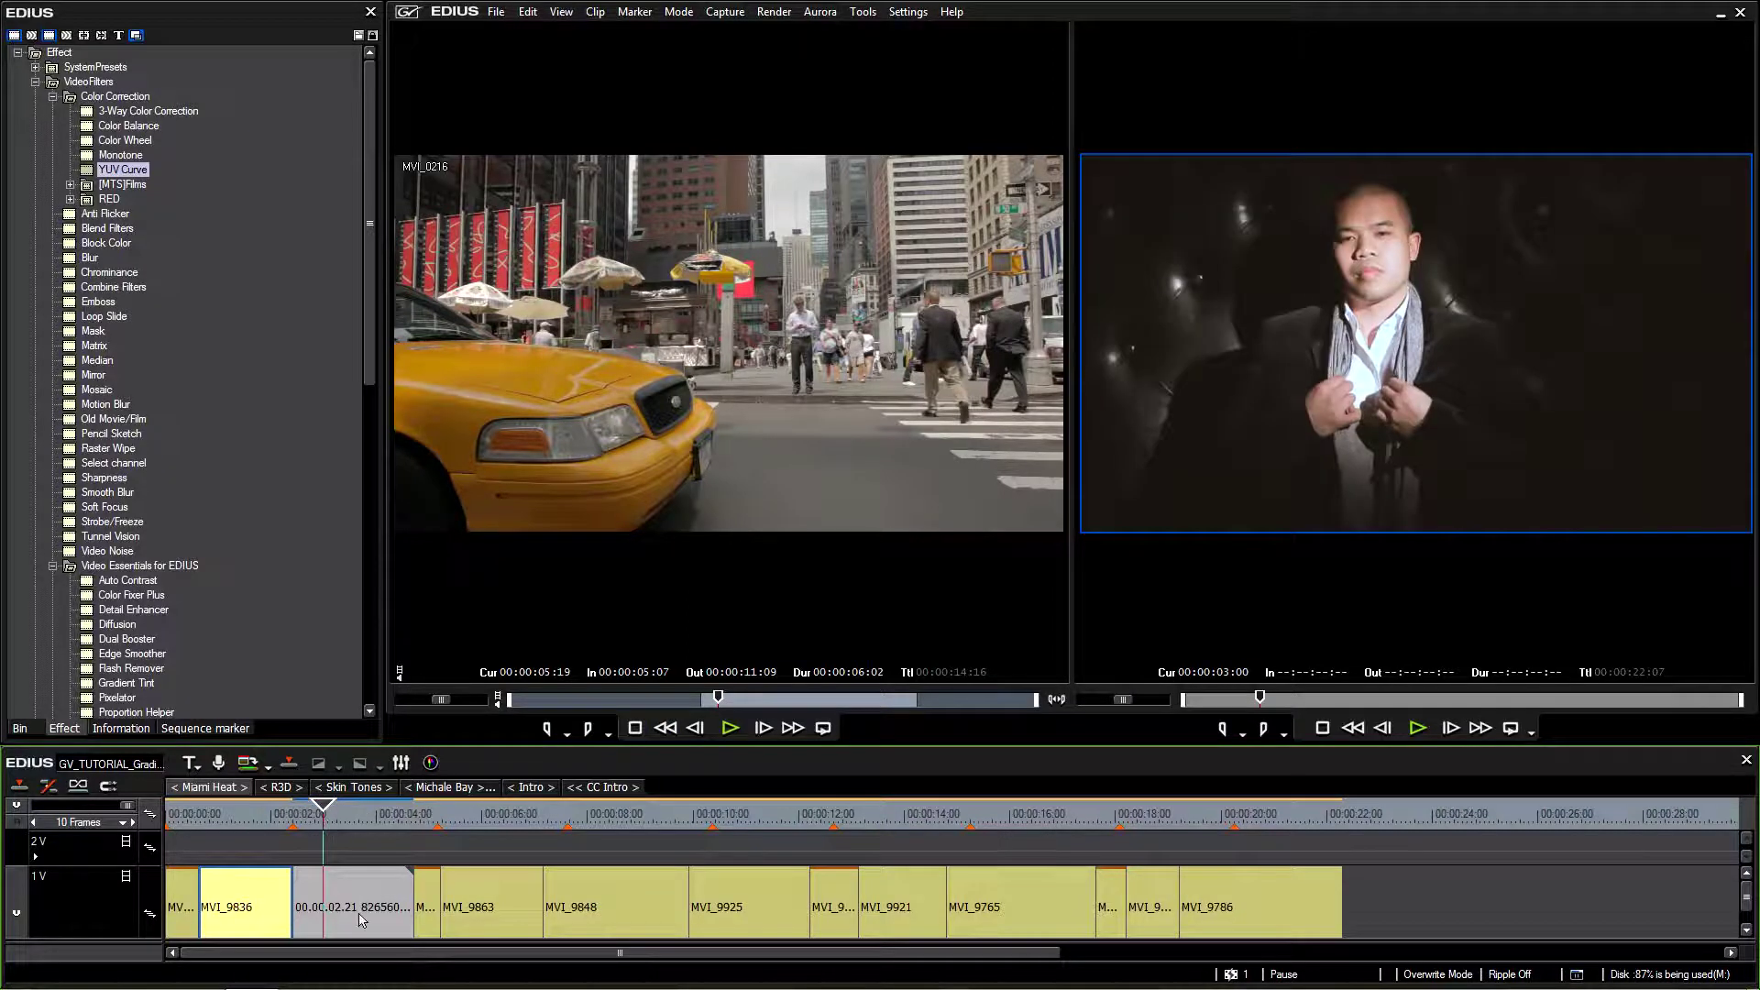
left_click_drag(338, 834, 349, 818)
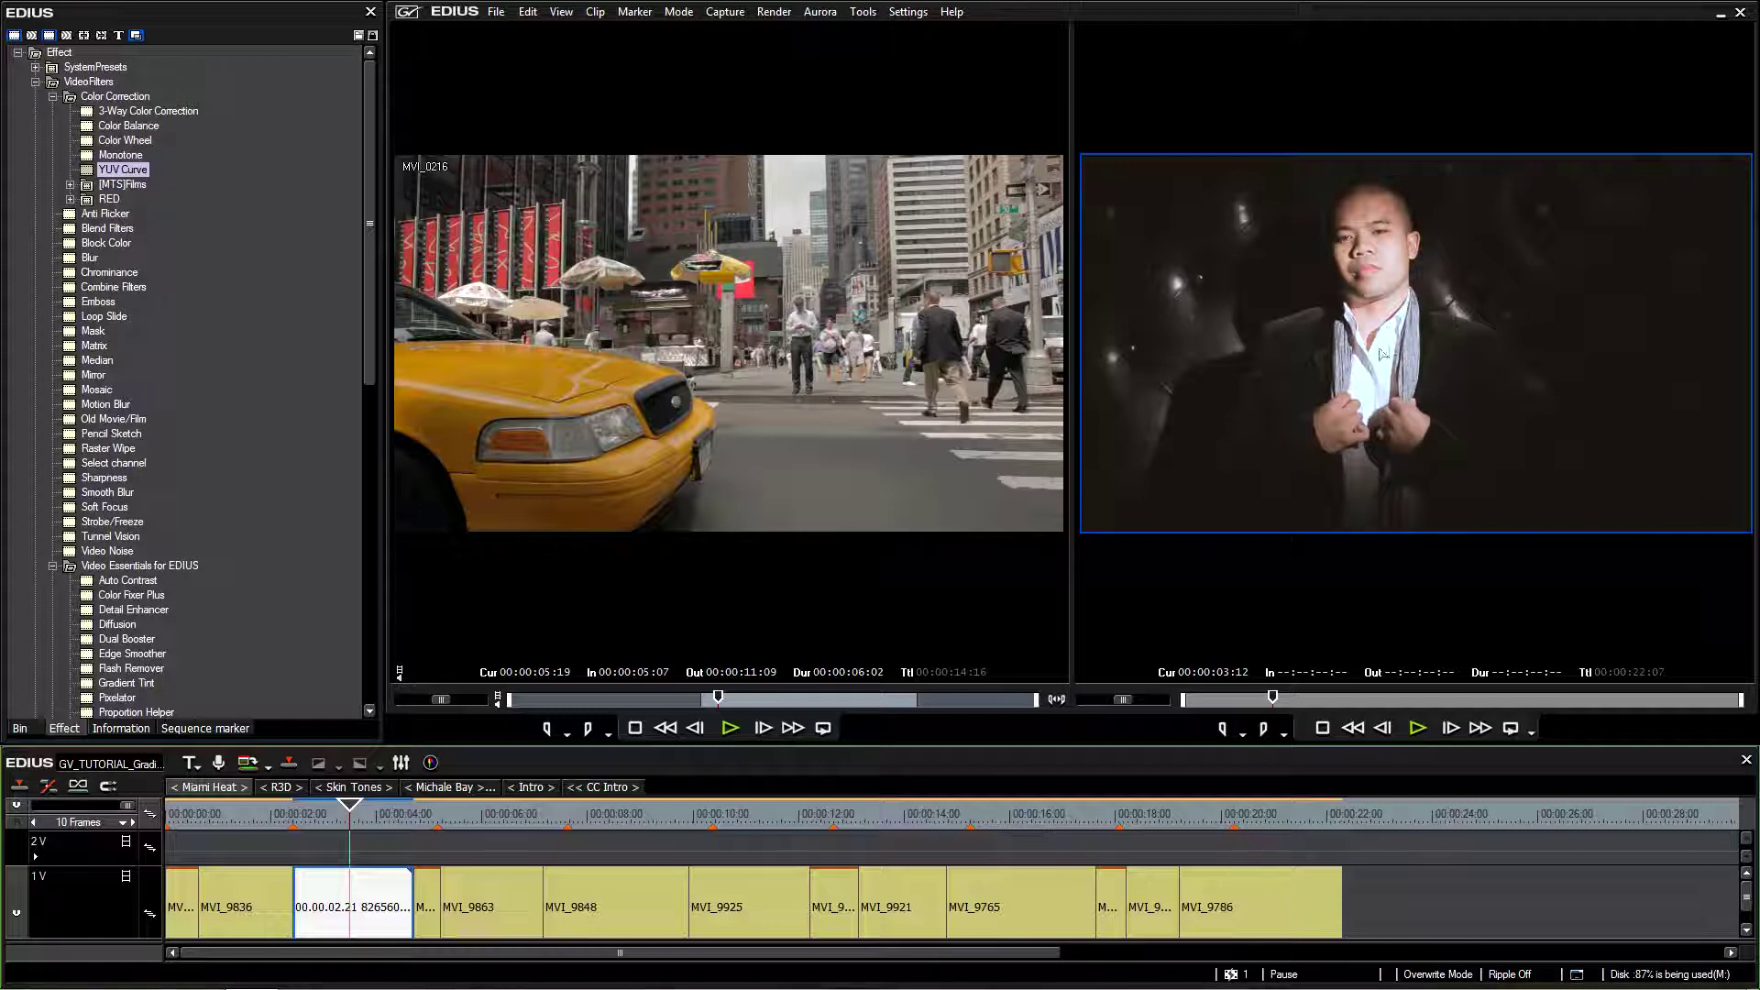
left_click_drag(312, 819, 328, 854)
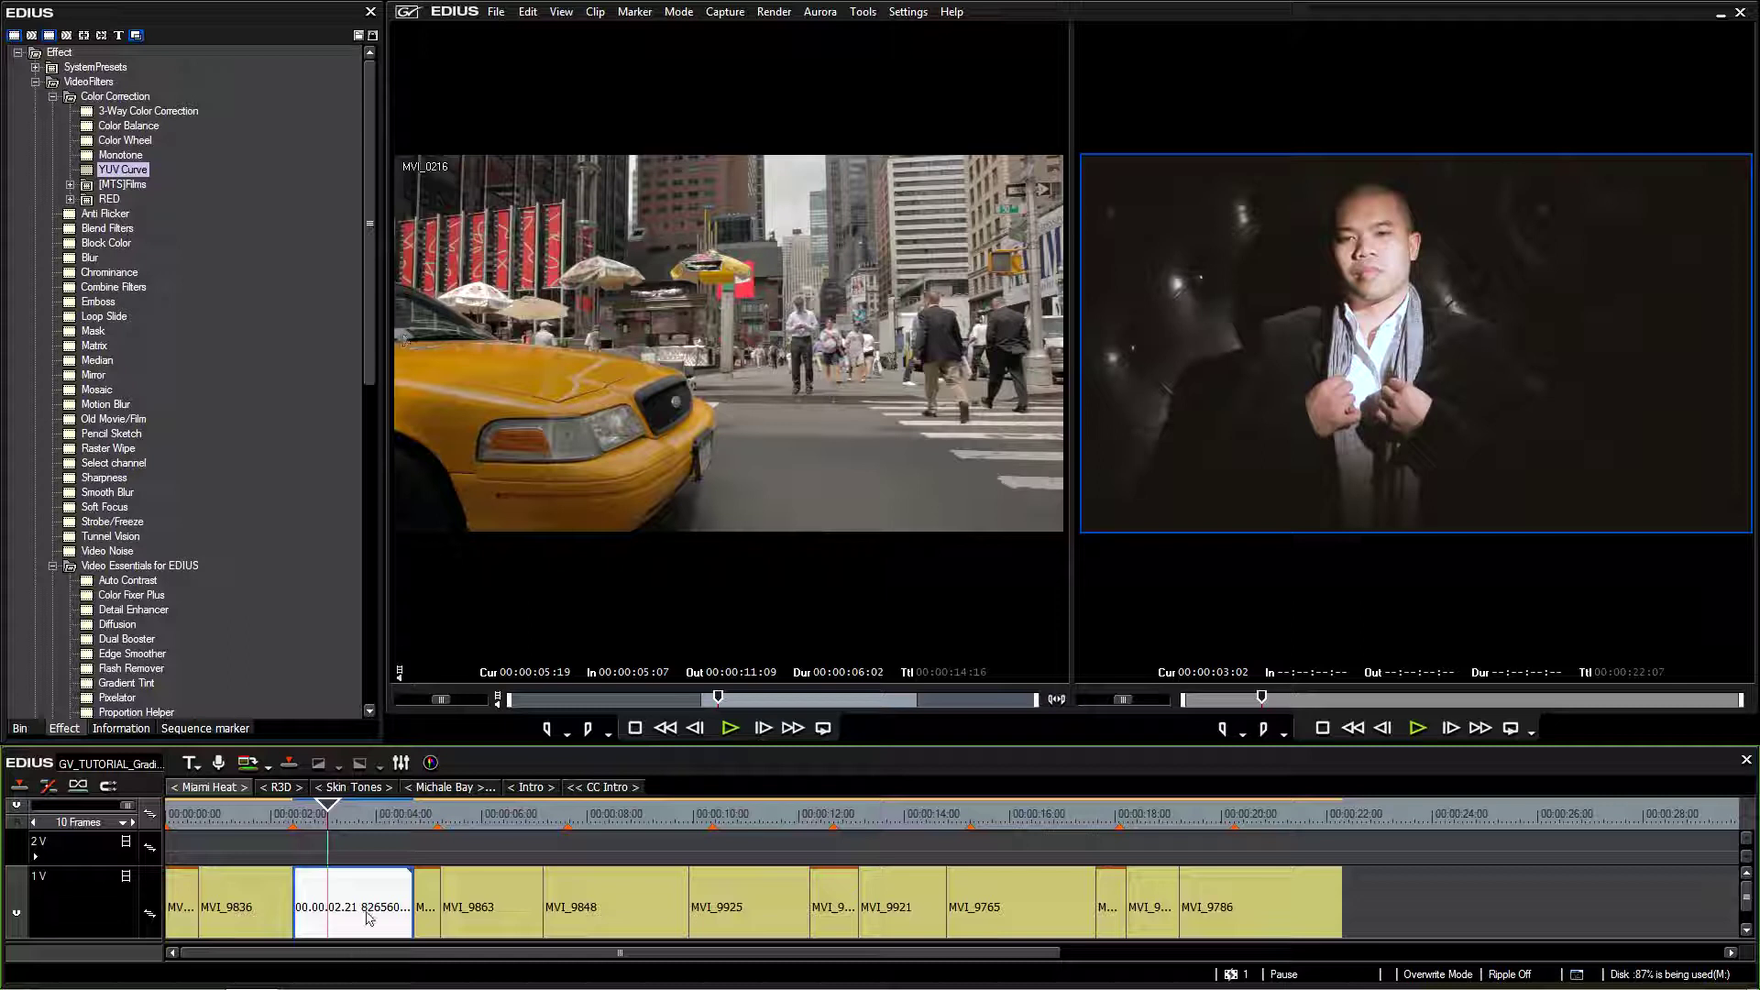
- Apply the YUV Curve filter to the clip right after MVI_9836 and open its settings, including the preview split percentage
left_click_drag(116, 177, 365, 916)
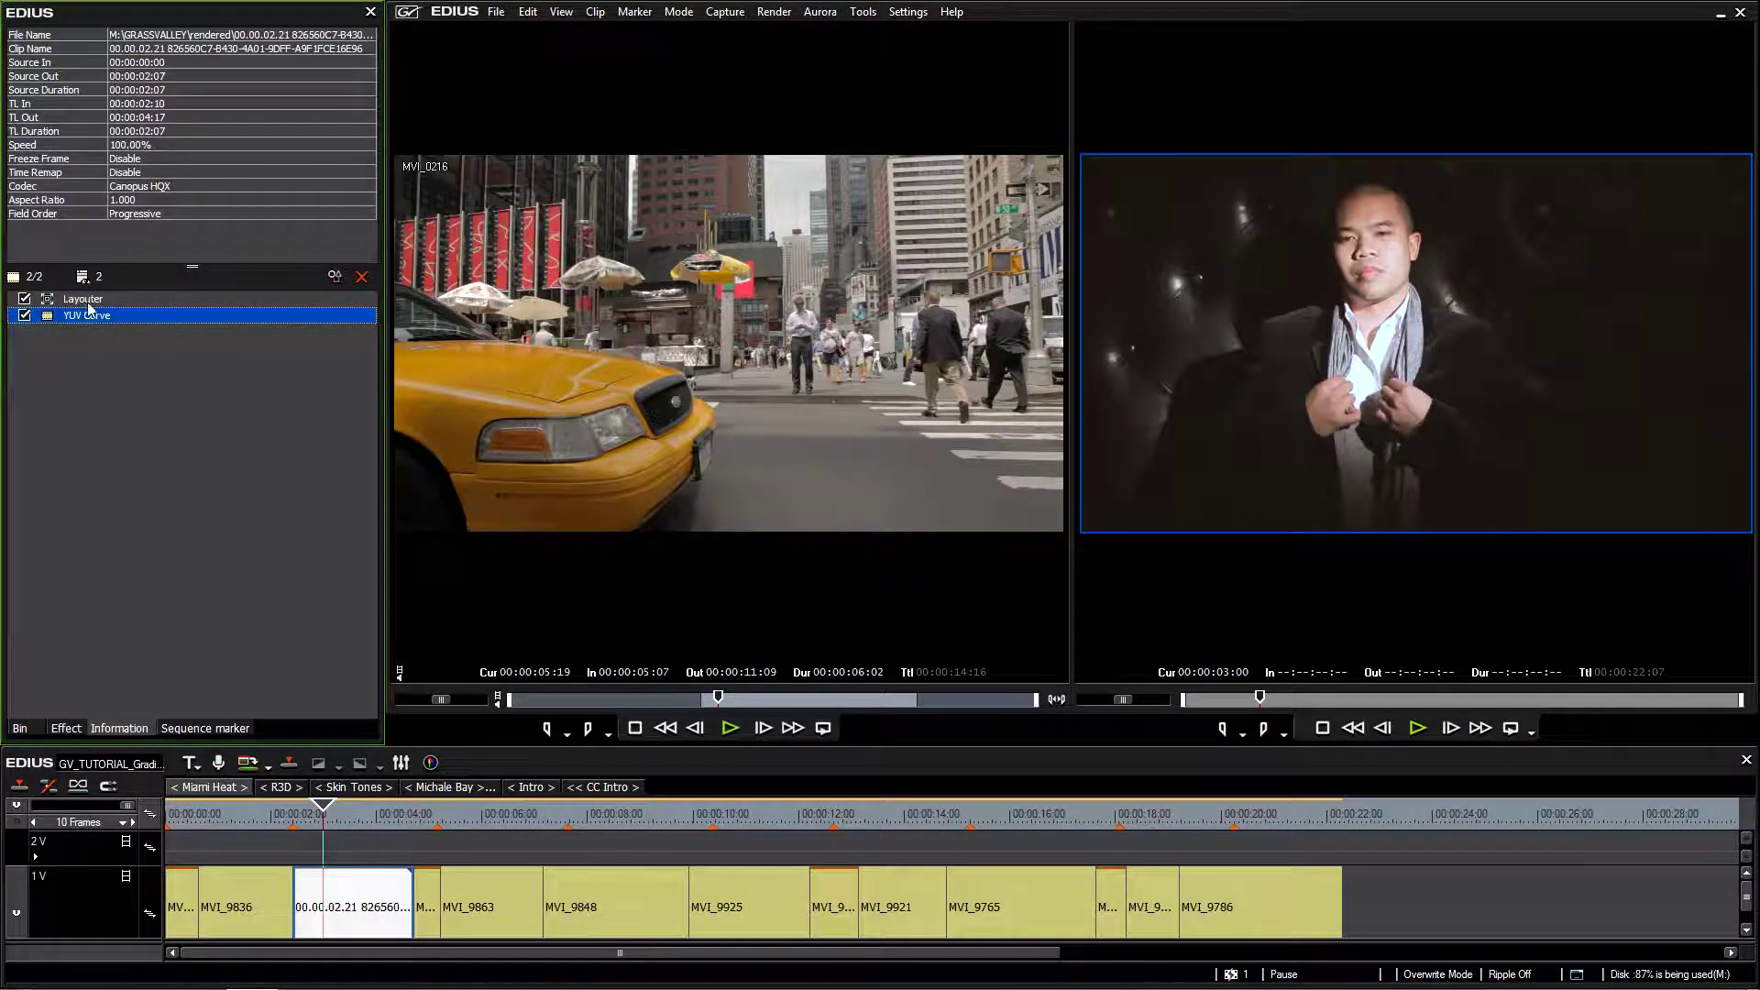
double_click(75, 315)
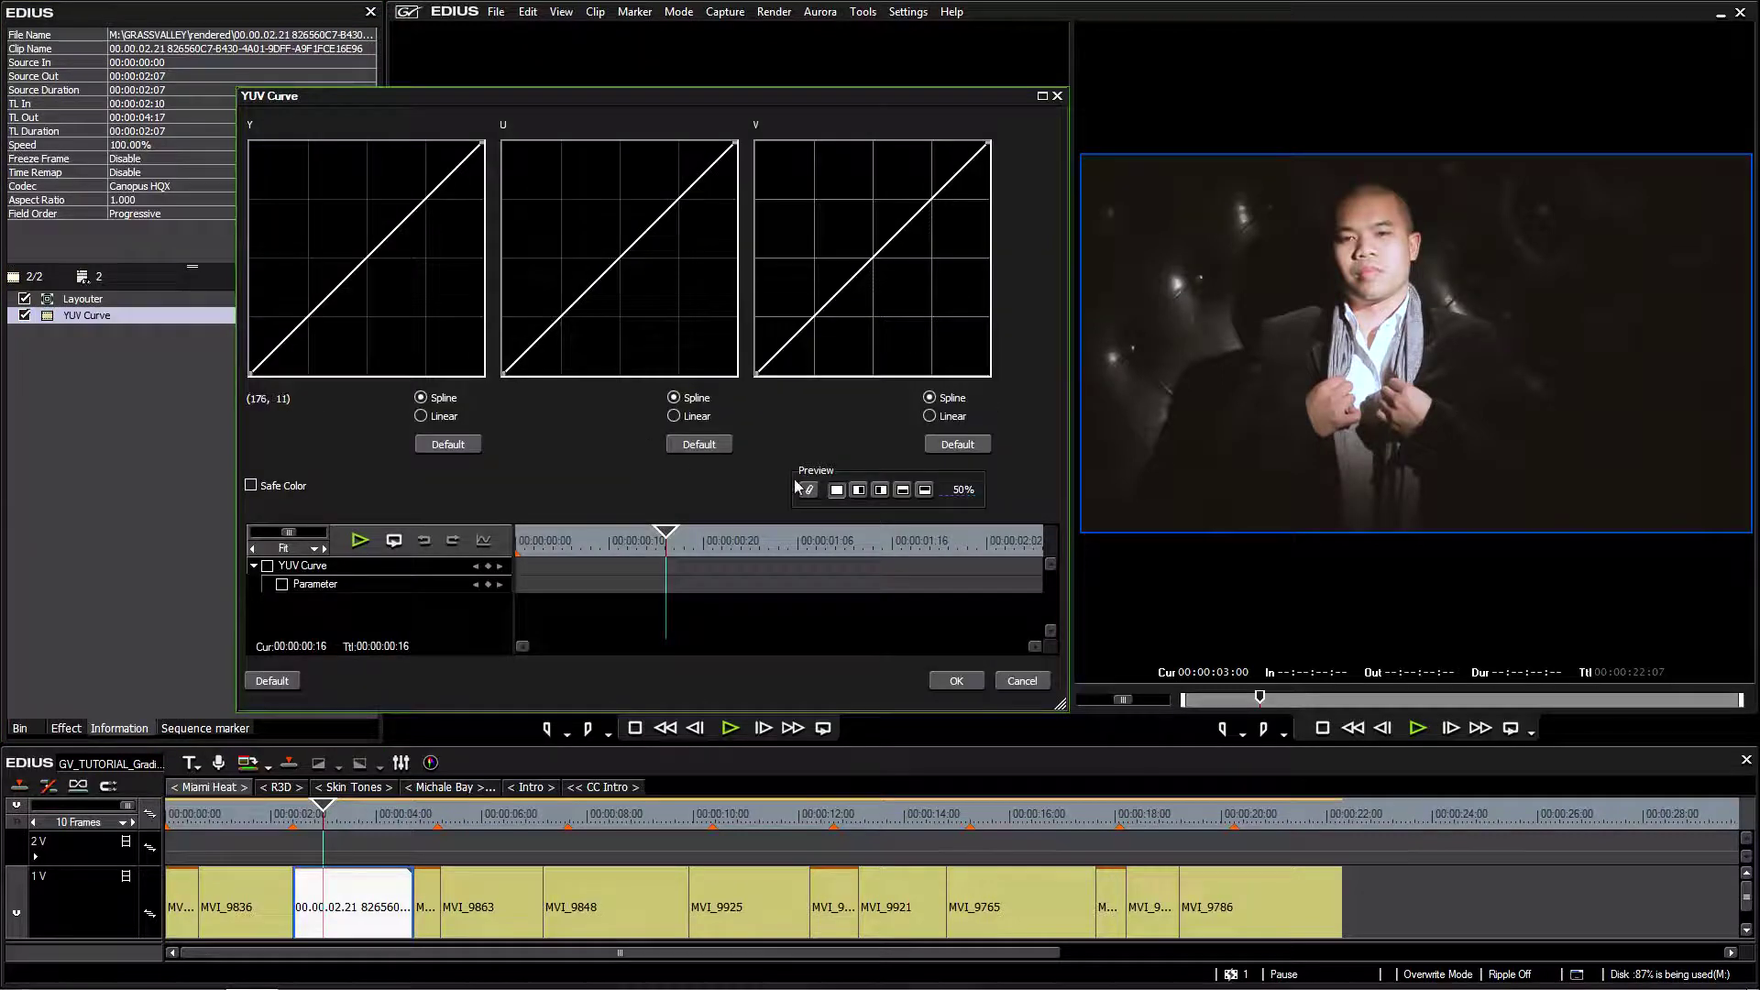
left_click(957, 489)
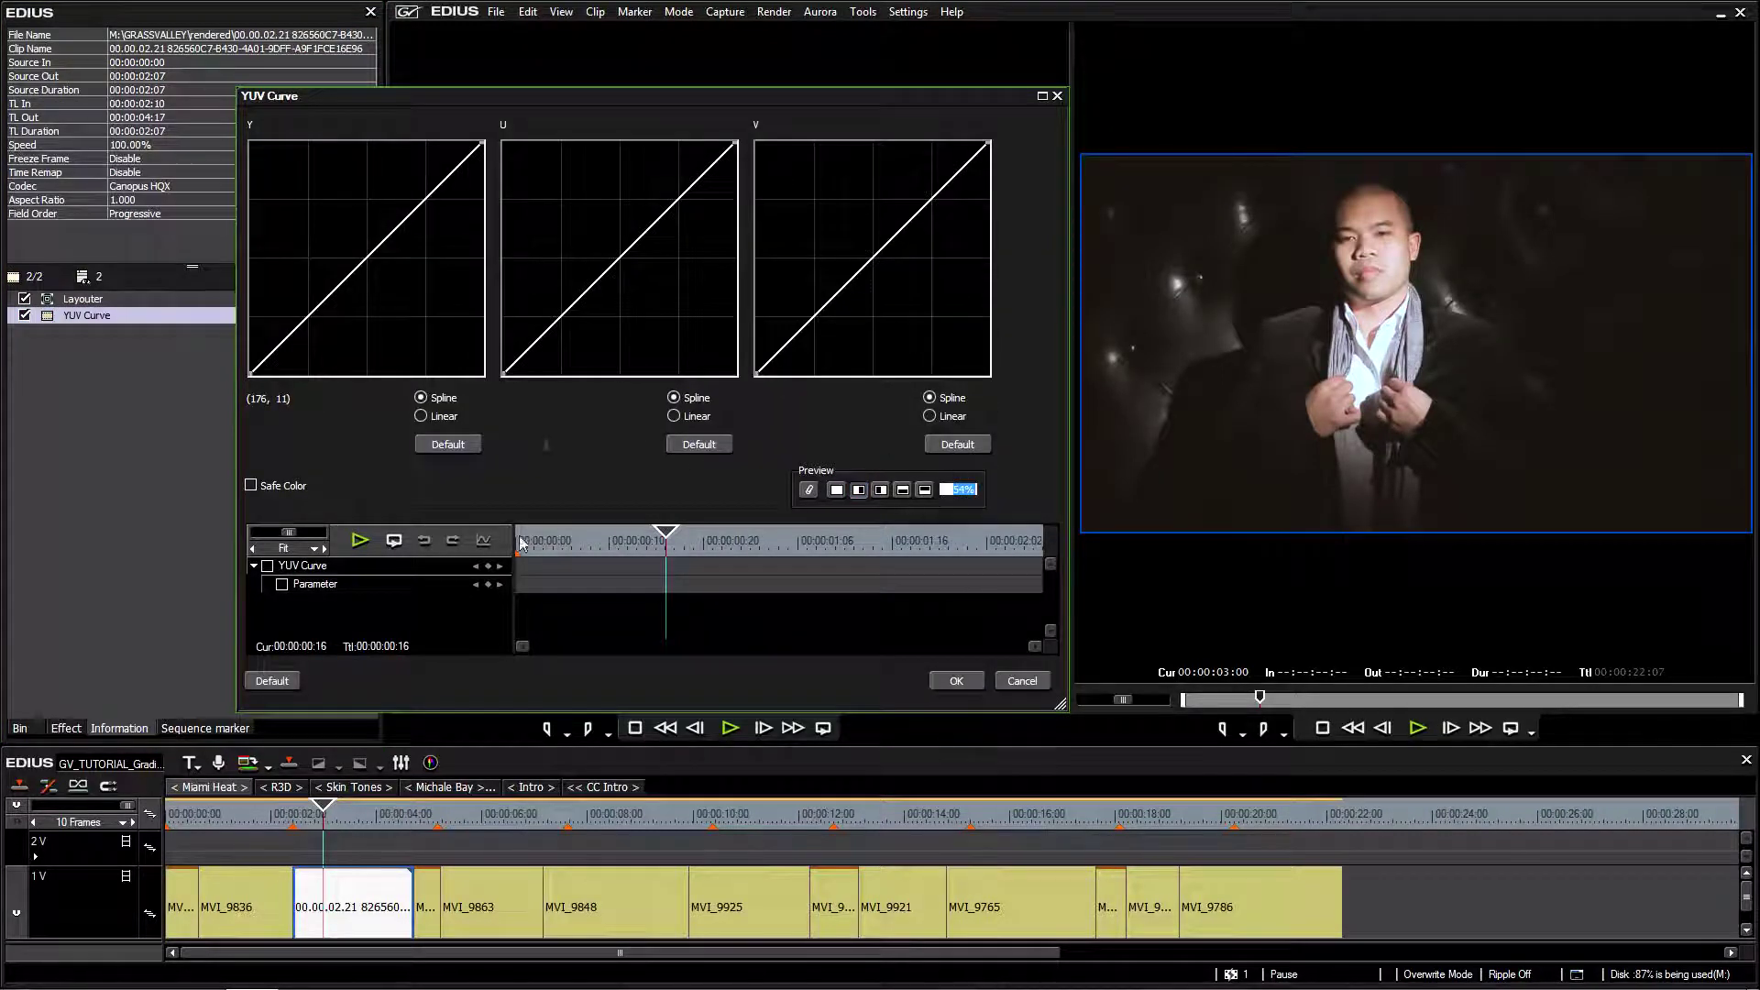
- Try raising the Y curve's midtones with a 49% split preview, and reset the Y curve to its default
left_click_drag(353, 236, 343, 202)
left_click_drag(977, 598, 930, 526)
left_click(371, 910)
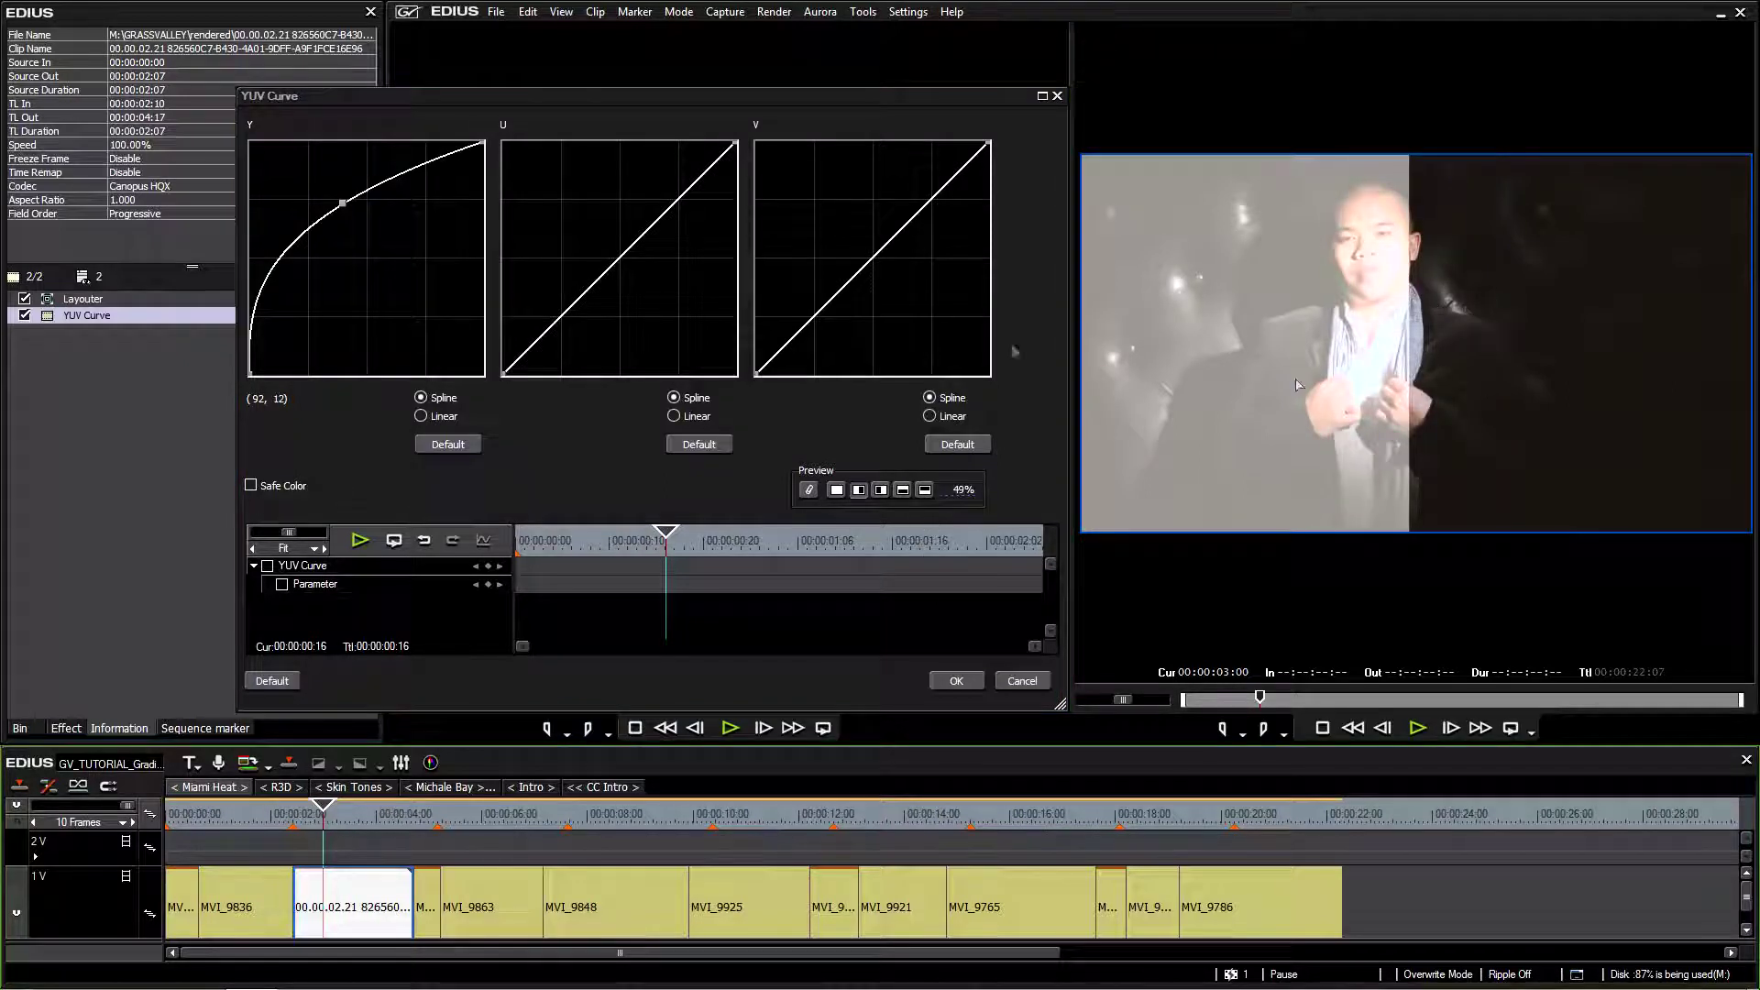
left_click(447, 444)
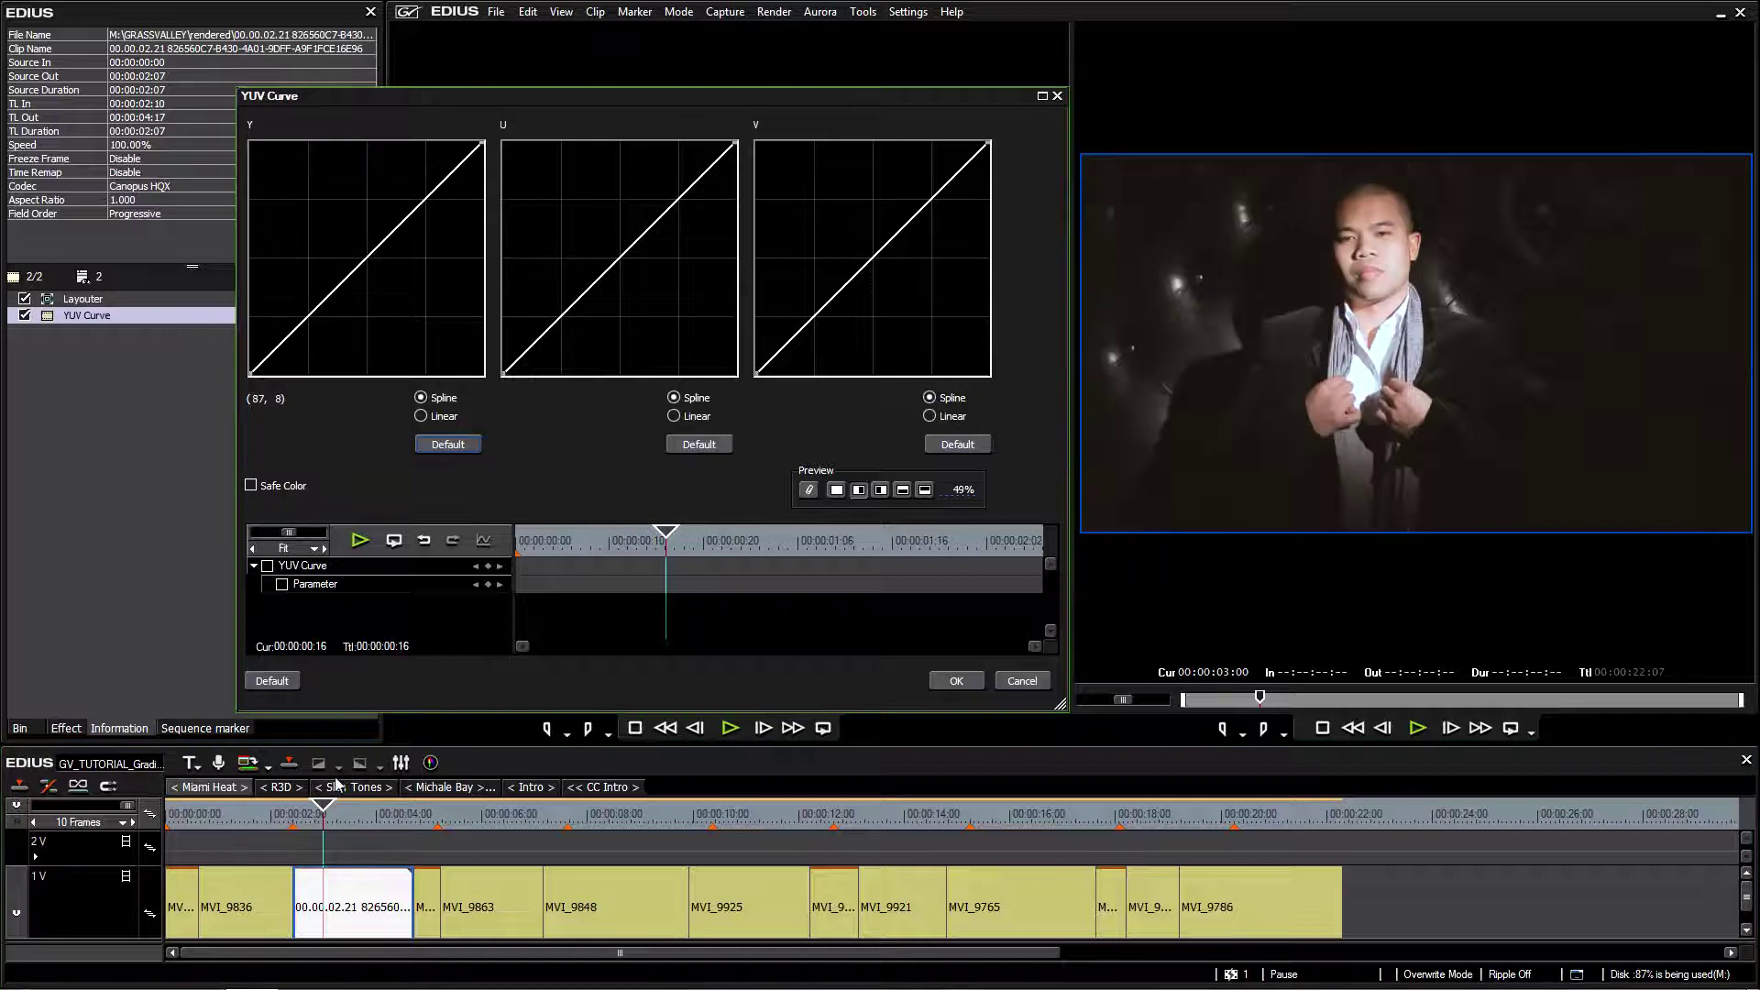
left_click_drag(366, 262, 294, 210)
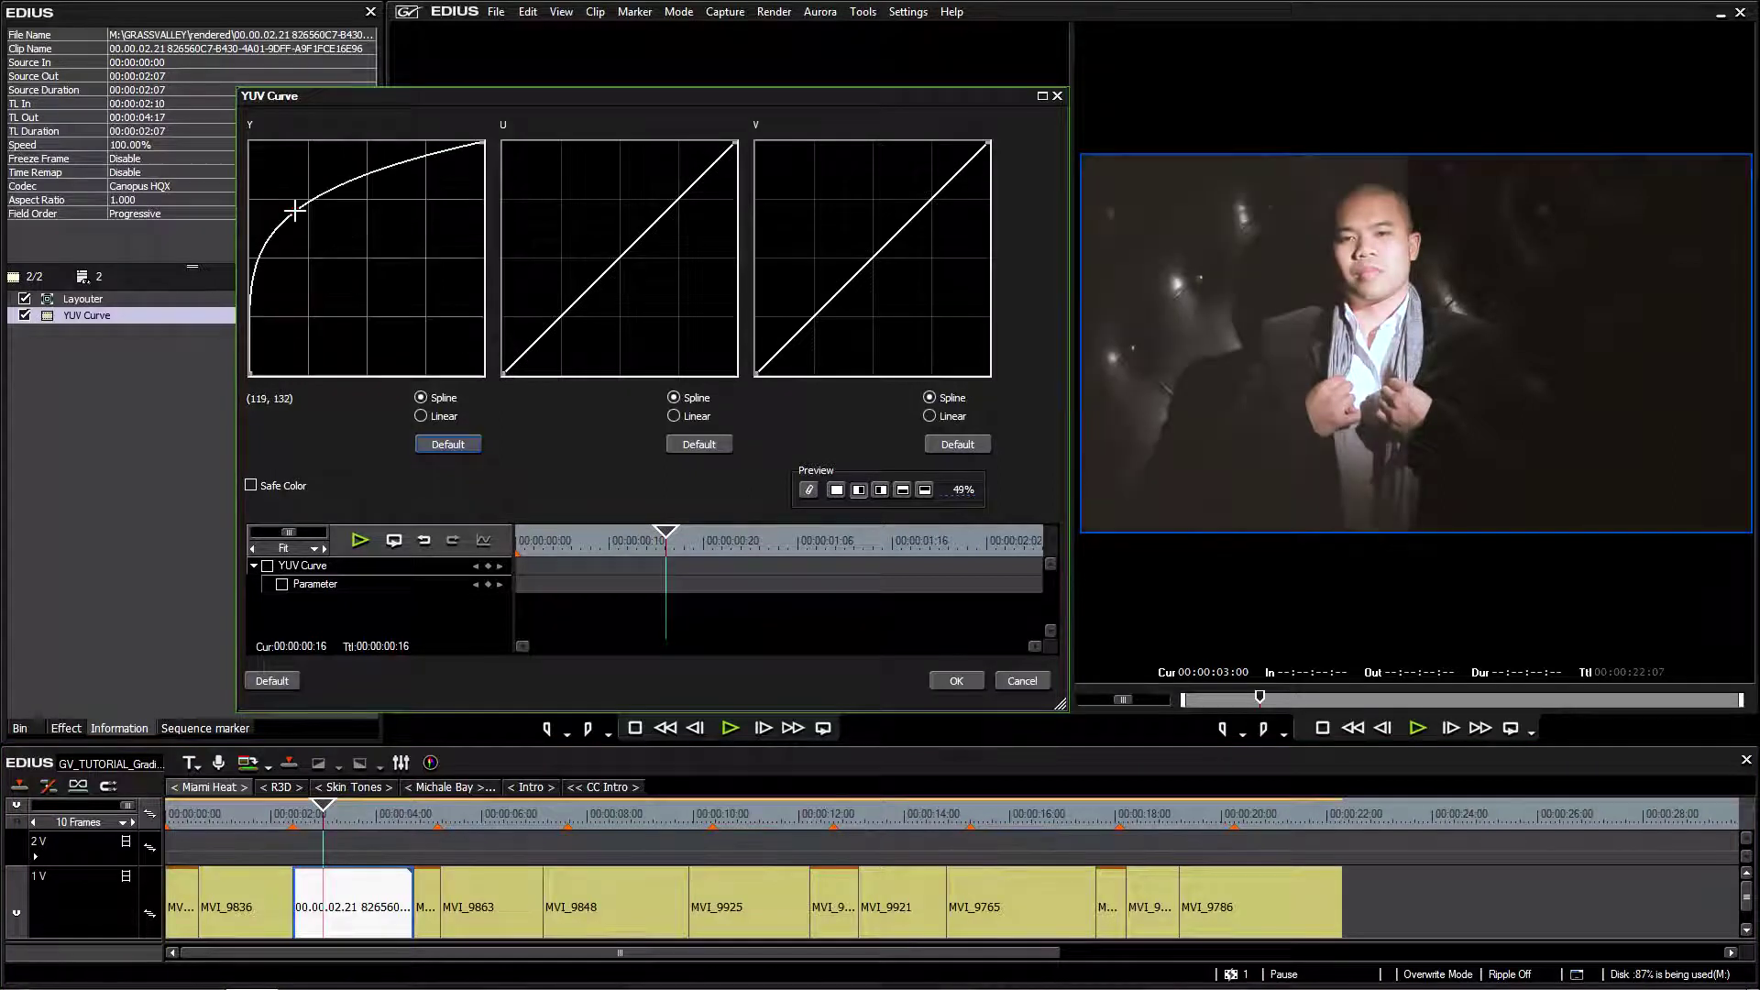
left_click(447, 444)
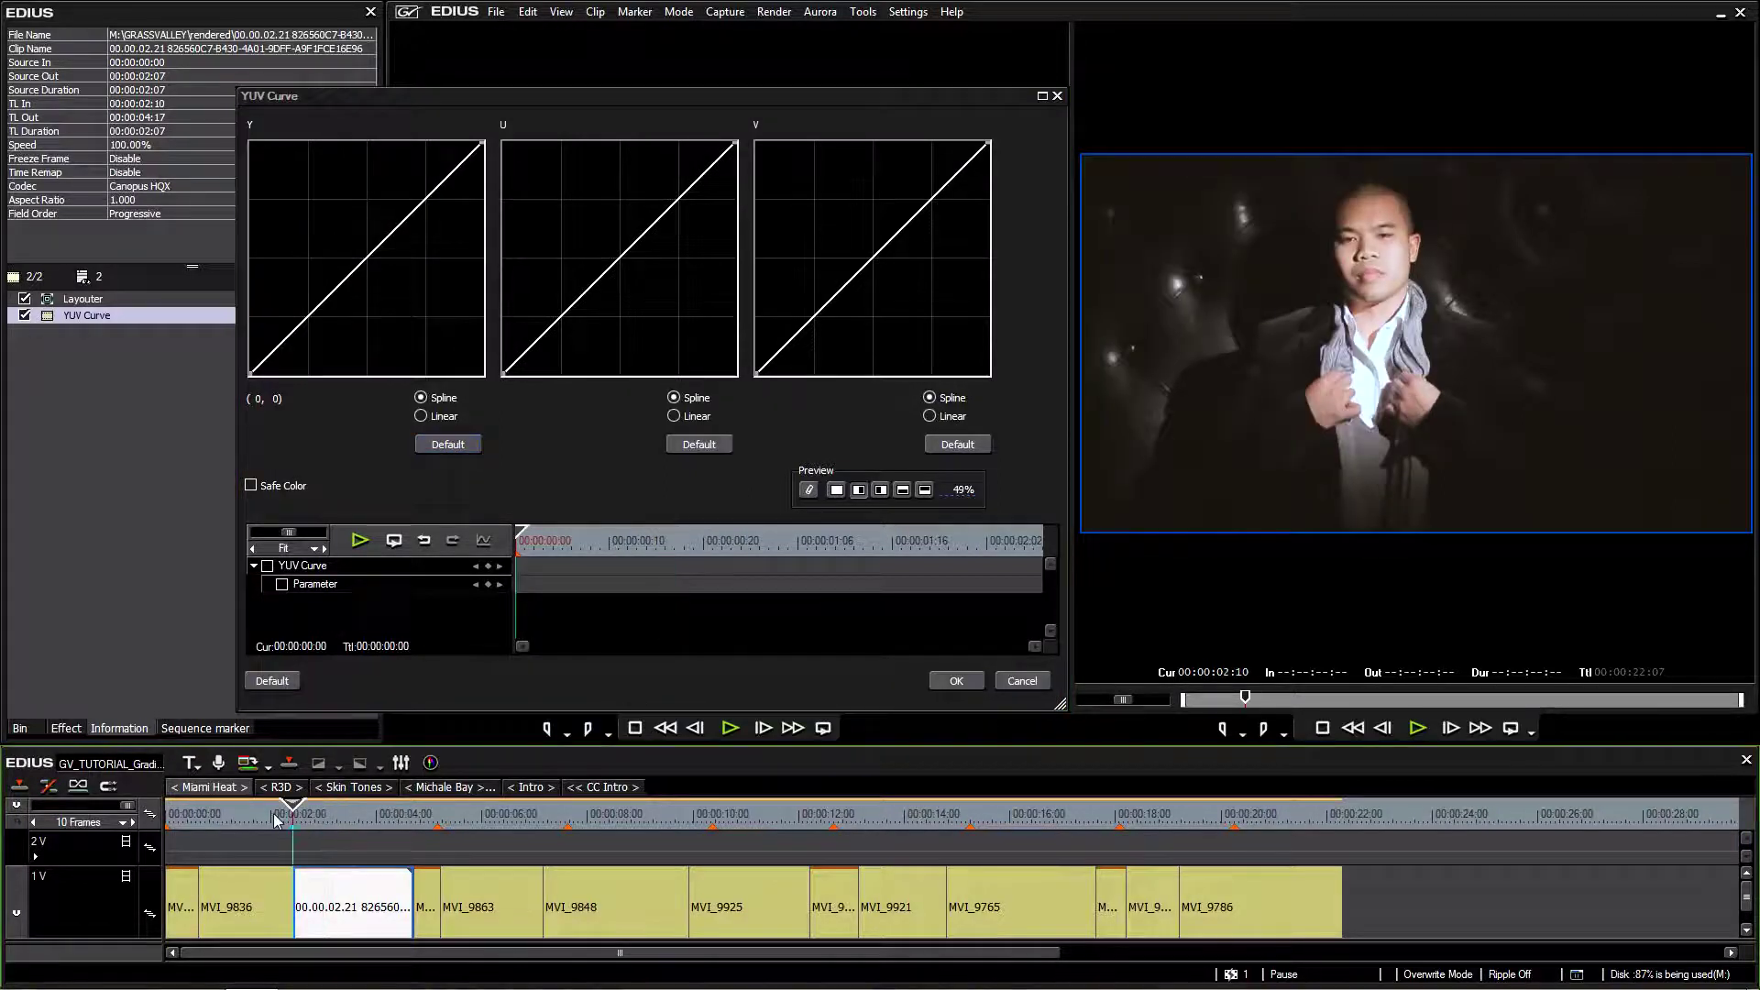
- Capture the MVI_9836 frame at 00:00:01:19 as the filter preview's comparison image and return to the clip being corrected
left_click(259, 916)
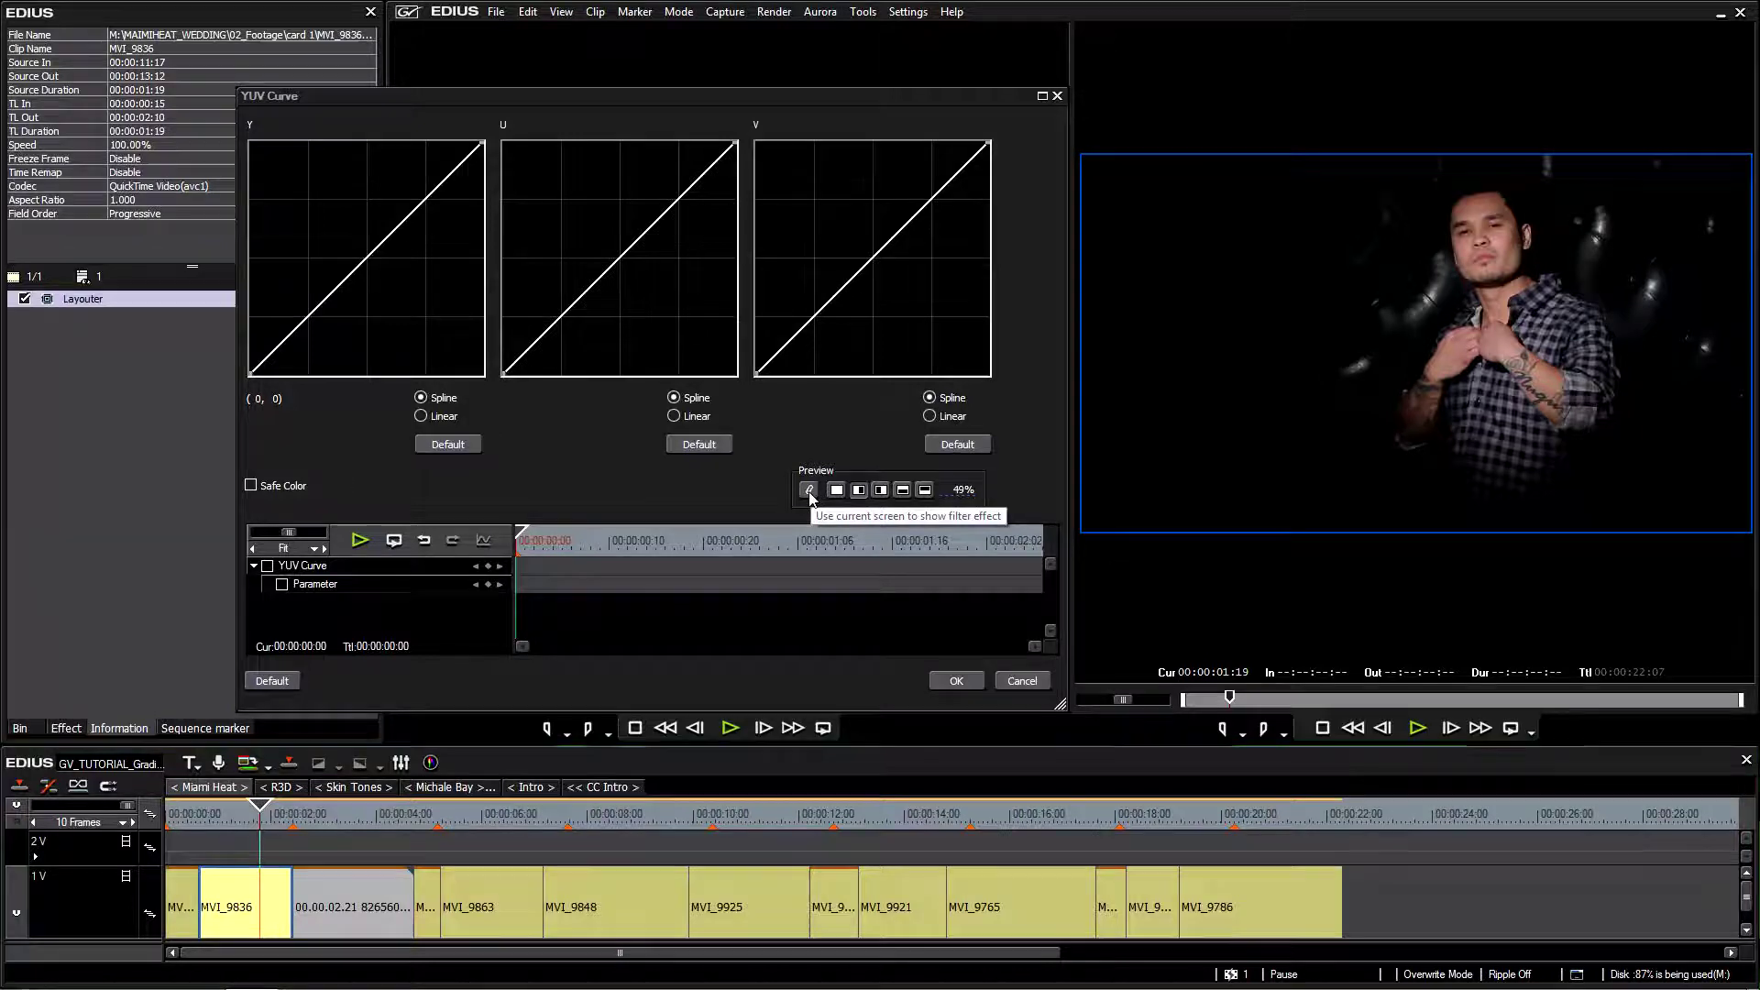
left_click(809, 495)
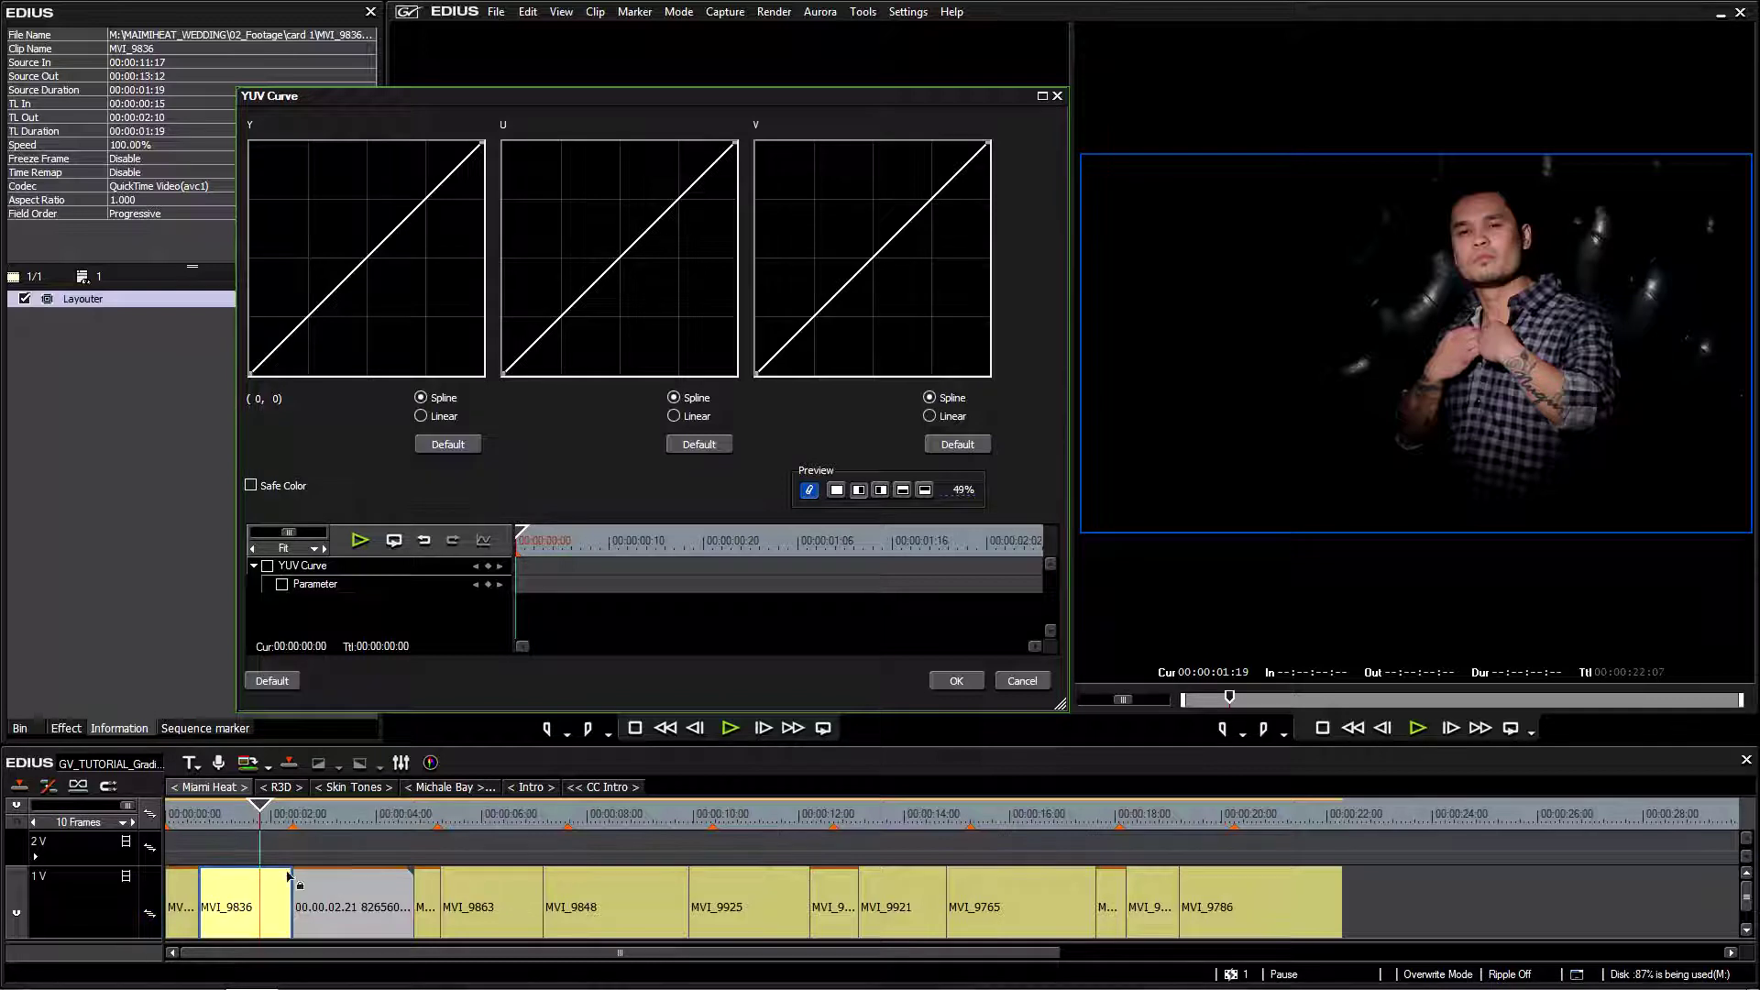
left_click(337, 814)
left_click(354, 908)
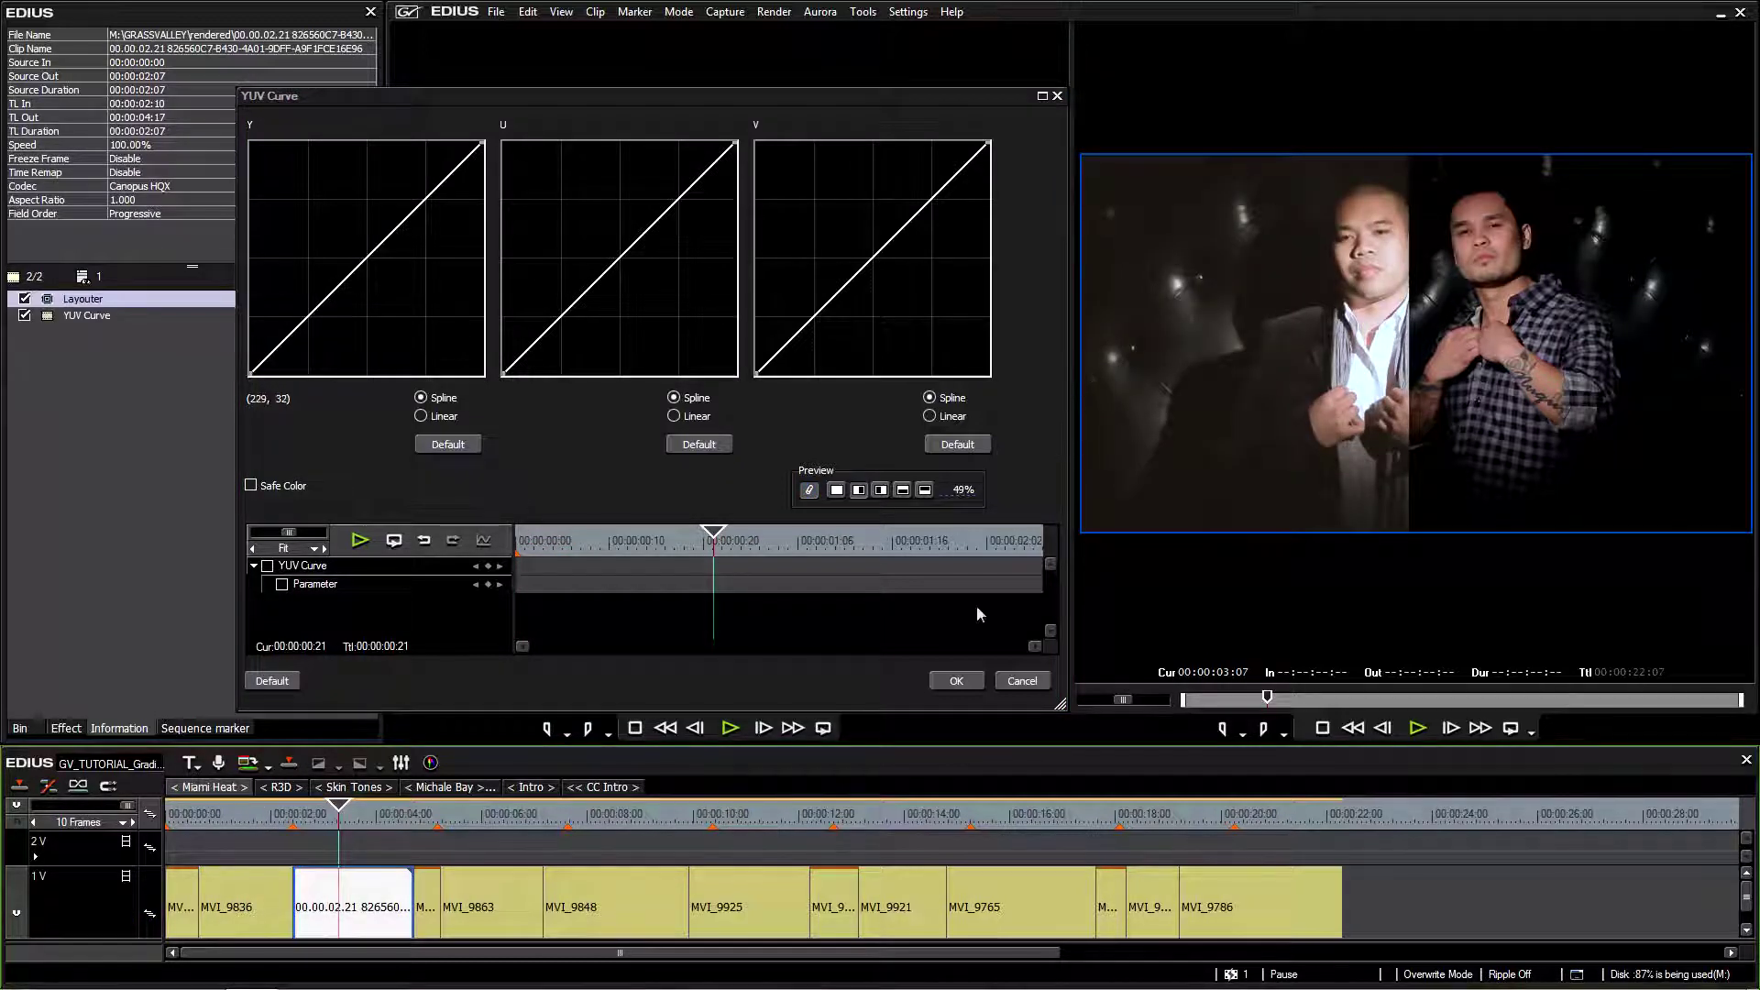
- Show the filtered clip on the preview's left half beside the reference frame, with the split at 52%
left_click(977, 507)
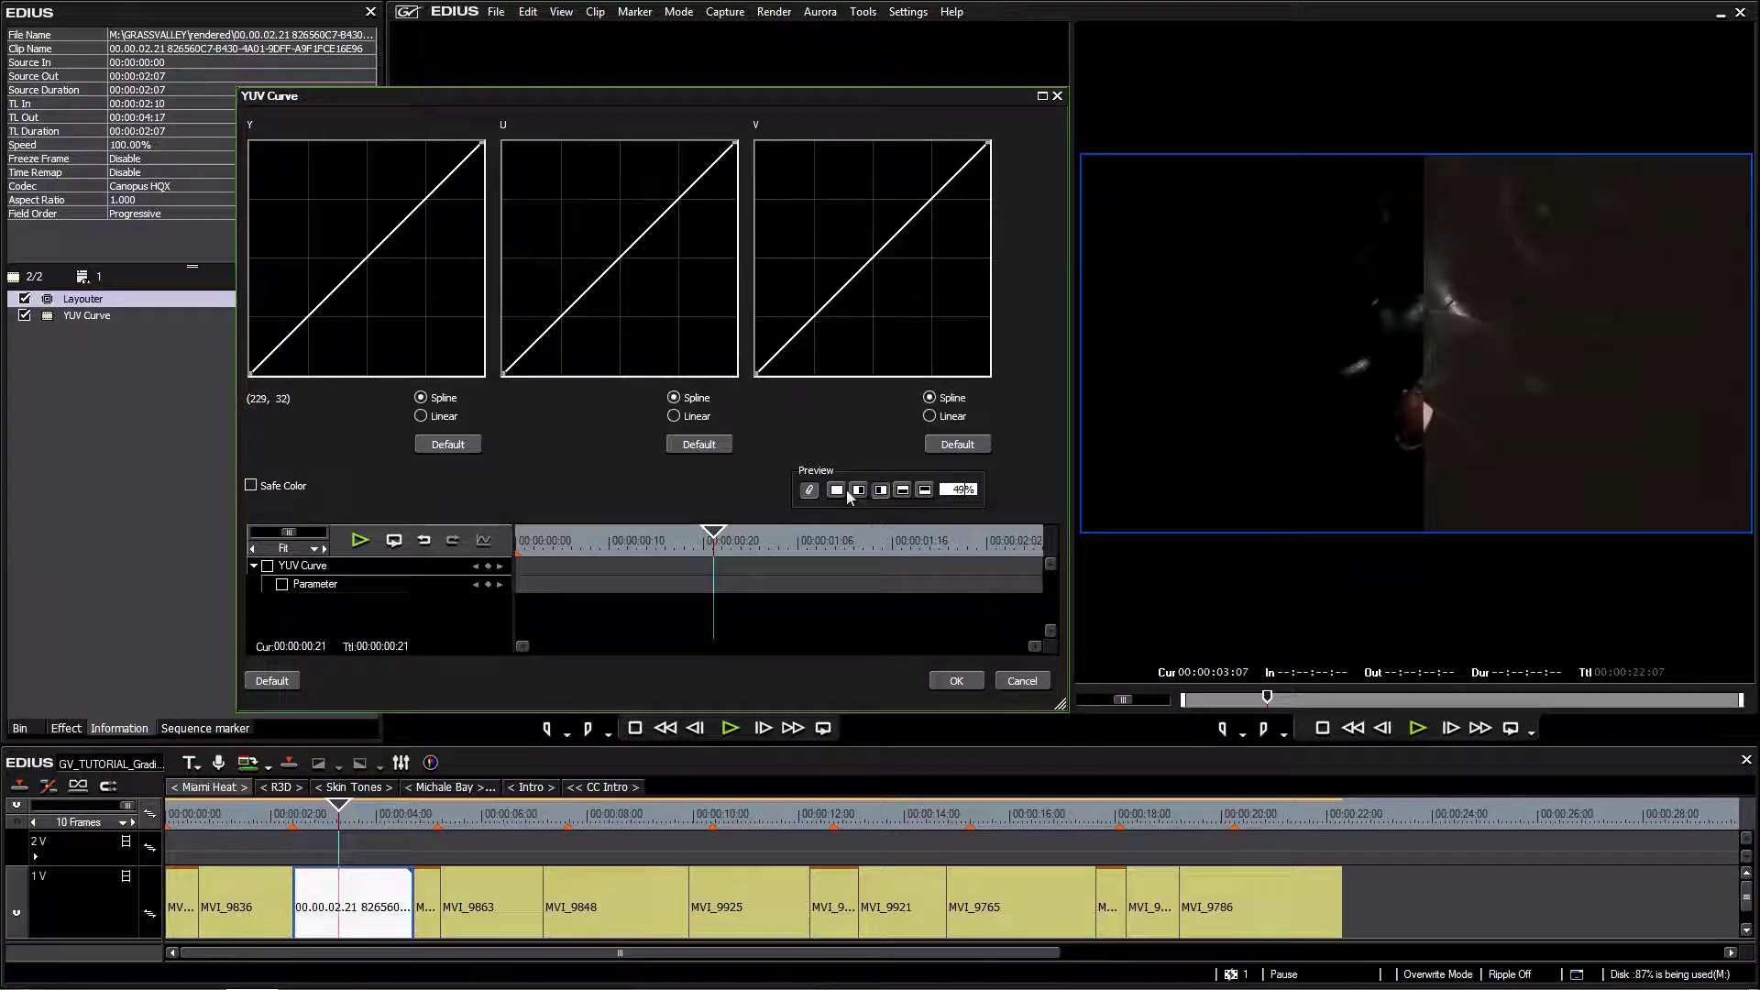
left_click(858, 492)
left_click(958, 489)
left_click_drag(937, 690, 883, 465)
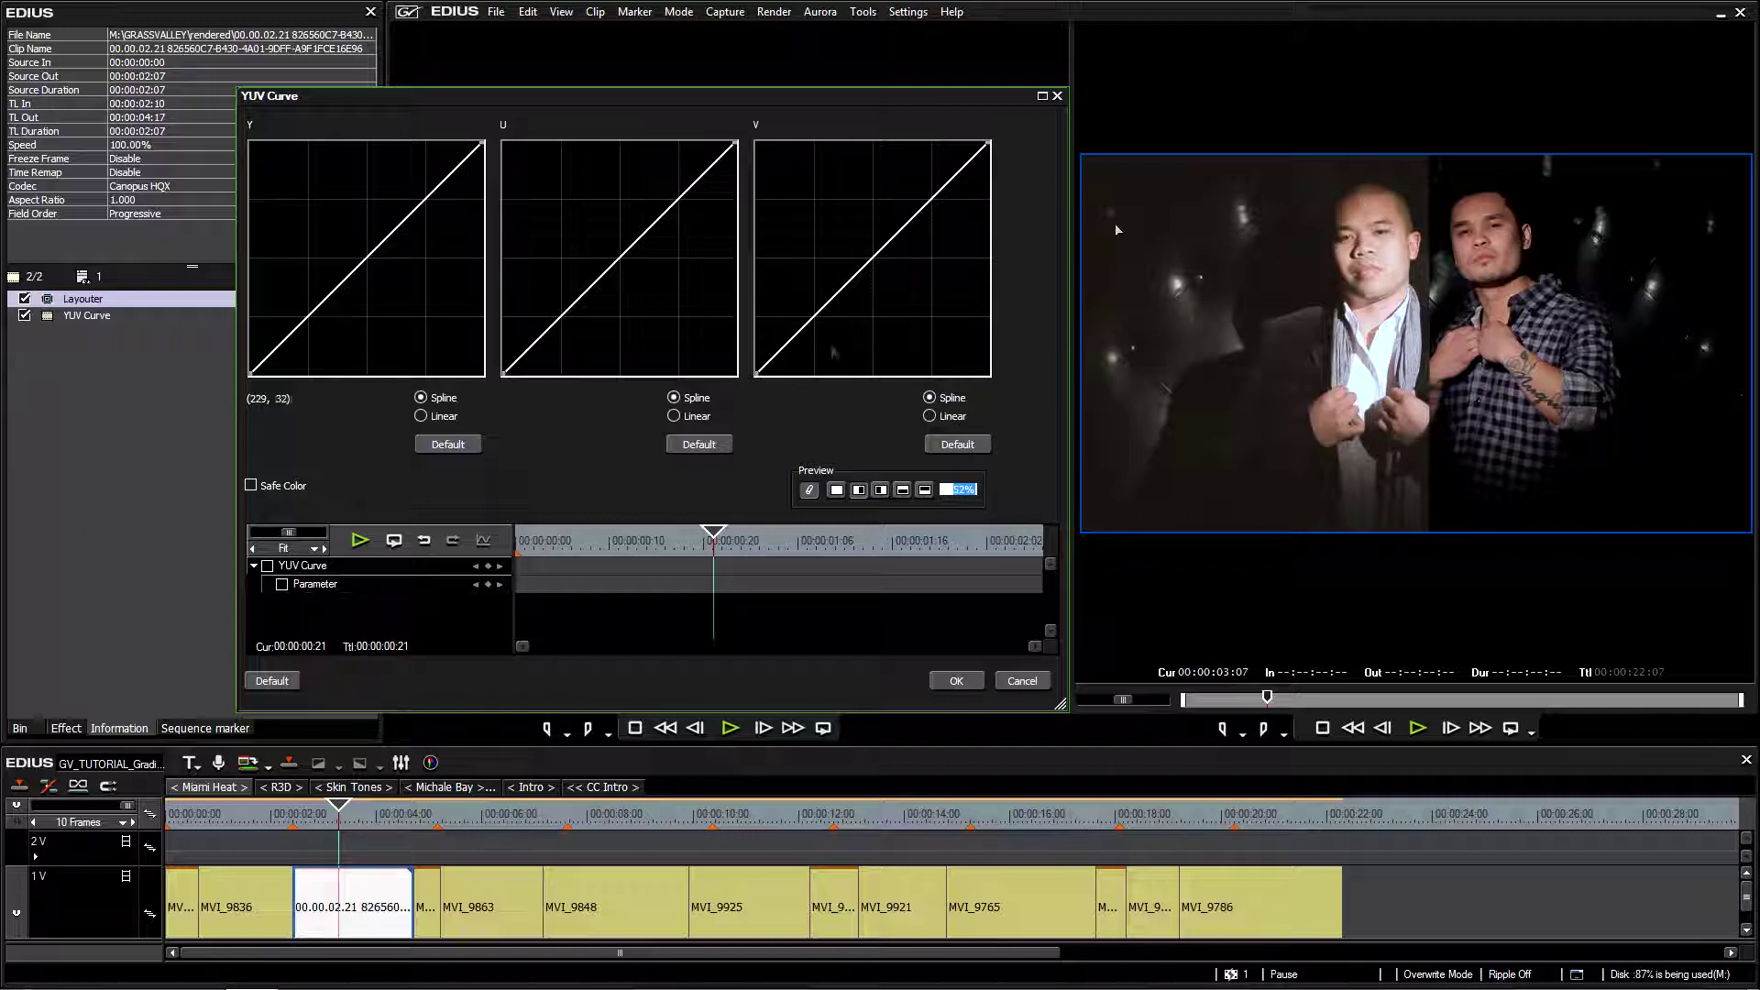
- Try darkening the Y curve's shadows to about (43, 9) while lifting its lower midtones to match the reference
mouse_move(267, 348)
left_mouse_down()
mouse_move(289, 358)
mouse_move(283, 322)
mouse_move(283, 367)
mouse_move(275, 348)
mouse_move(294, 356)
left_mouse_up()
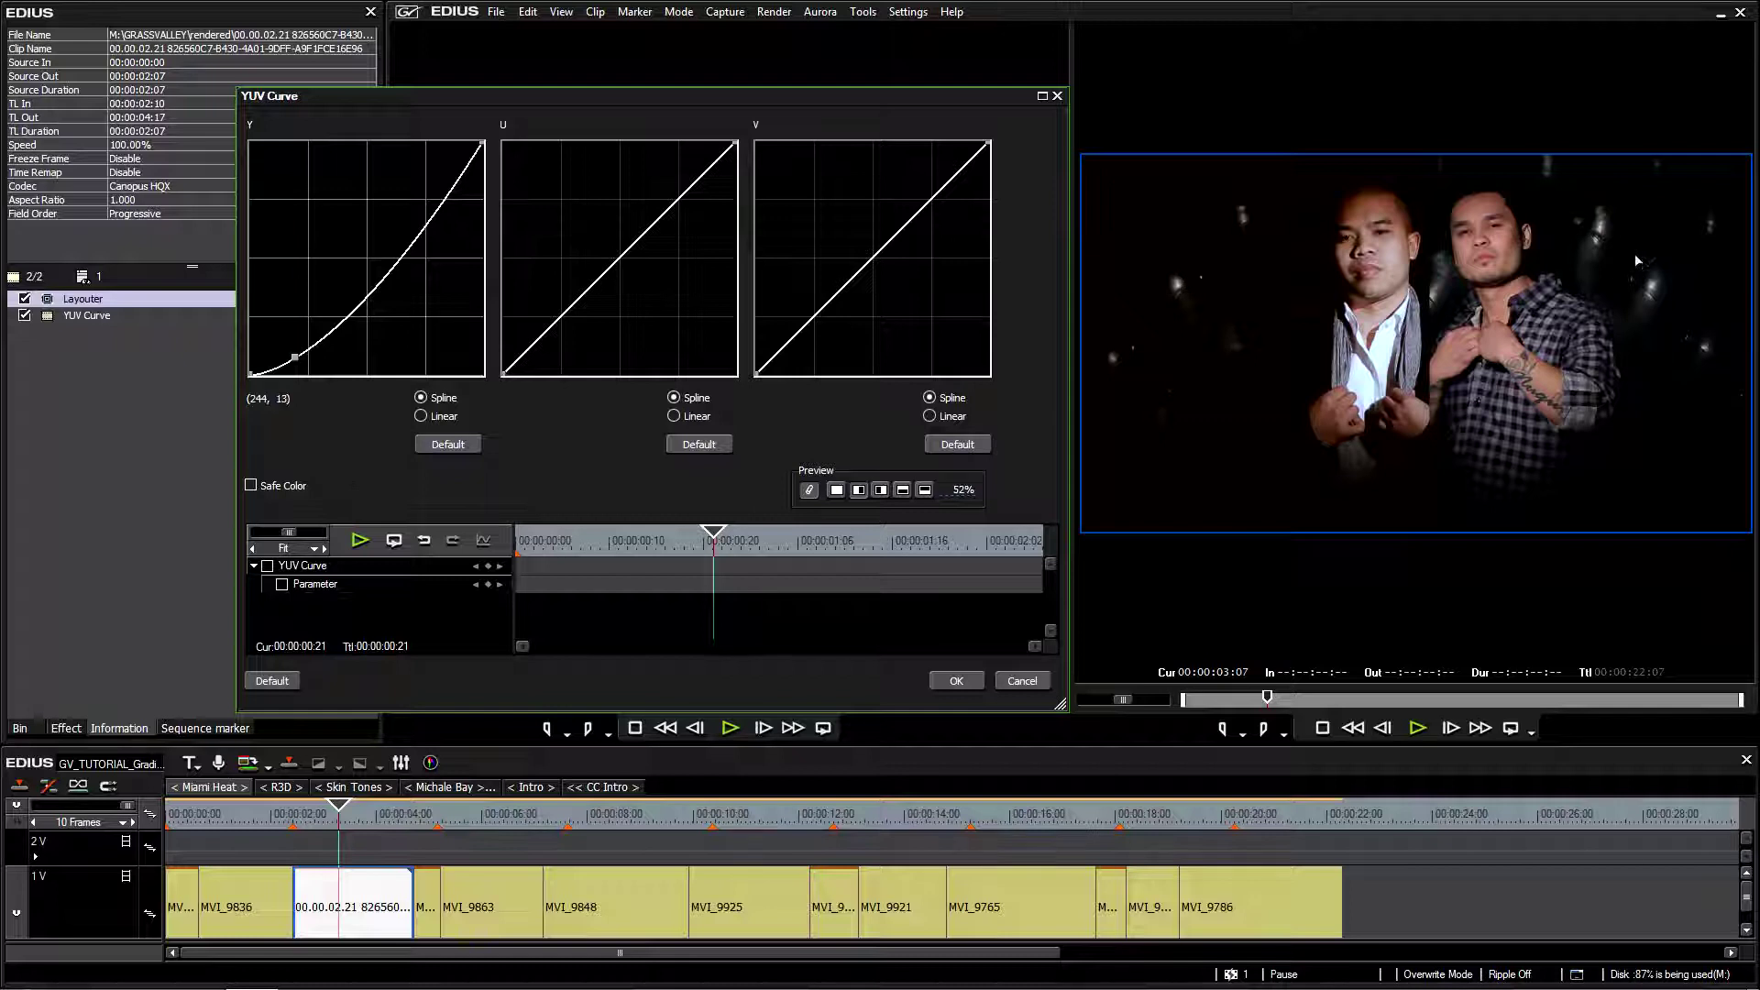
left_click_drag(295, 357, 302, 370)
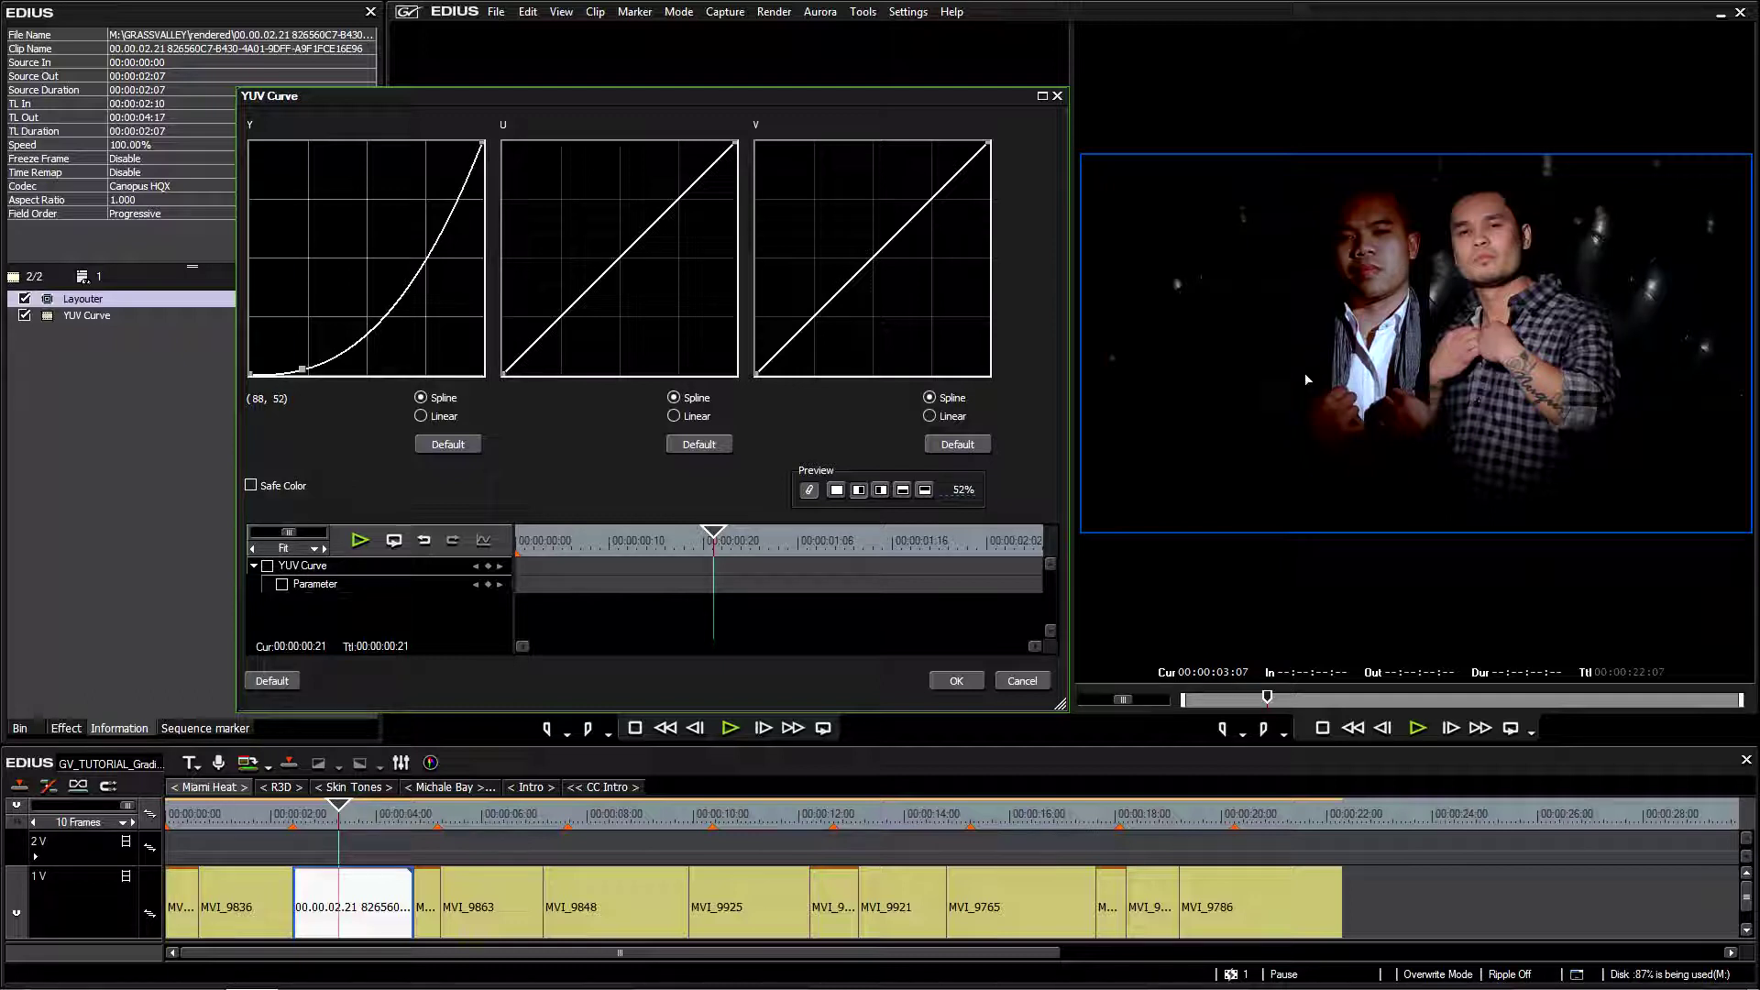
left_click_drag(305, 370, 300, 367)
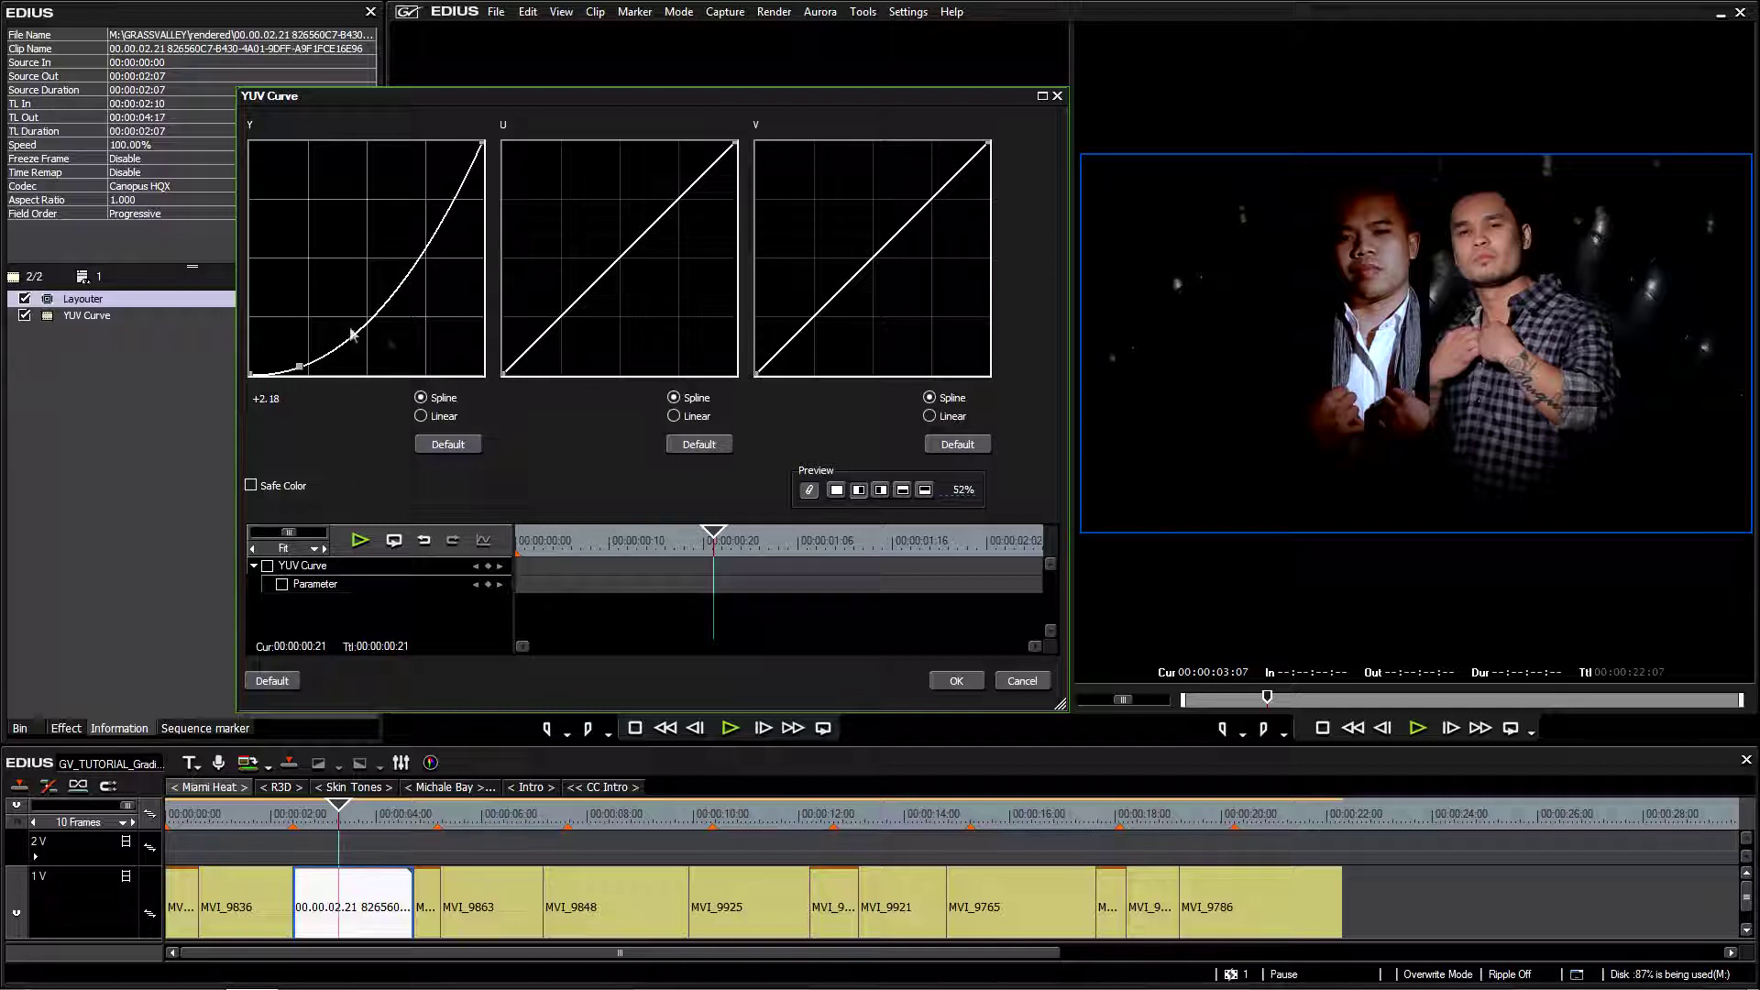
mouse_move(408, 268)
left_mouse_down()
mouse_move(397, 283)
mouse_move(365, 271)
mouse_move(321, 332)
mouse_move(373, 251)
mouse_move(385, 262)
left_mouse_up()
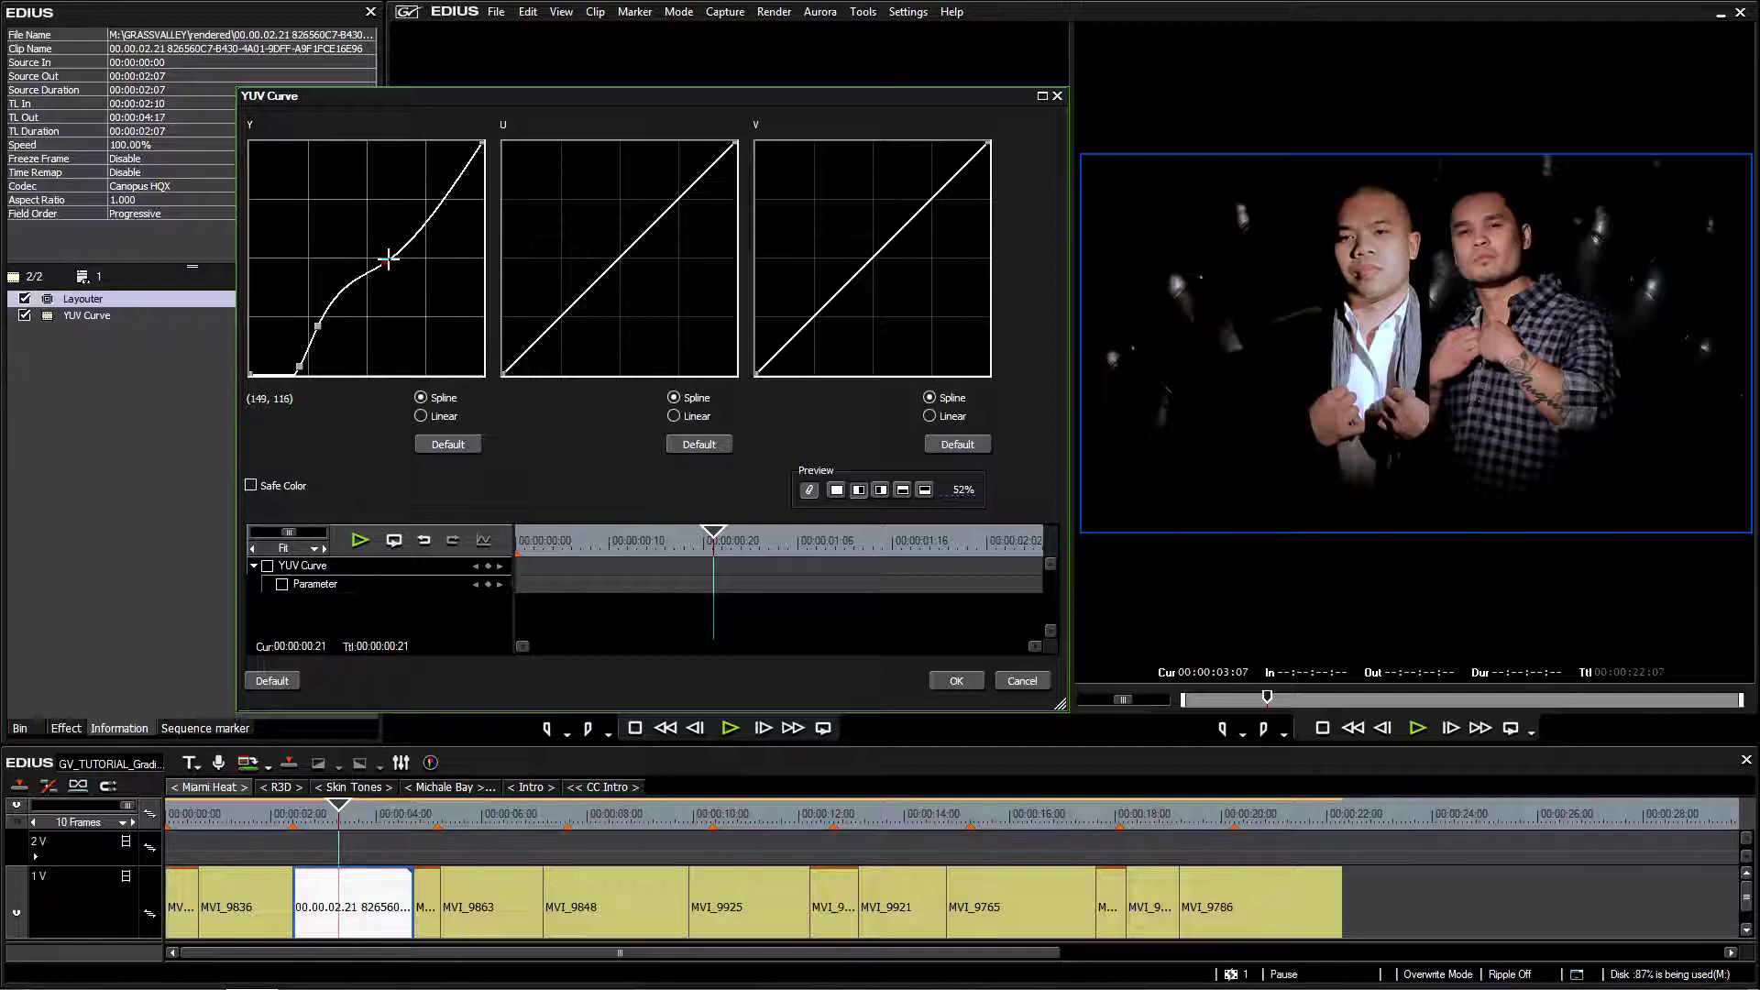
left_click_drag(294, 361, 287, 368)
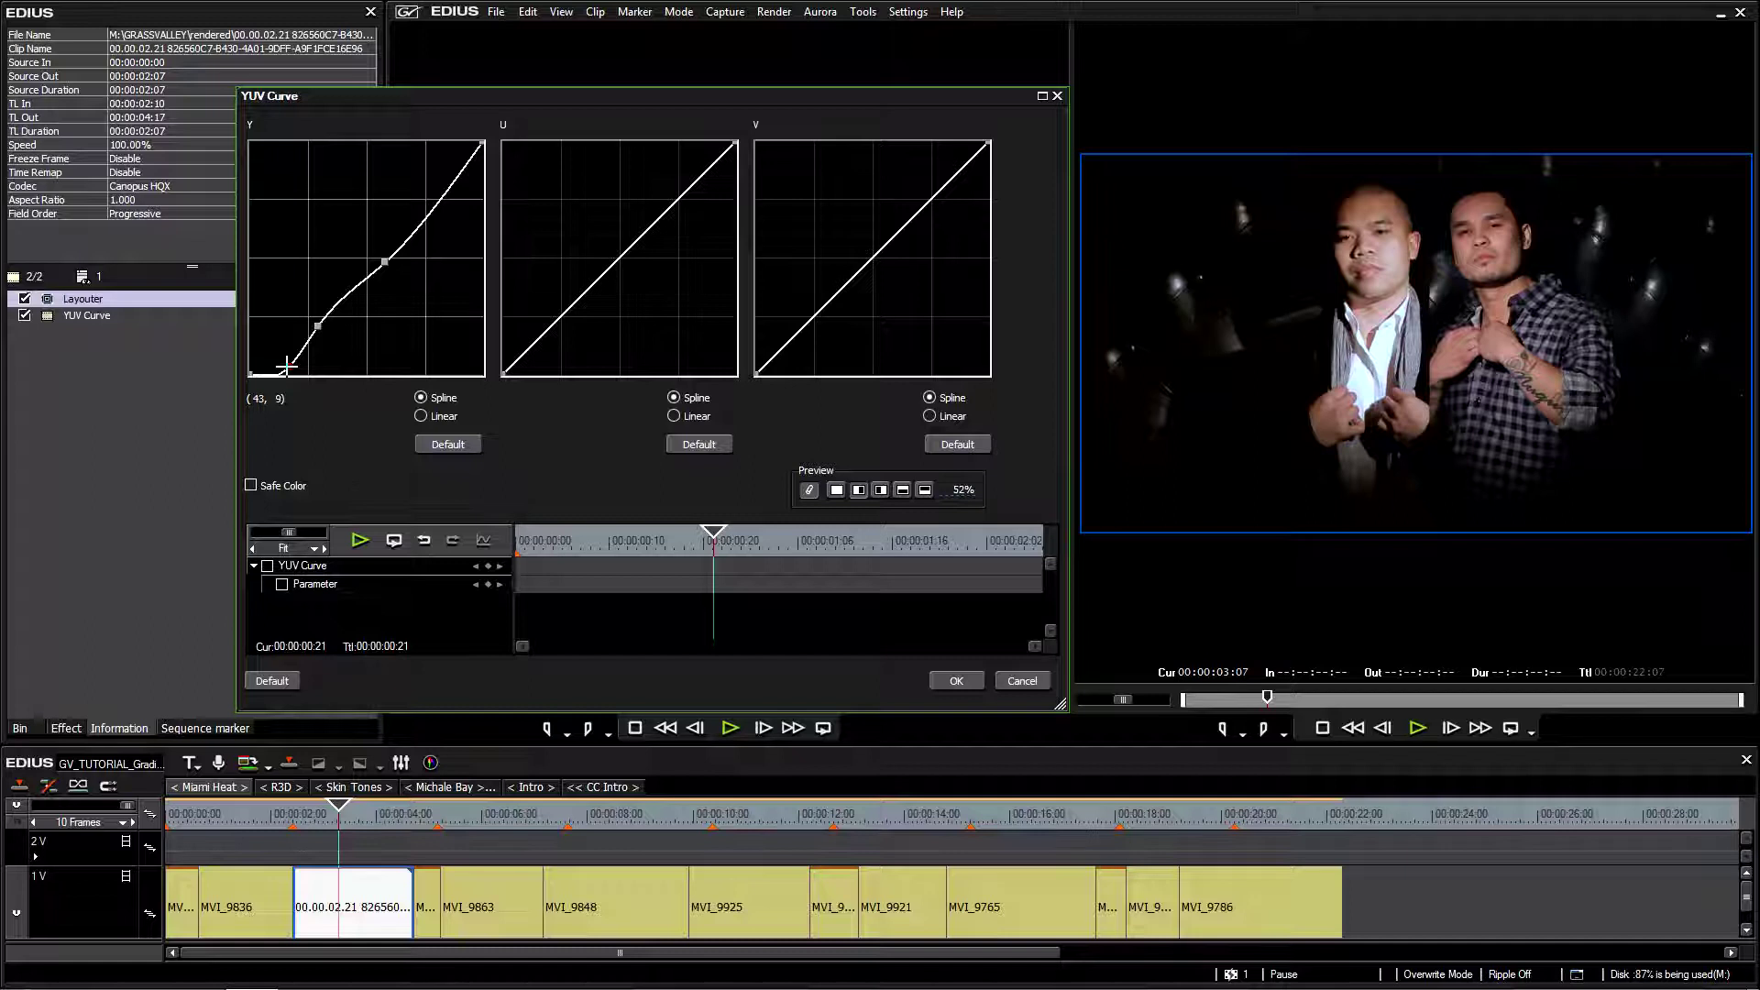
- Set the preview split to 56% and rebuild the Y curve from default with shadows at about (52, 22) and near-linear midtones, accepting the filter
mouse_move(958, 492)
left_mouse_down()
mouse_move(942, 404)
mouse_move(941, 472)
left_mouse_up()
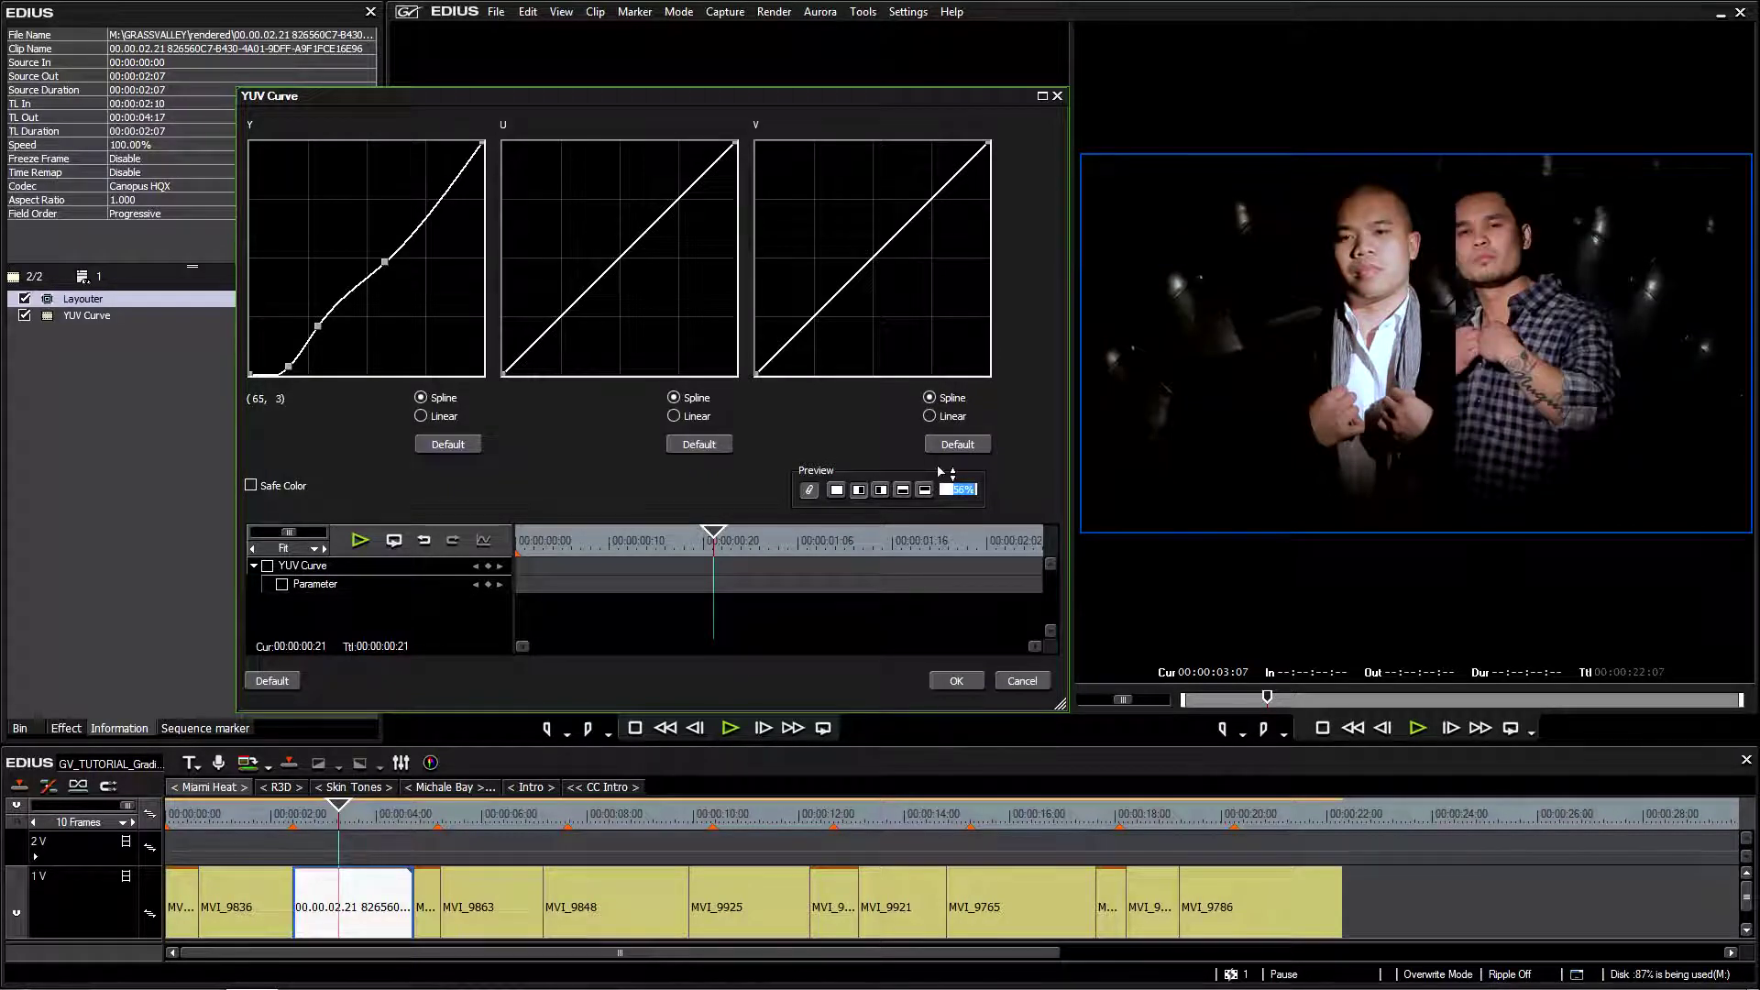
left_click(453, 445)
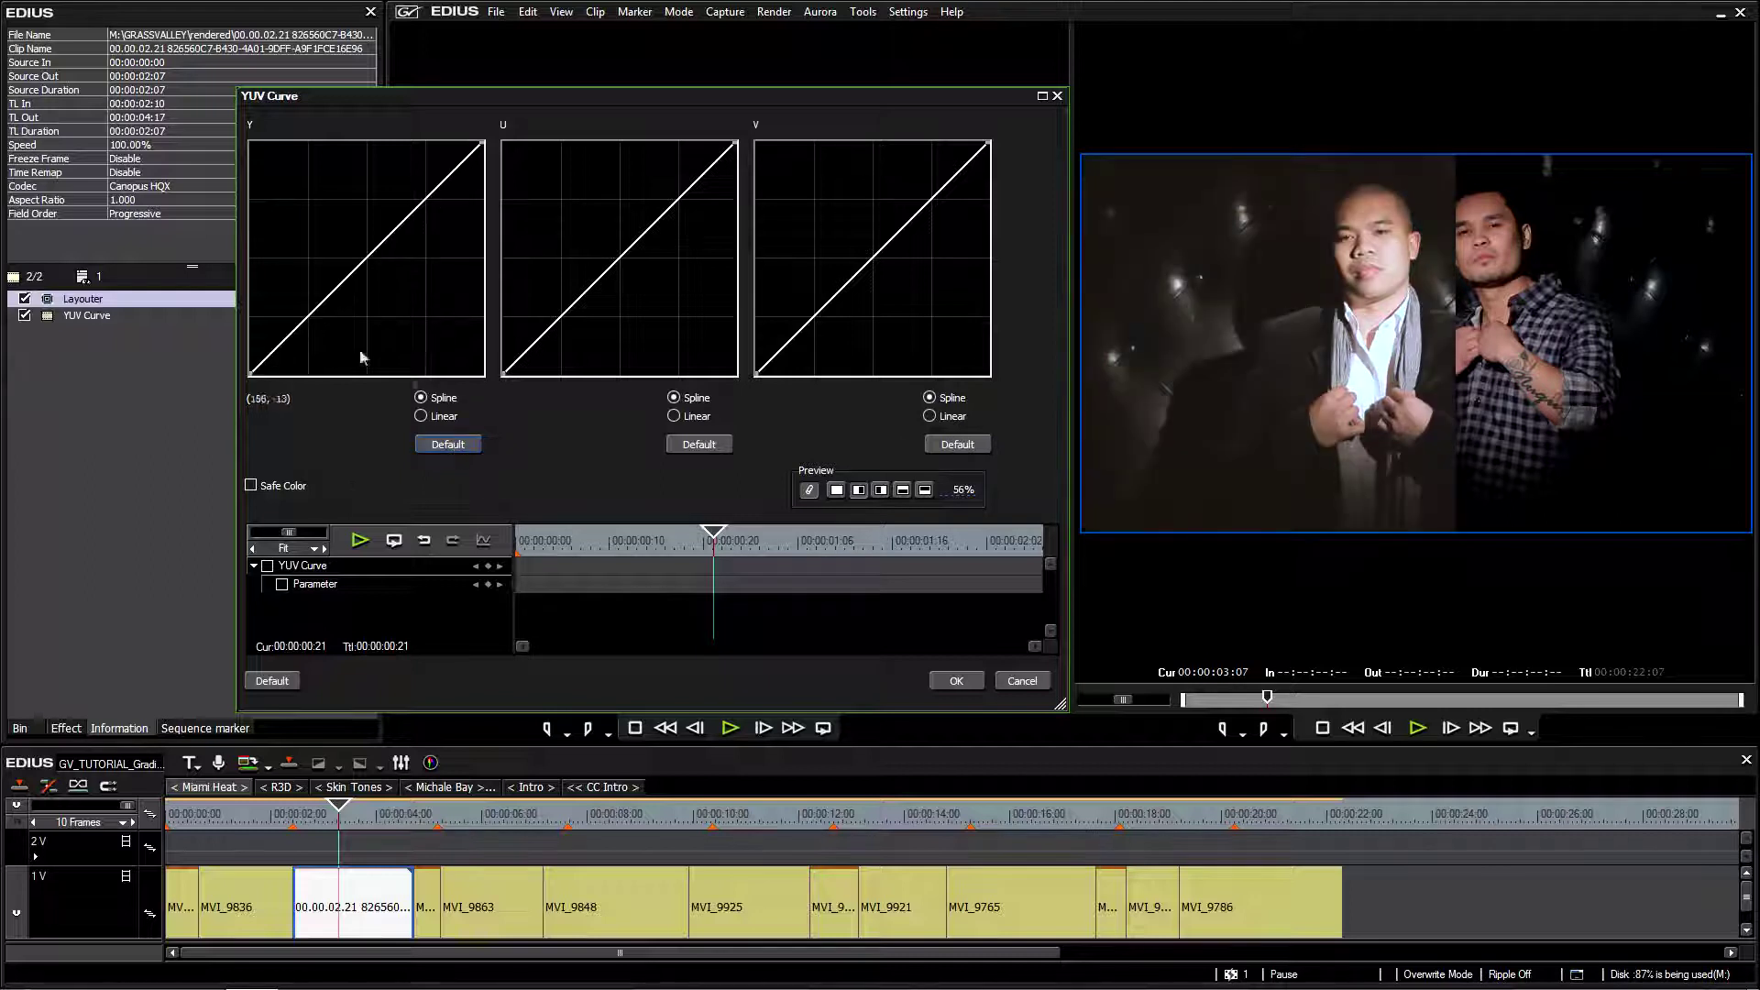
left_click_drag(289, 328, 355, 289)
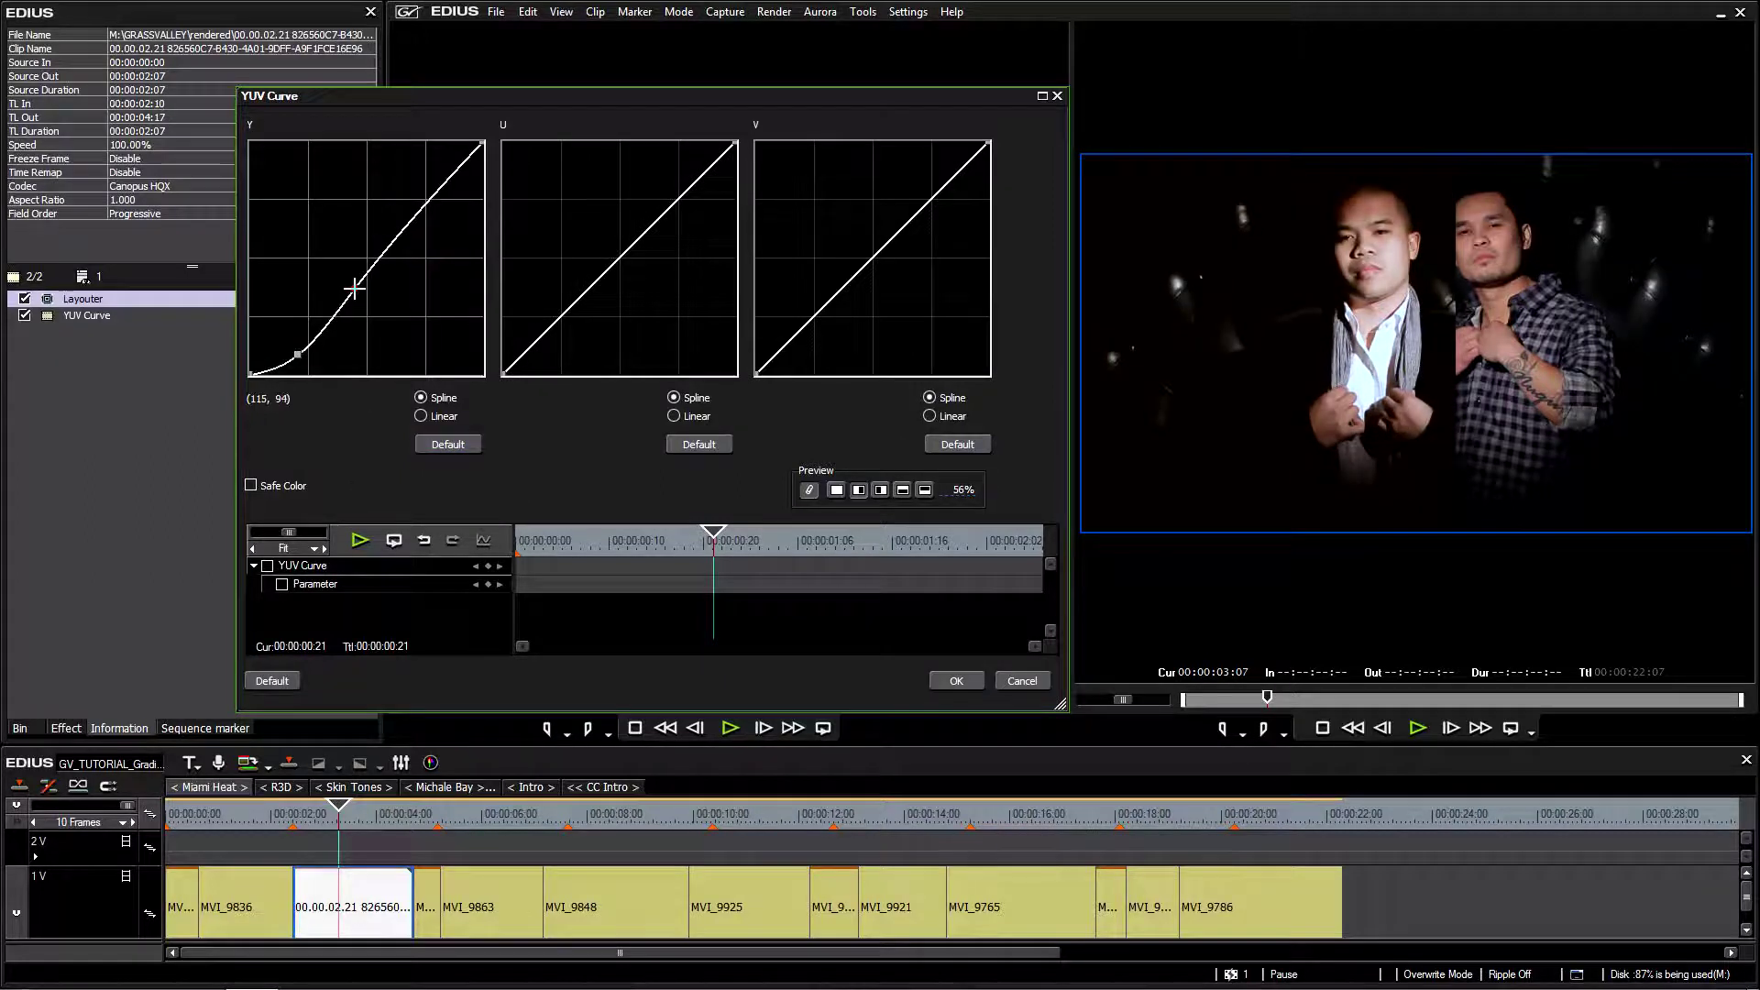
left_click_drag(297, 353, 299, 354)
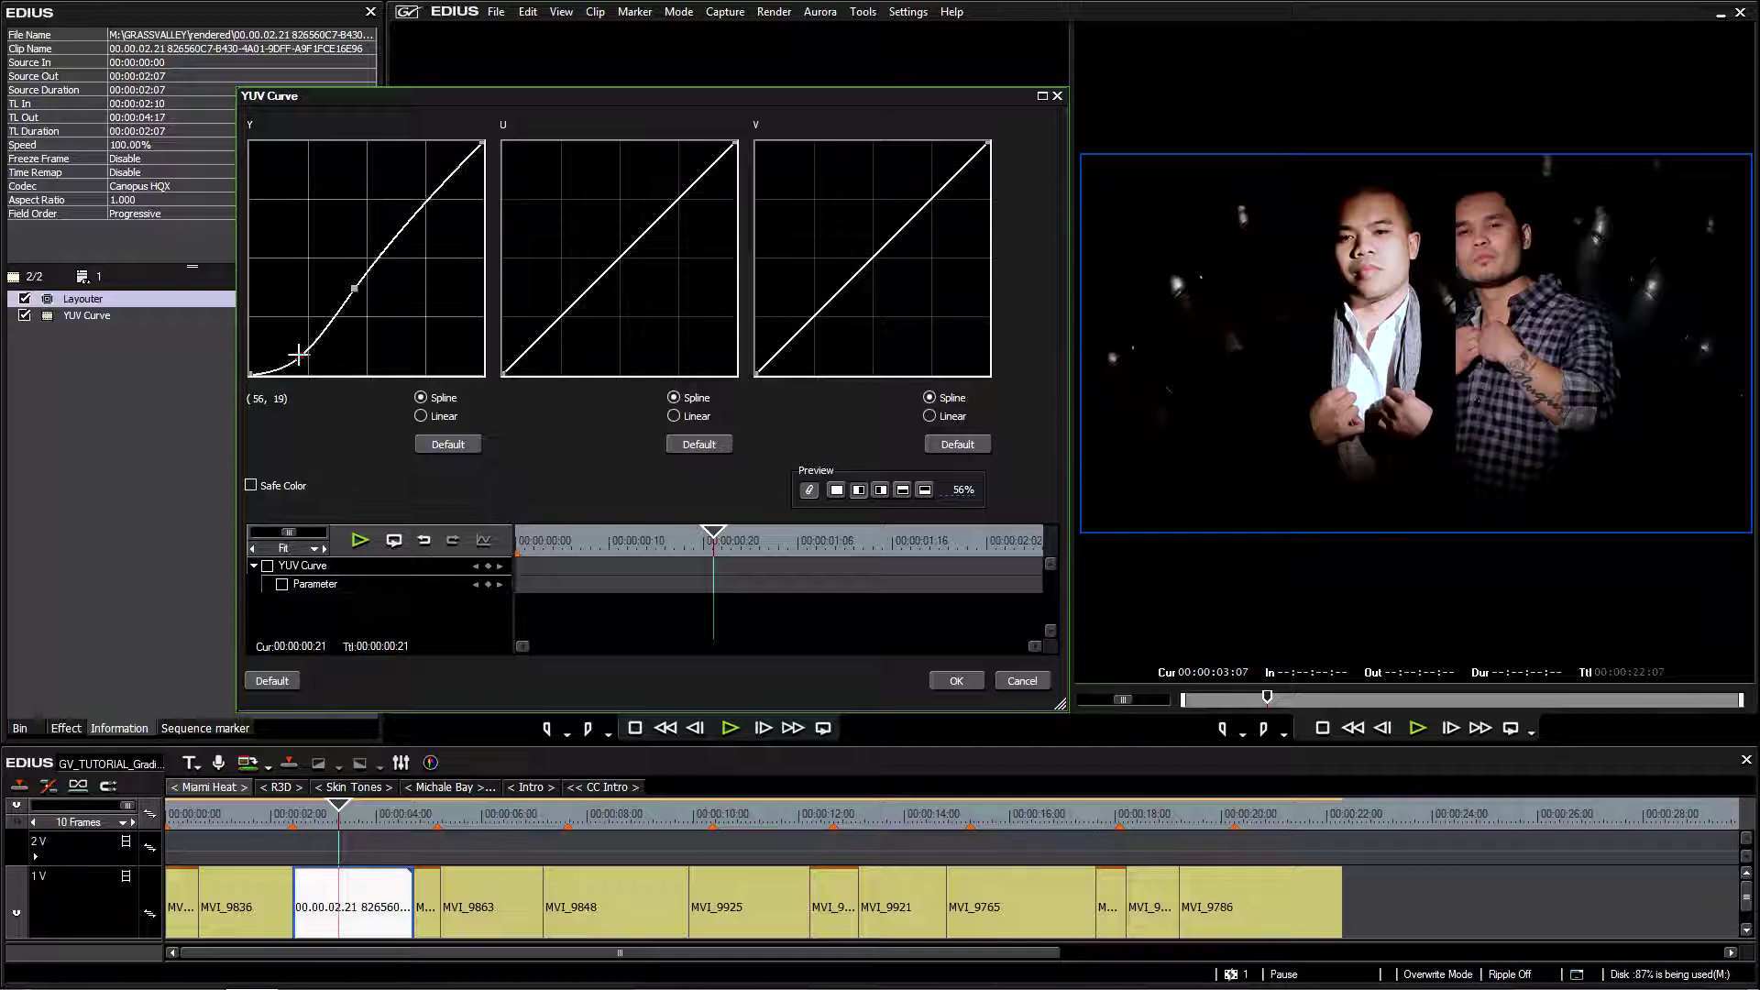
left_click_drag(355, 289, 402, 232)
left_click_drag(299, 353, 297, 353)
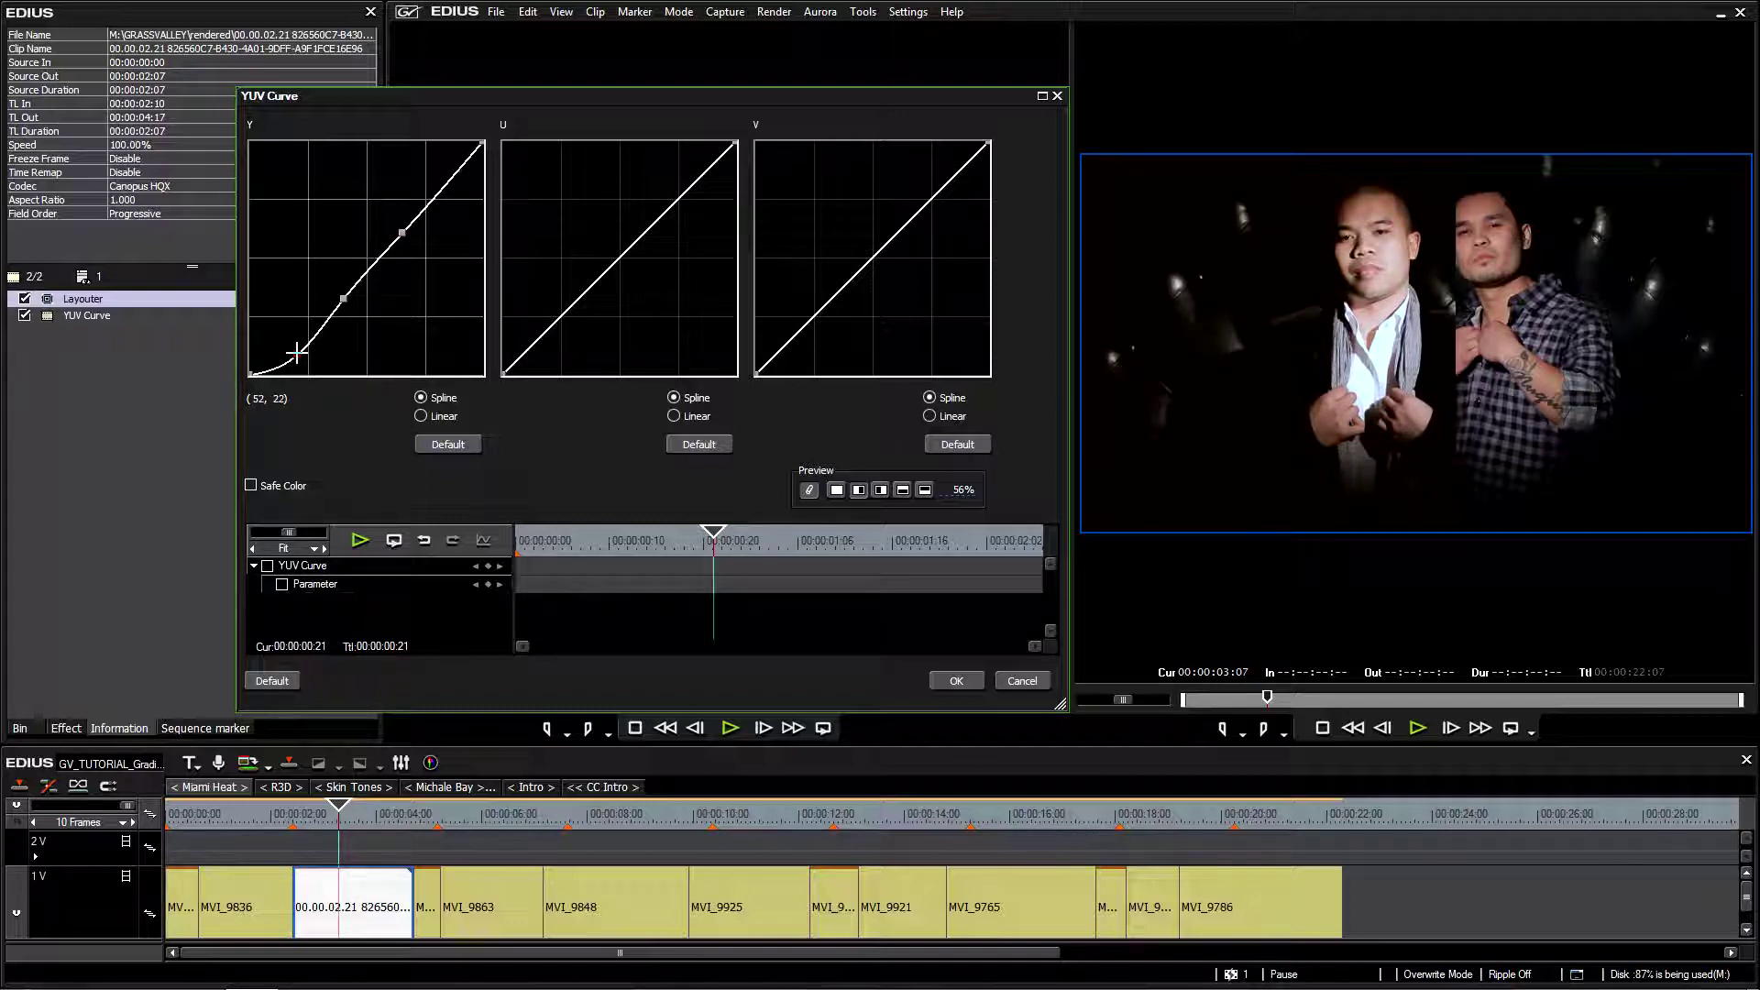
left_click(953, 679)
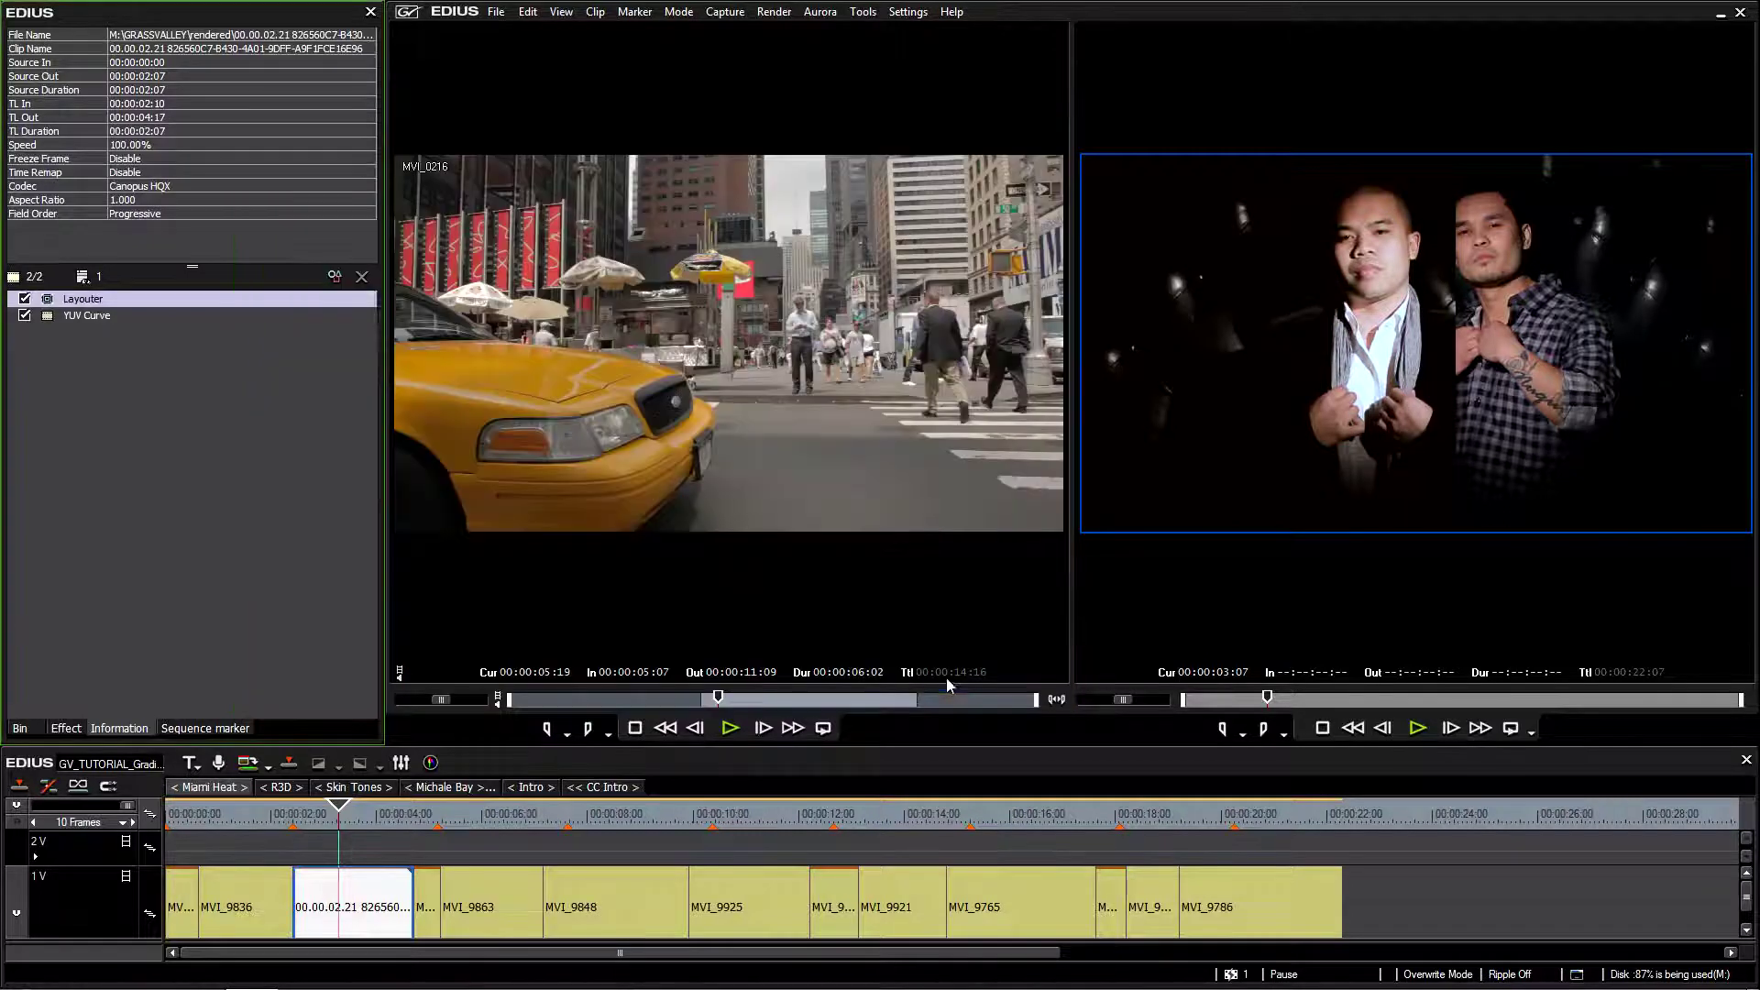
- Scrub across the cut between MVI_9836 and the corrected clip to compare how well they match
mouse_move(287, 823)
left_mouse_down()
mouse_move(334, 833)
mouse_move(278, 834)
mouse_move(312, 834)
left_mouse_up()
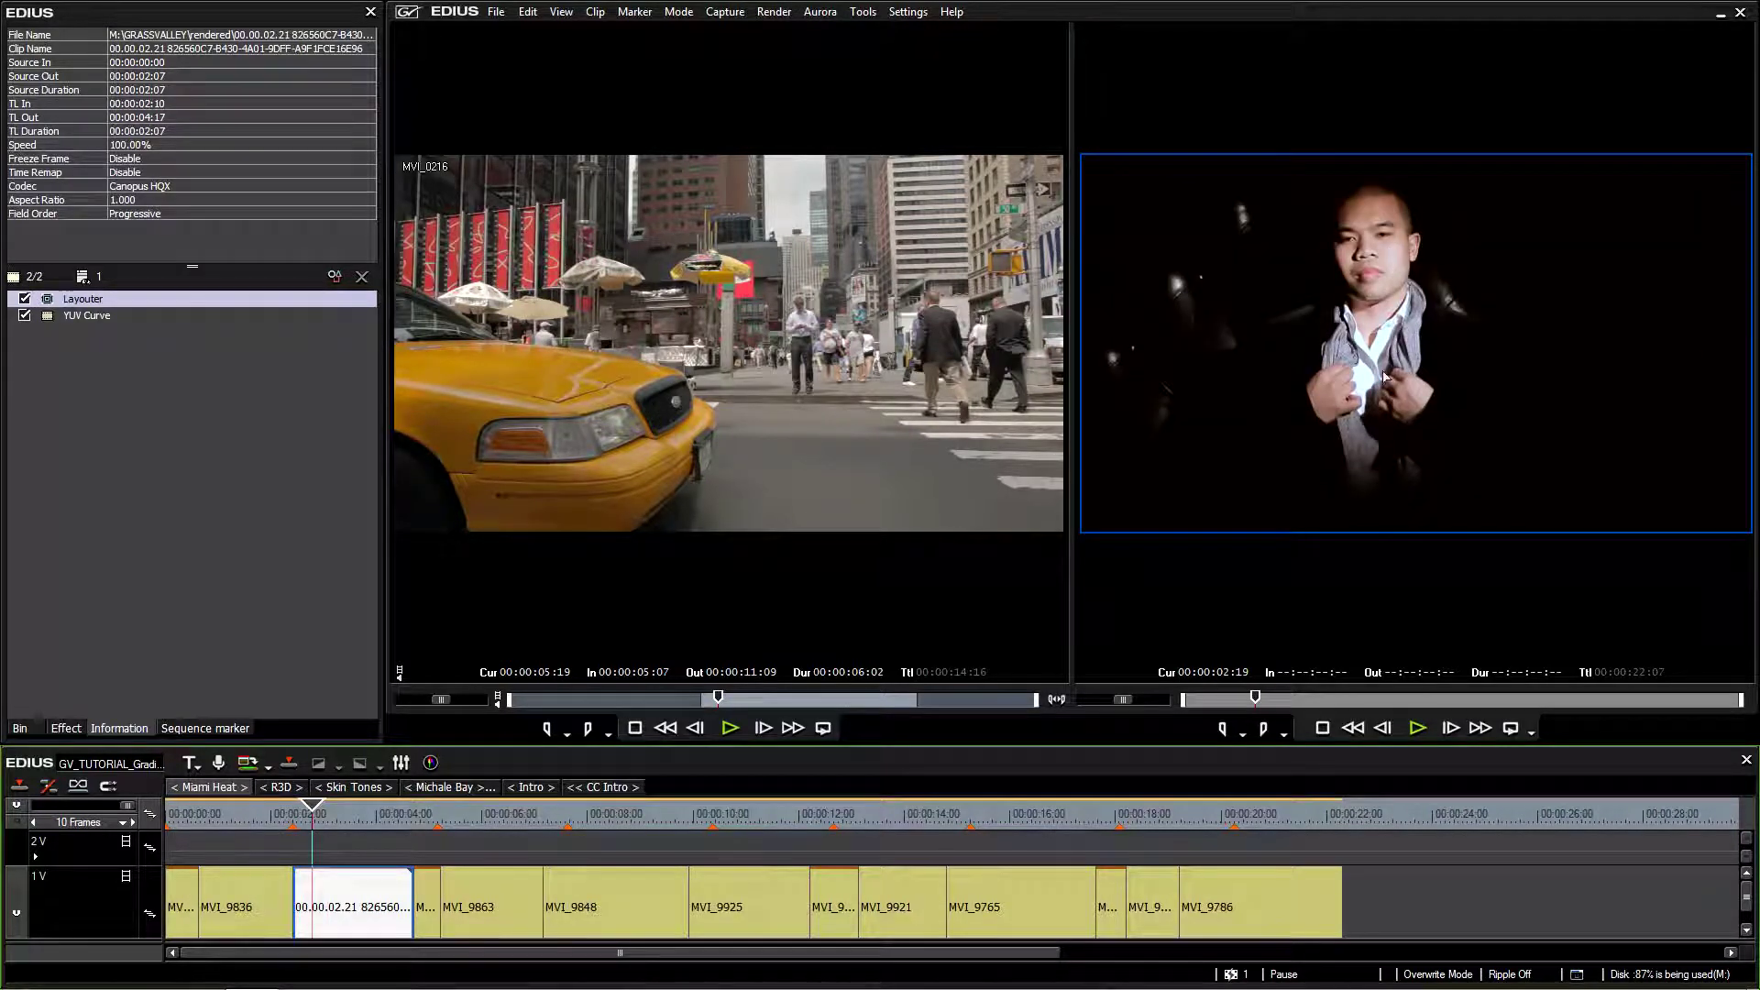
left_click(273, 822)
left_click_drag(272, 819, 311, 833)
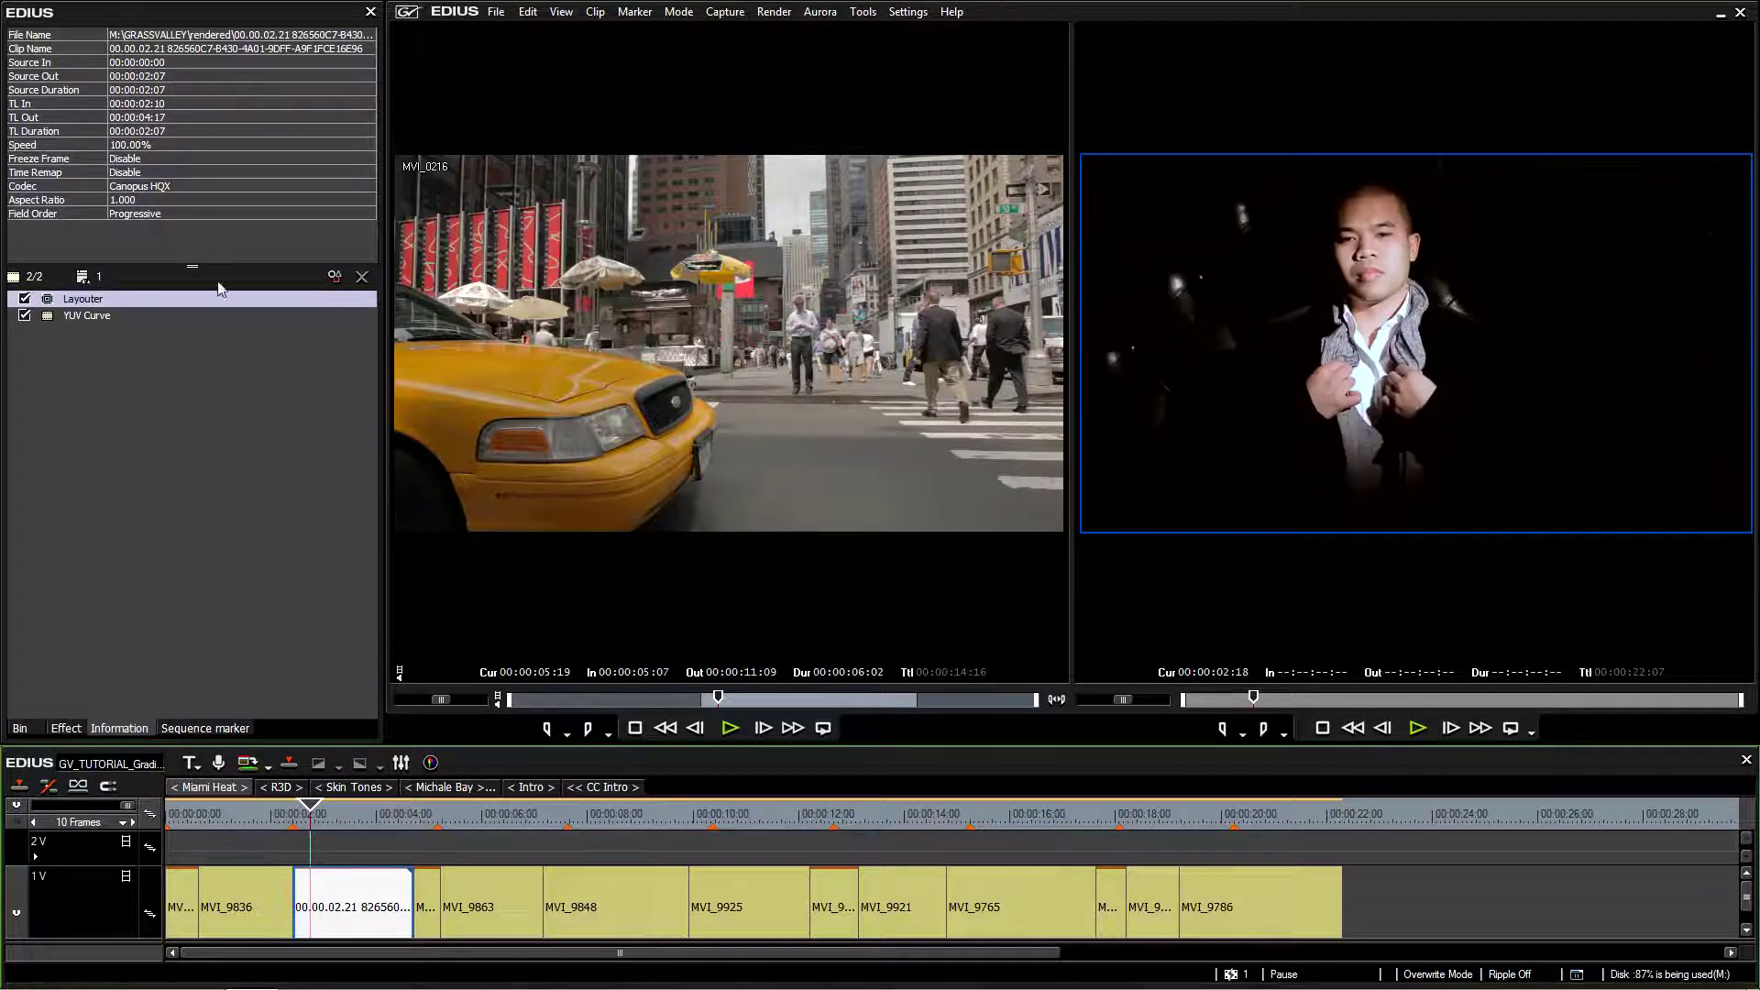
- Rework the YUV Curve filter's Y curve, lowering the upper midtones and refining the lower-midtone and shadow points, and accept the filter
double_click(99, 317)
left_click_drag(459, 176, 414, 242)
left_click(341, 304)
left_click_drag(413, 240, 417, 252)
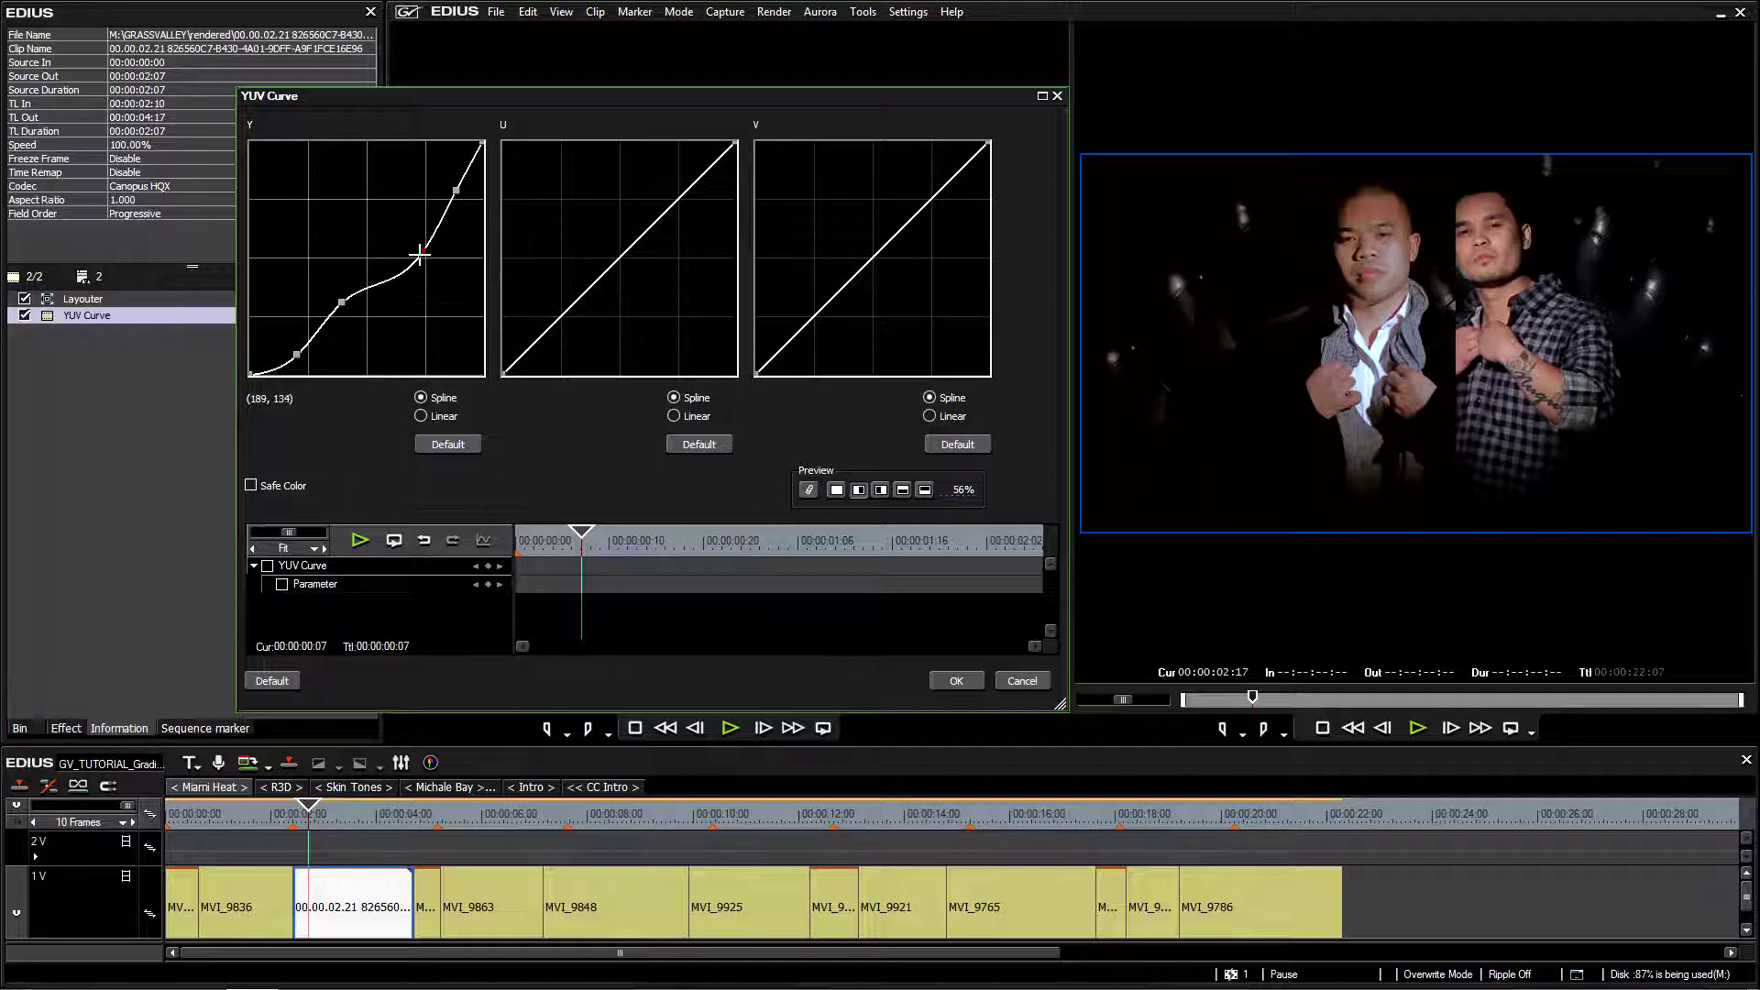
left_click_drag(335, 318, 351, 309)
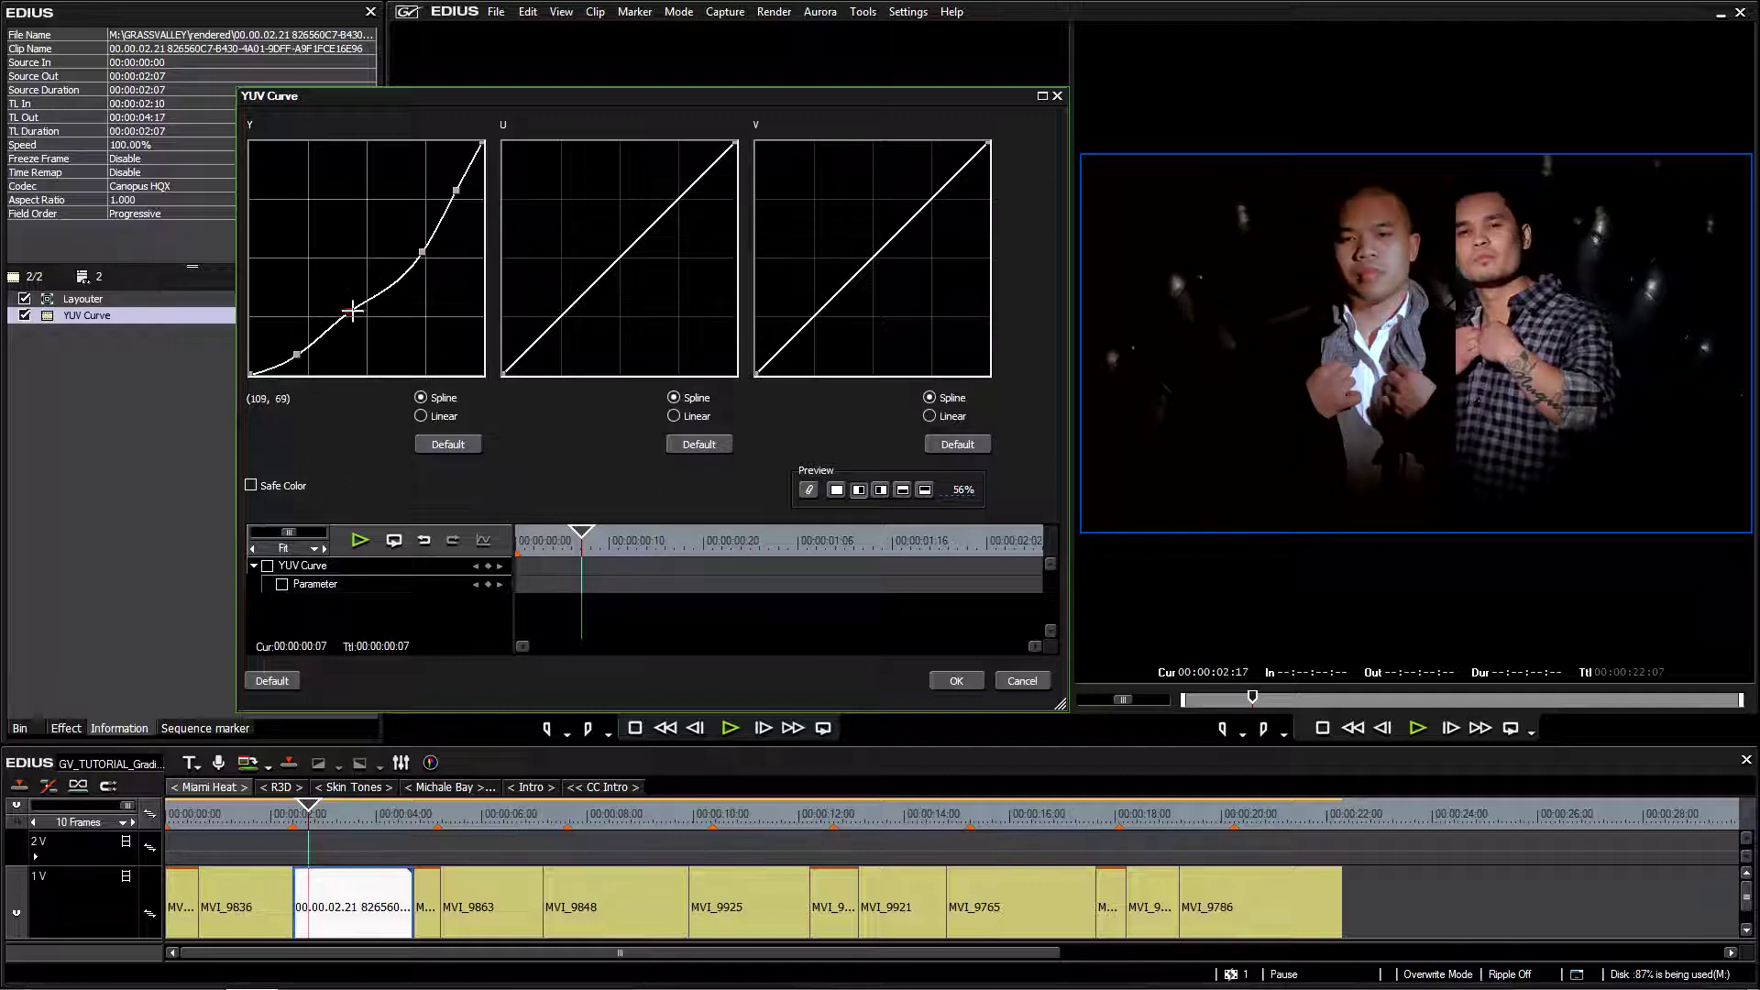
mouse_move(421, 251)
left_mouse_down()
mouse_move(394, 236)
mouse_move(439, 275)
mouse_move(408, 243)
left_mouse_up()
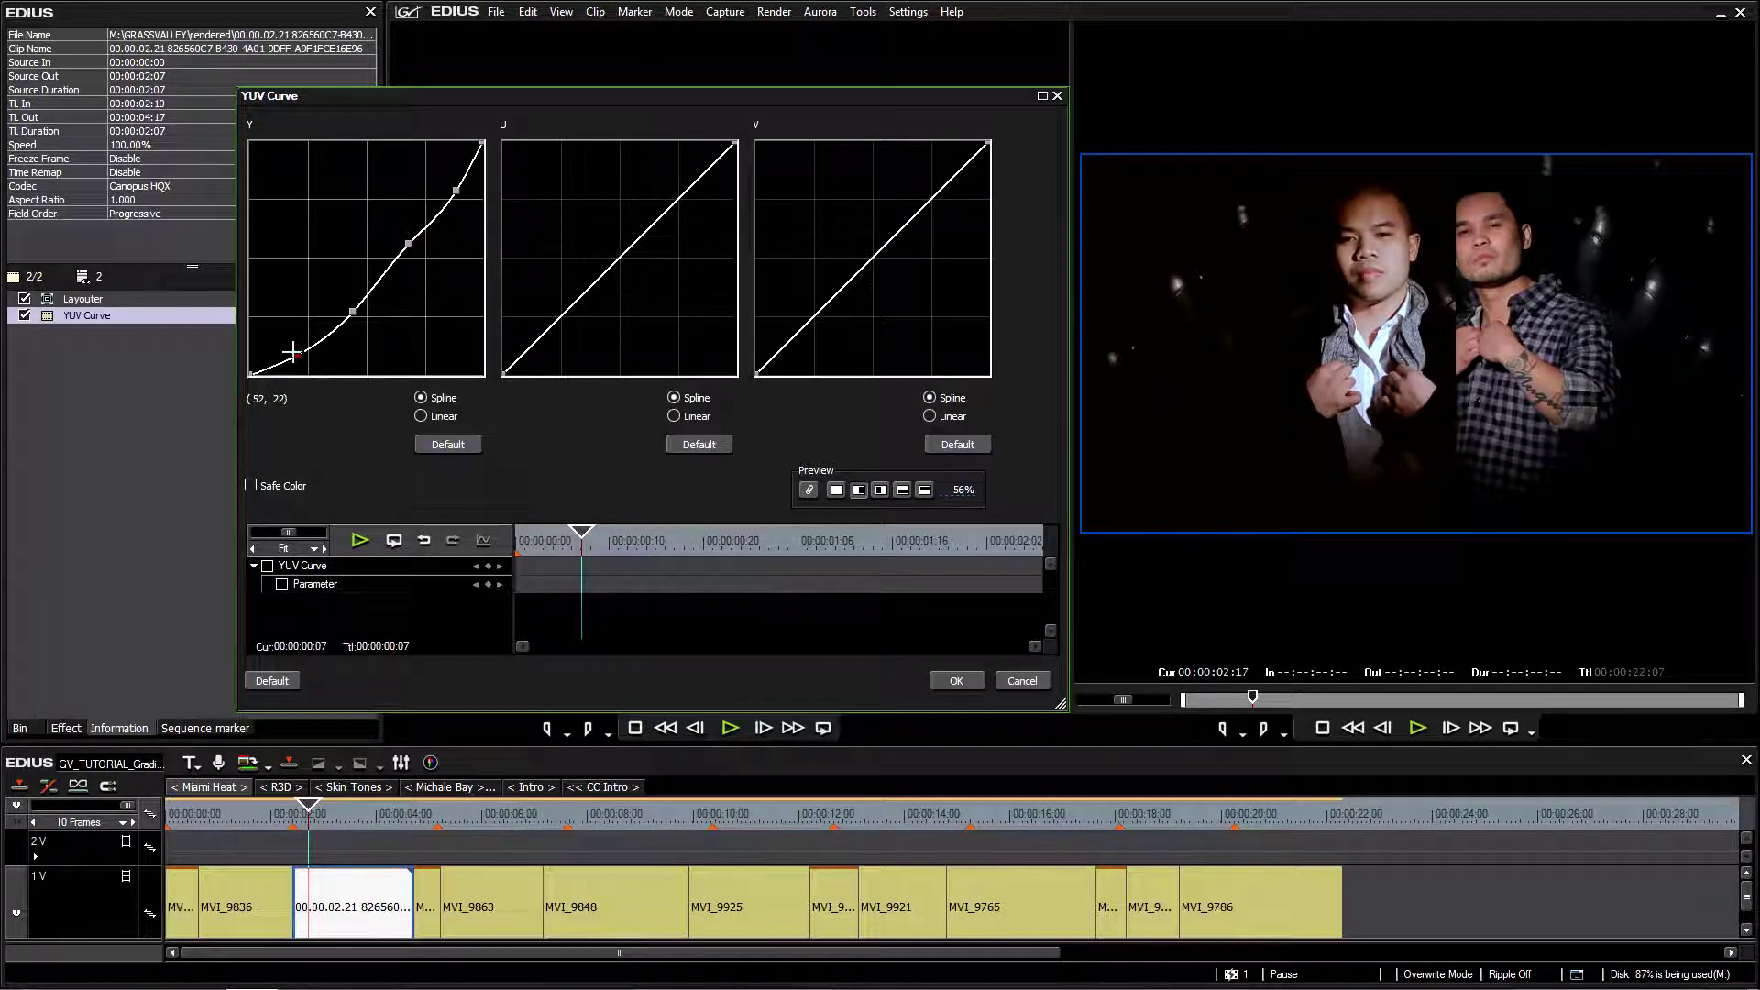
left_click_drag(303, 362, 348, 307)
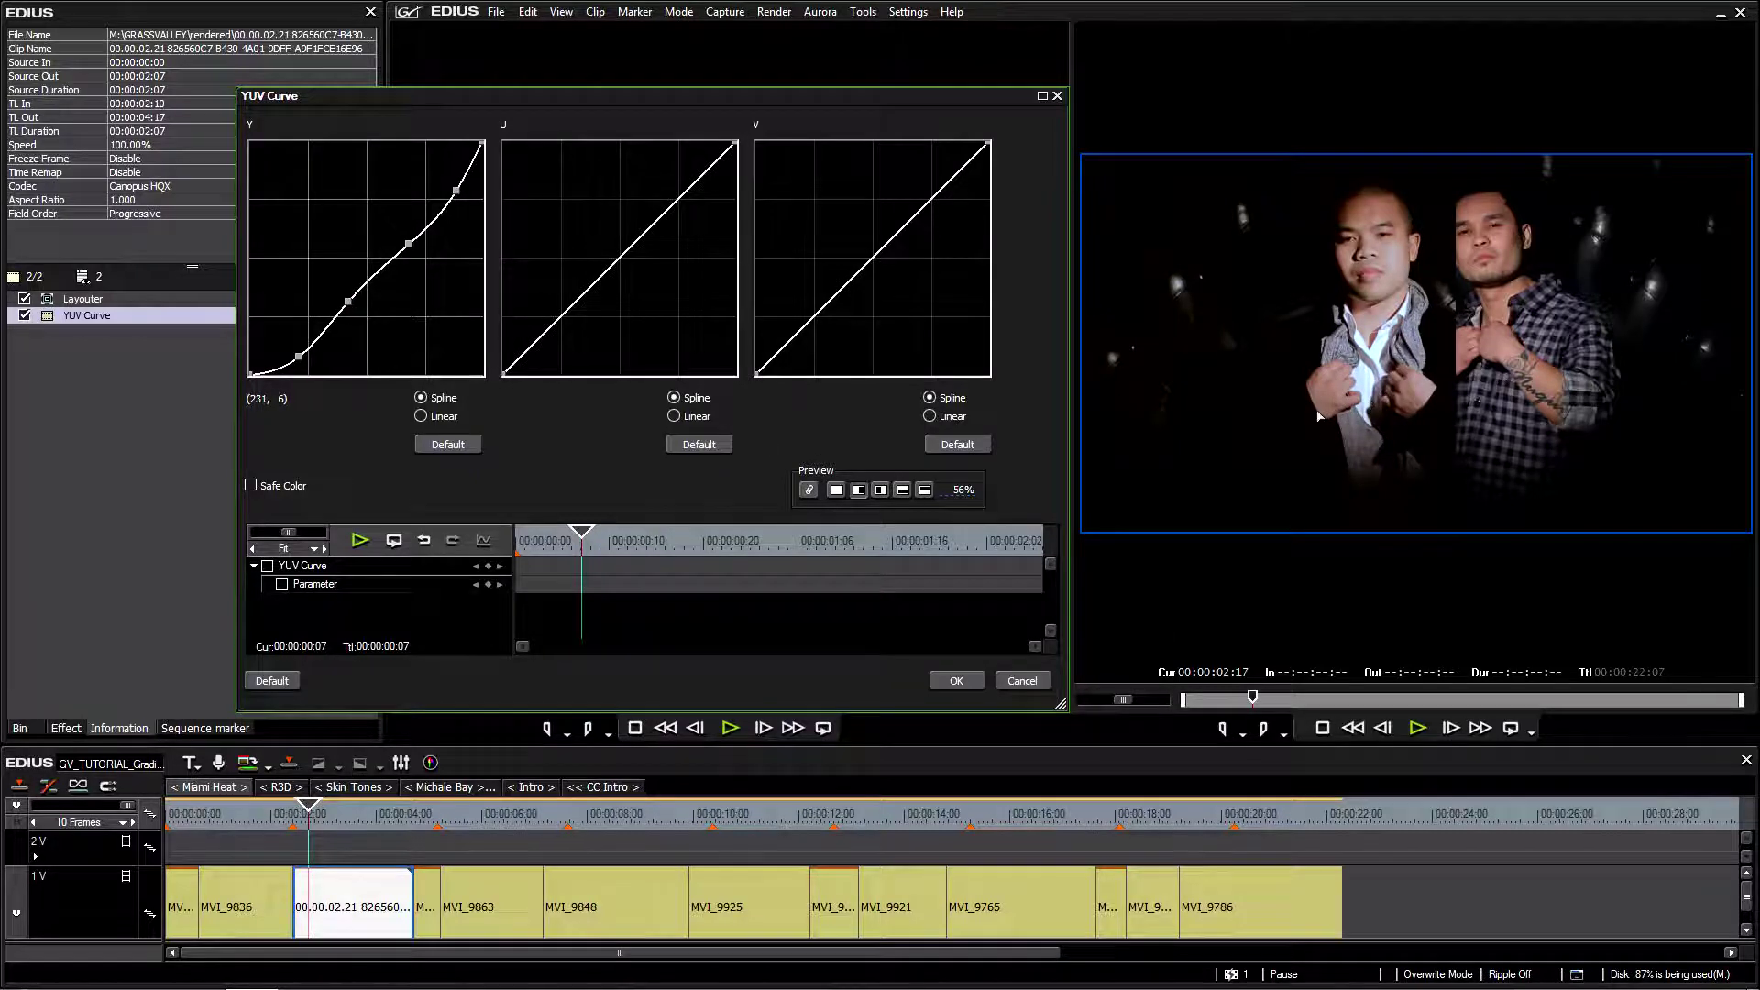
left_click(943, 684)
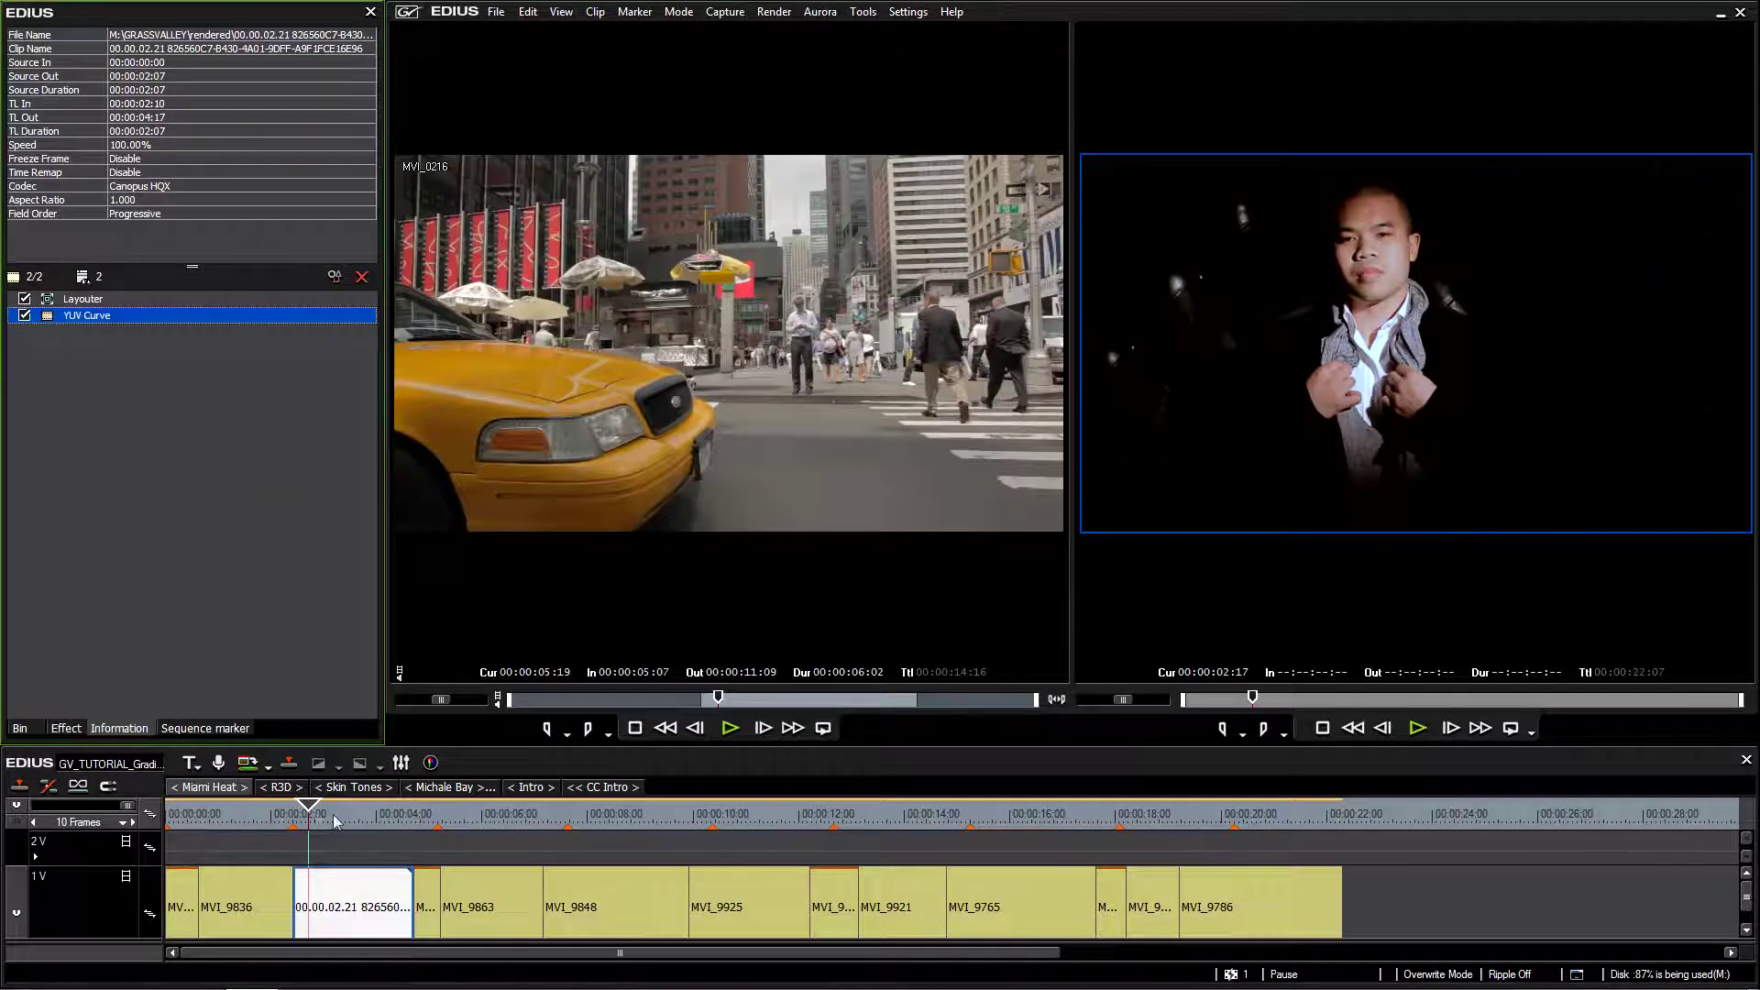
- Fine-tune the Y curve's shadow and lower-midtone points with the preview at 100%, and set the split preview to 54%
left_click_drag(332, 817, 310, 820)
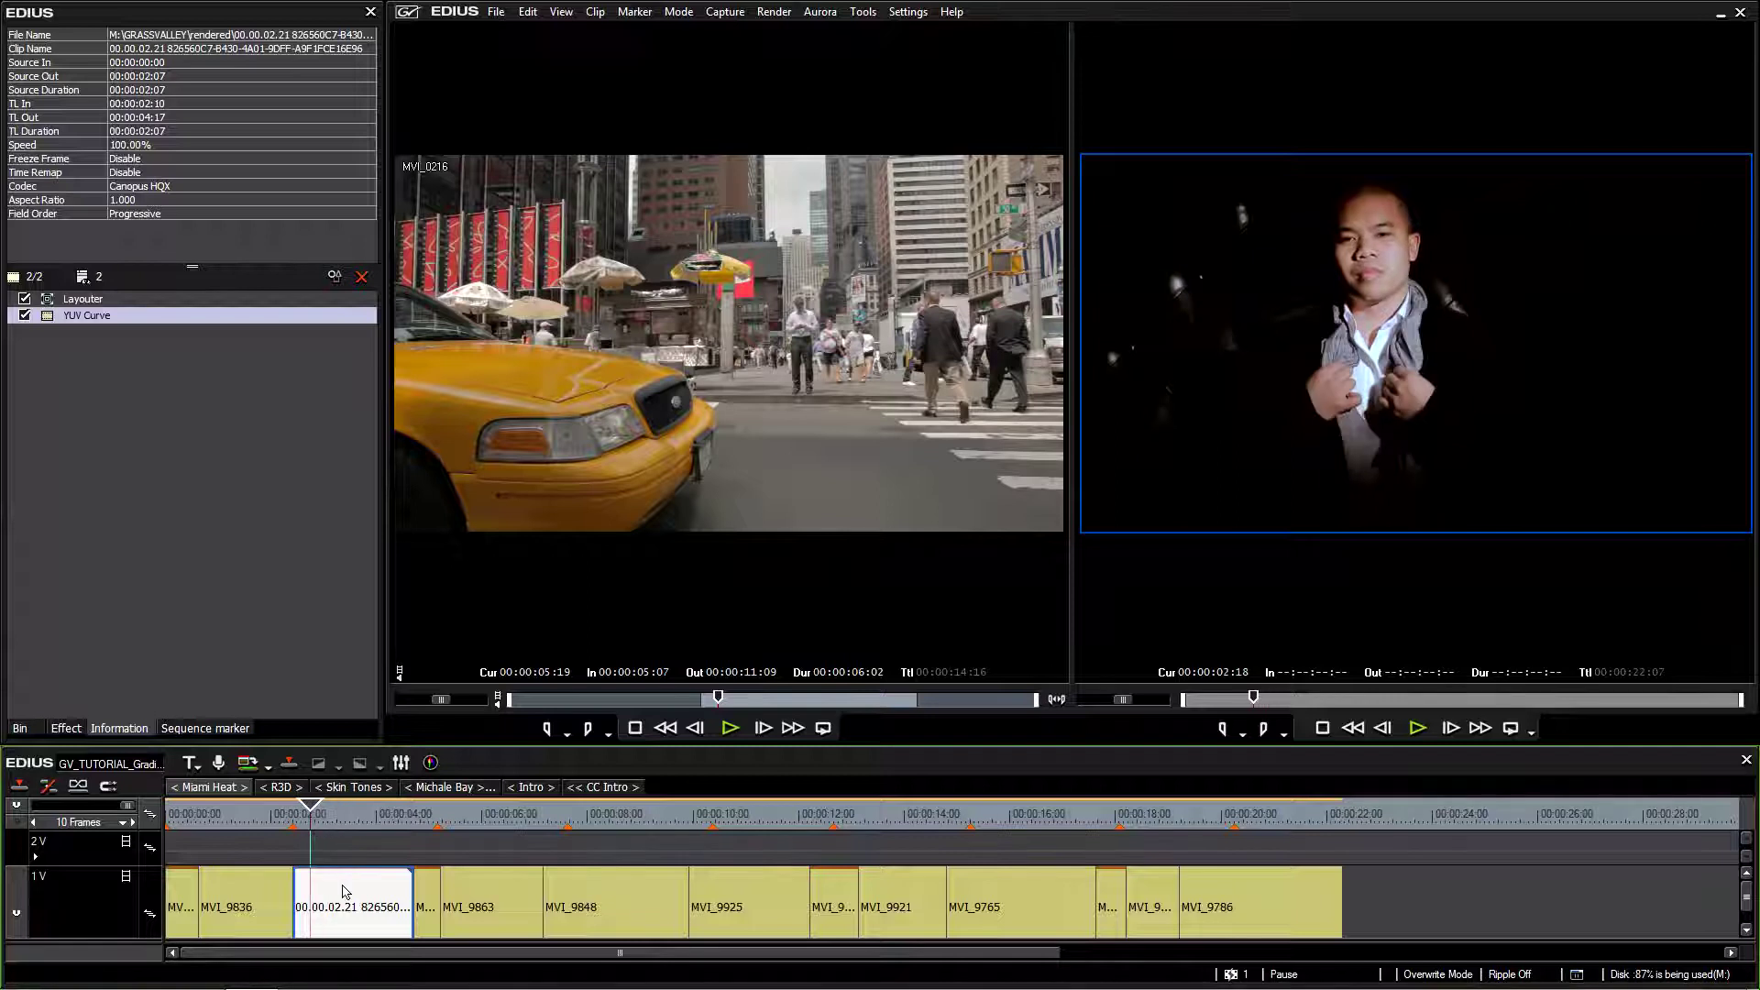
double_click(86, 314)
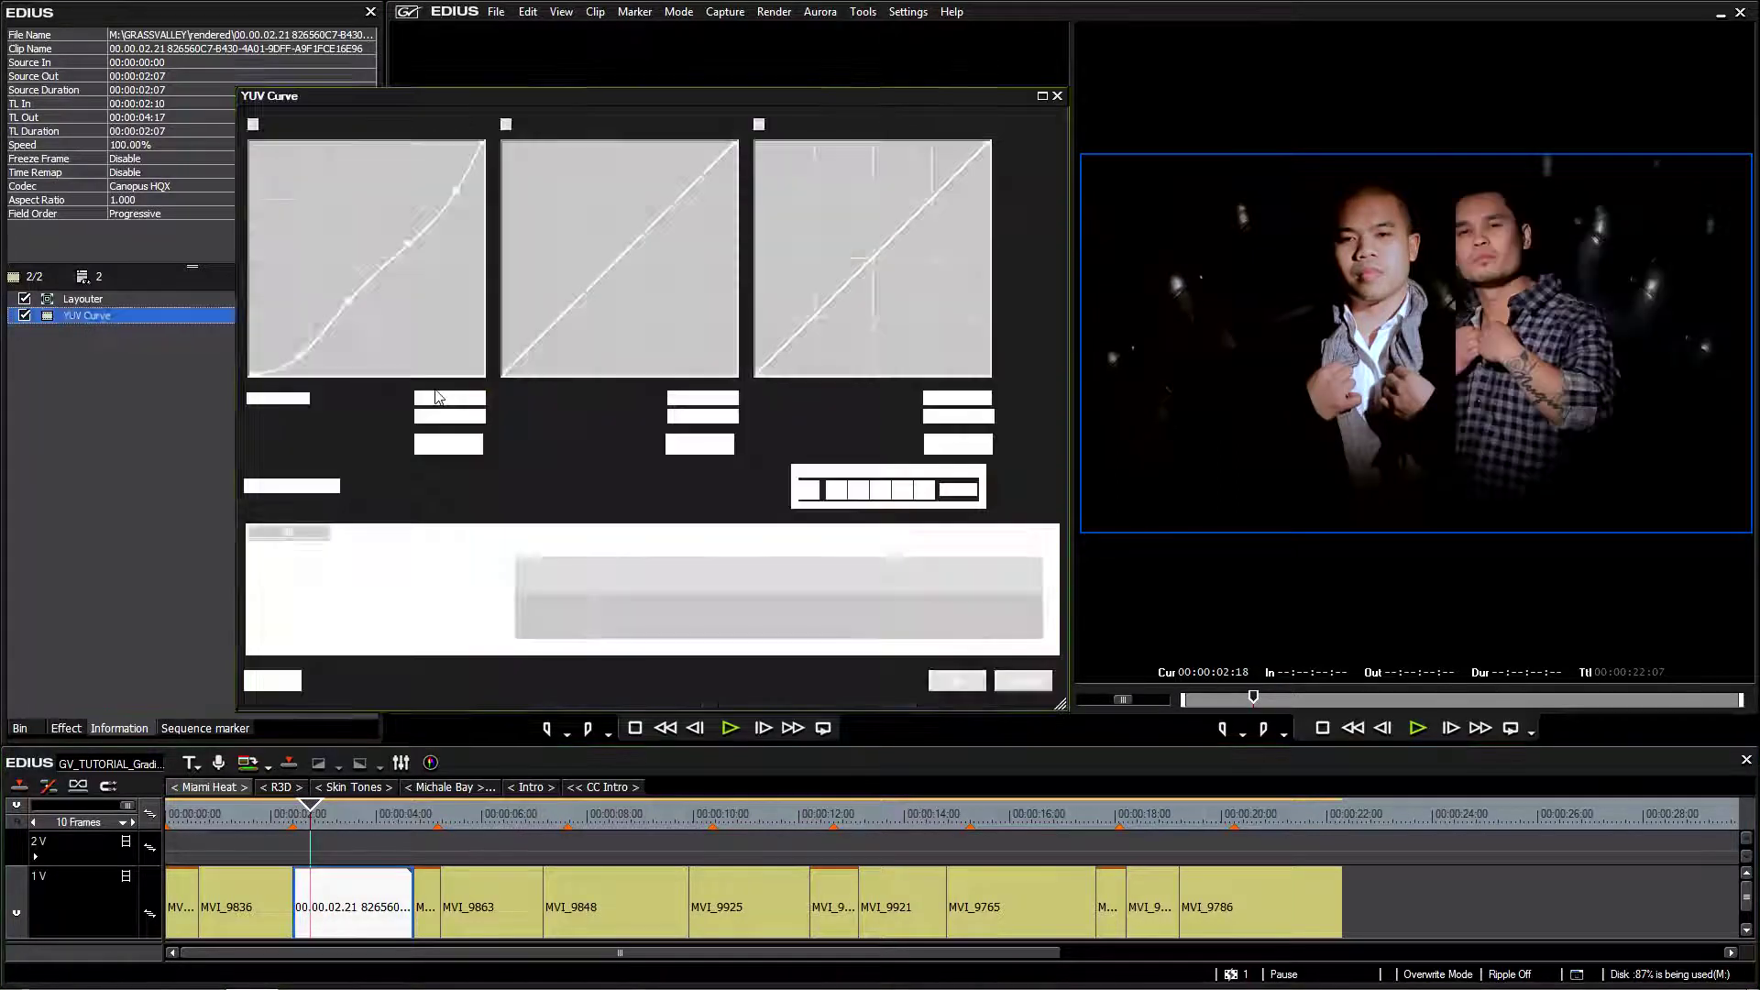
left_click_drag(977, 499, 1555, 510)
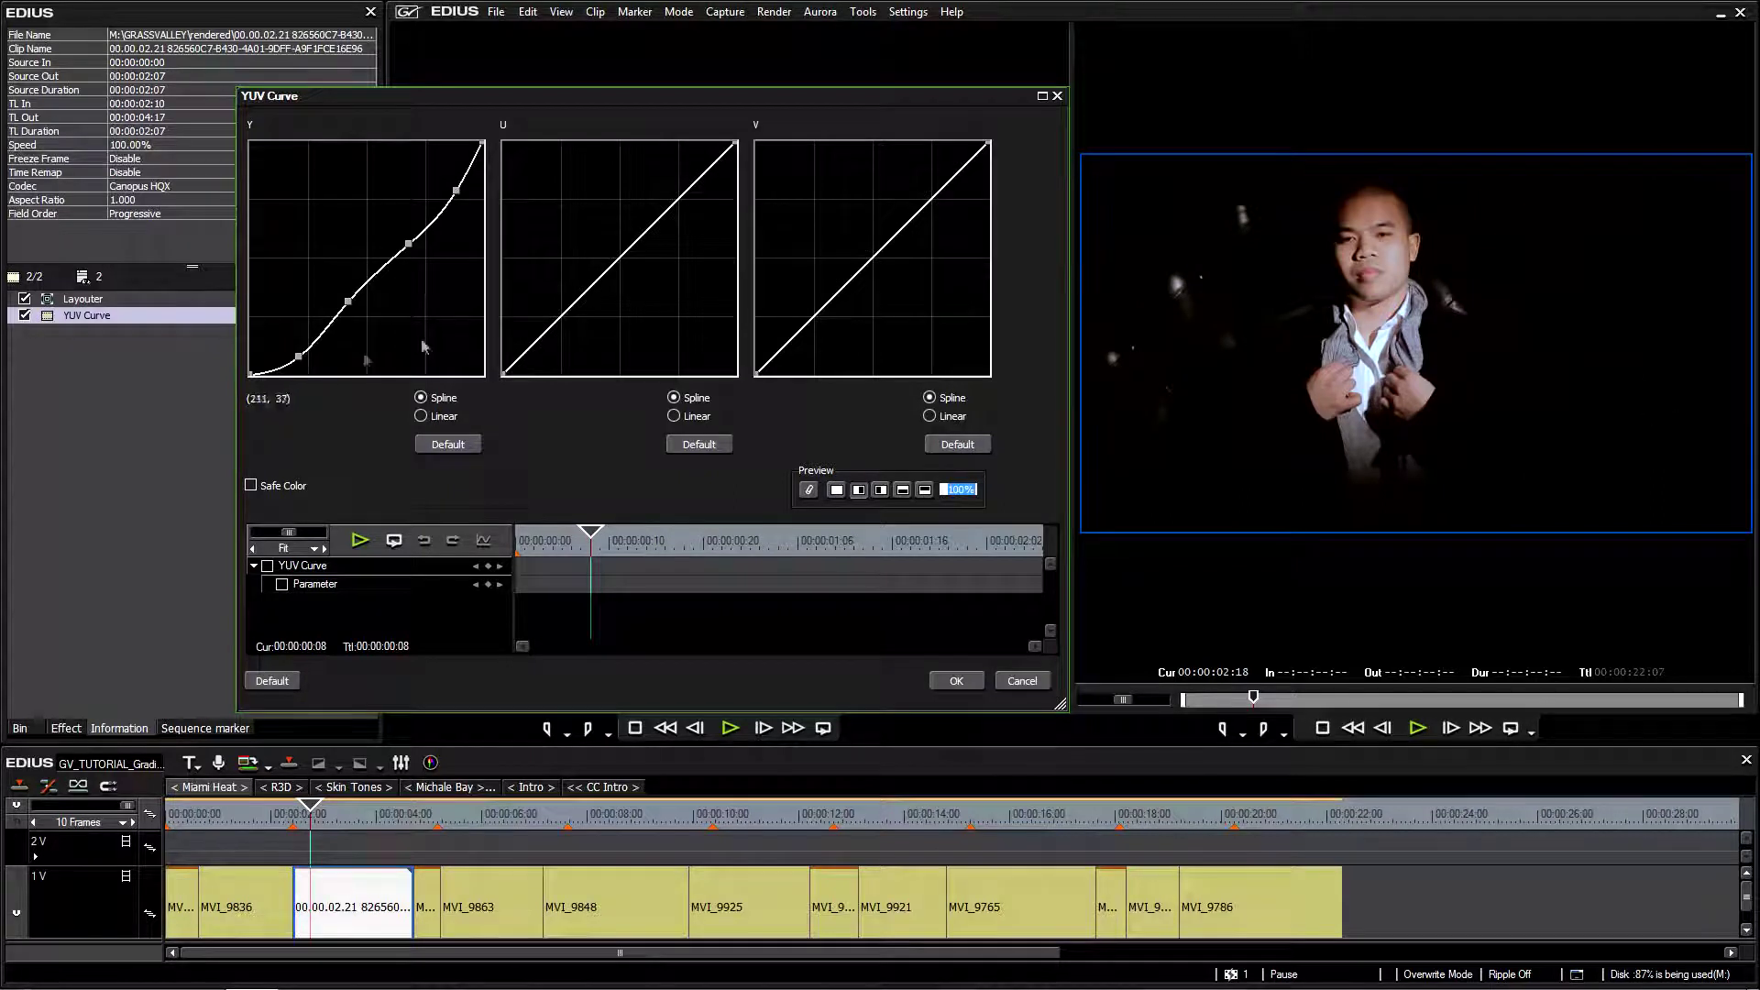
left_click_drag(299, 356, 304, 359)
left_click_drag(350, 302, 347, 306)
left_click_drag(304, 363, 299, 360)
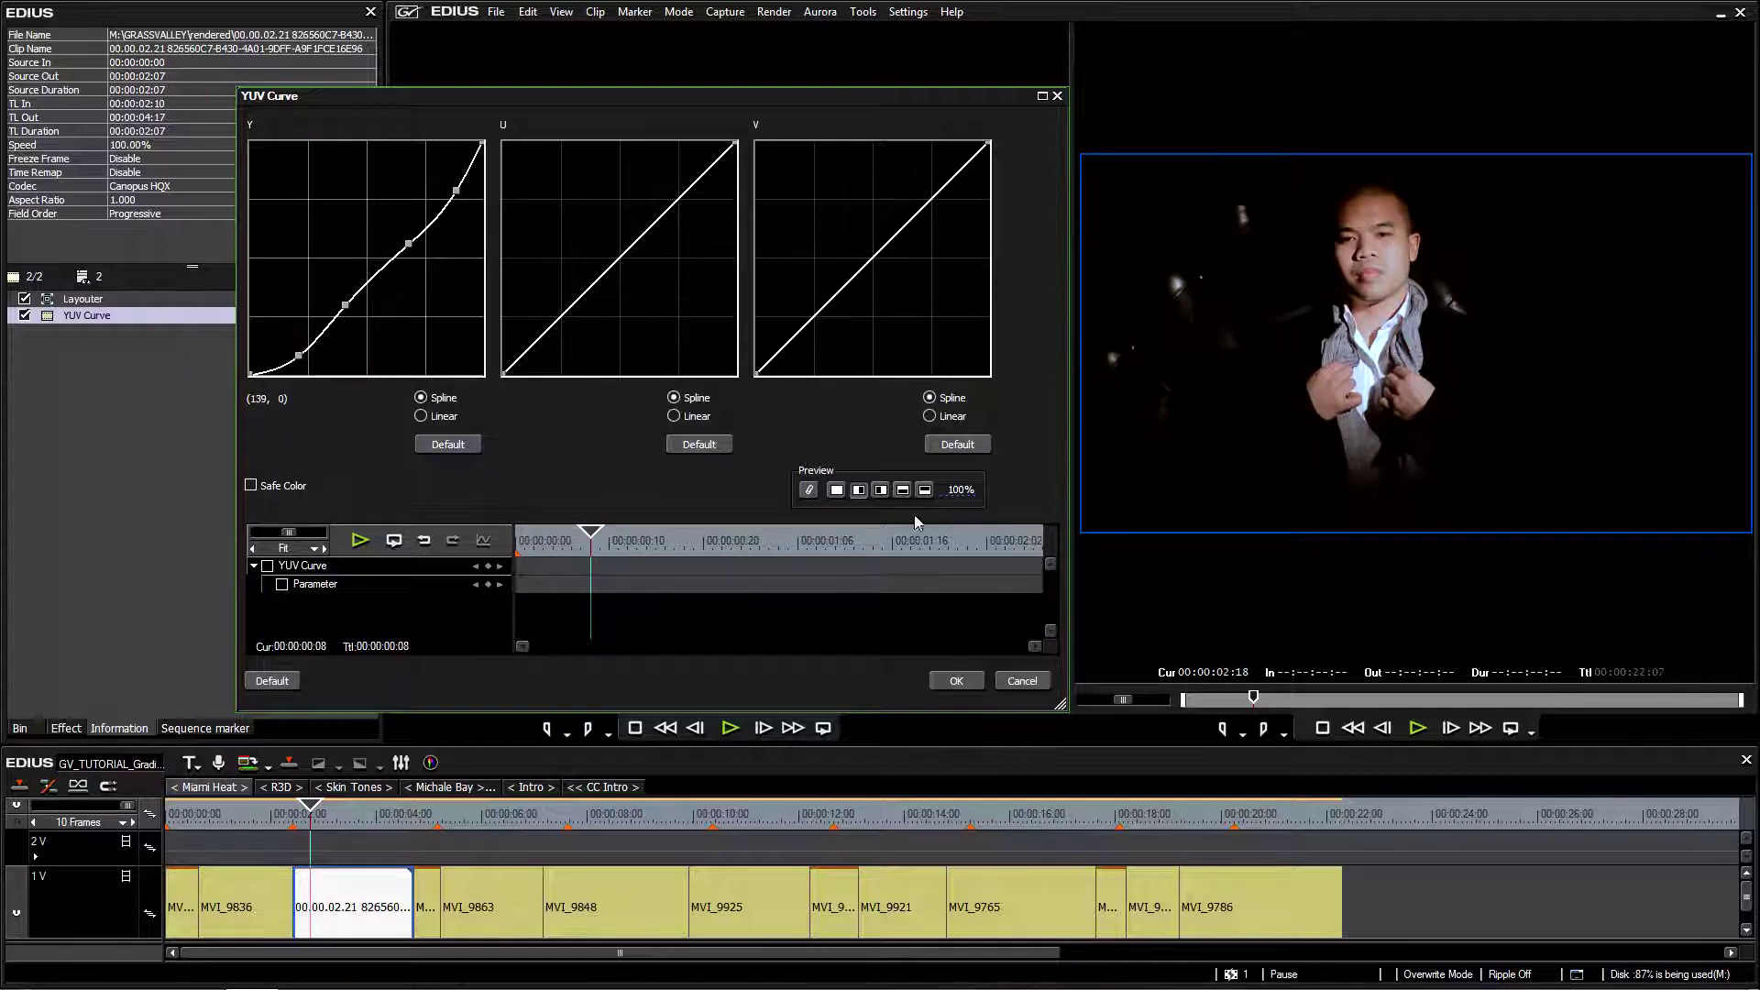
left_click_drag(959, 489, 970, 678)
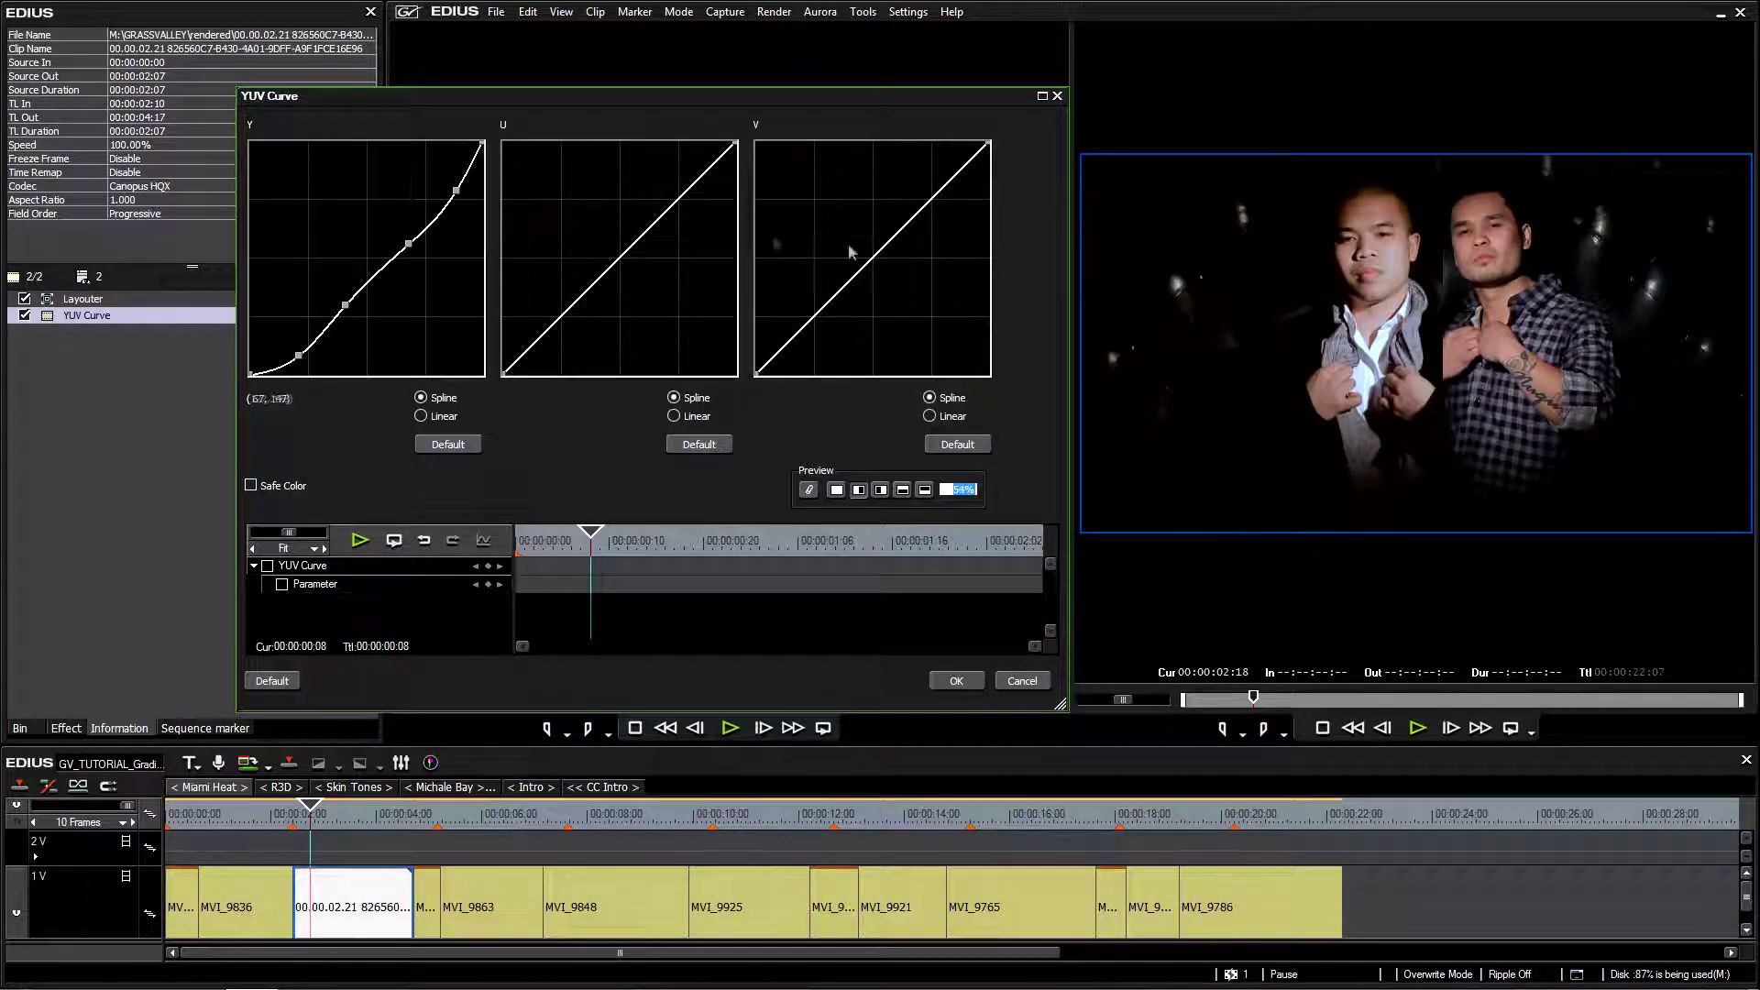
- Try S-shaped U and V curves, with V points at about (60, 21) and (182, 213), and reset both curves to default
left_click_drag(591, 262, 697, 289)
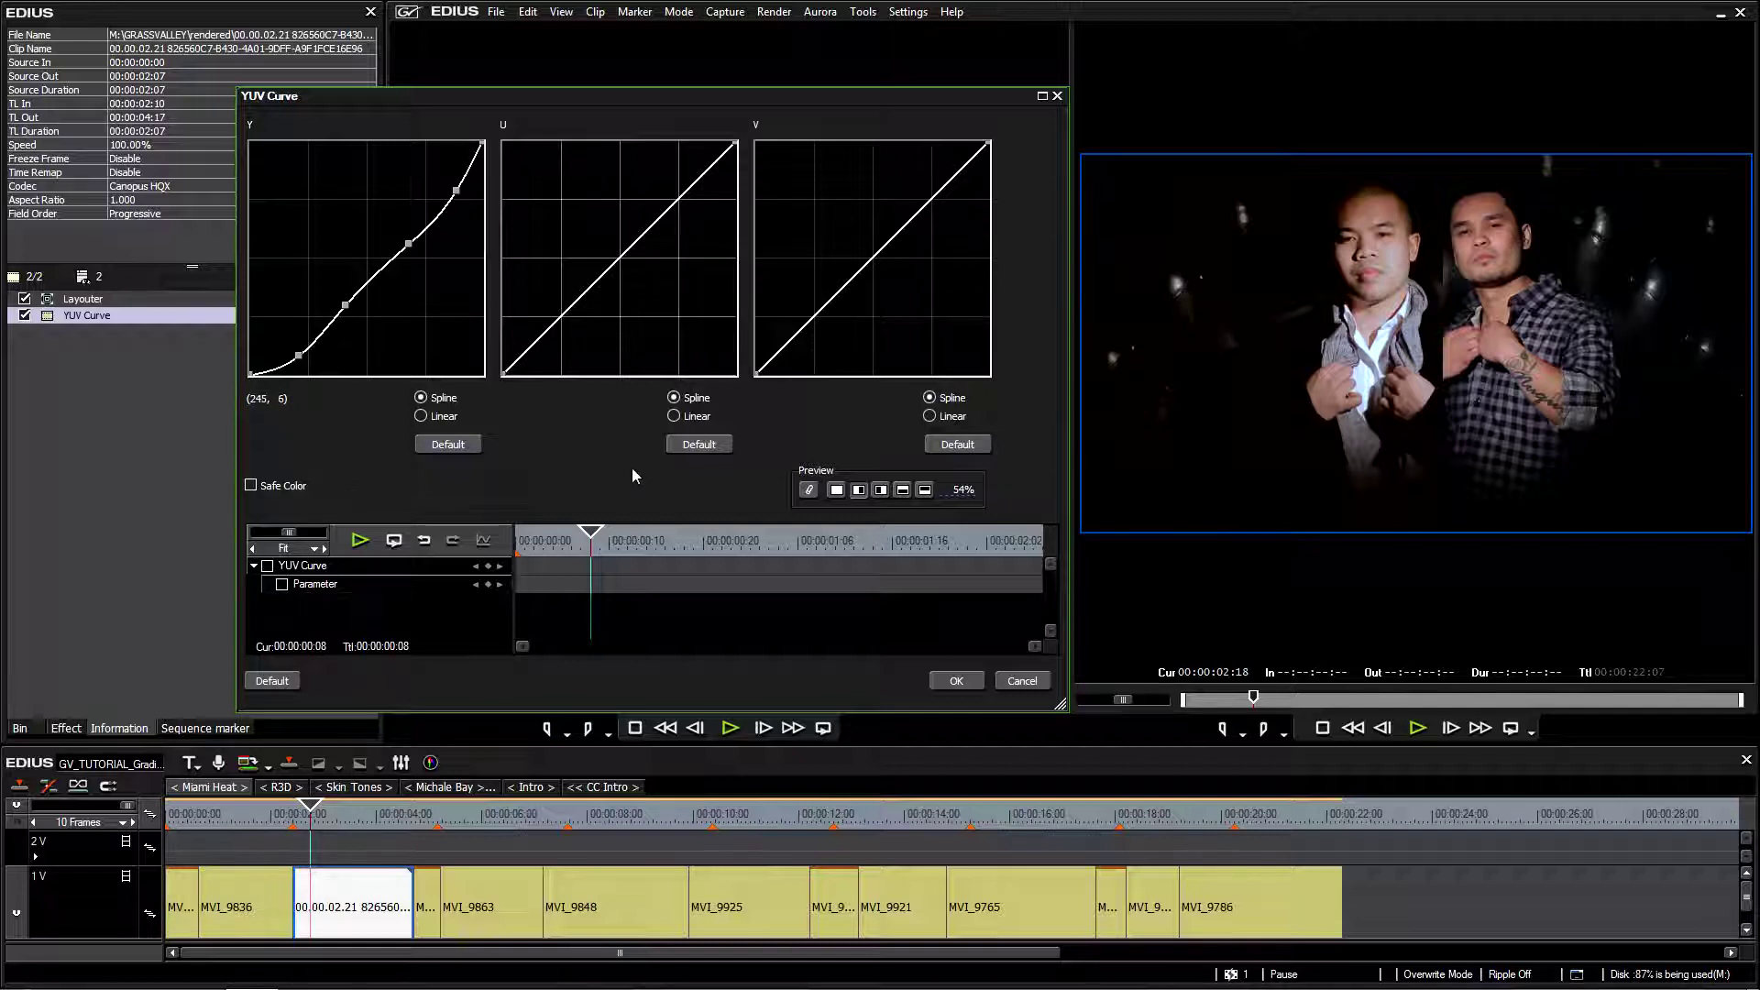
left_click_drag(550, 330, 556, 348)
left_click_drag(691, 208, 682, 172)
left_click_drag(809, 338, 807, 355)
left_click_drag(944, 205, 921, 180)
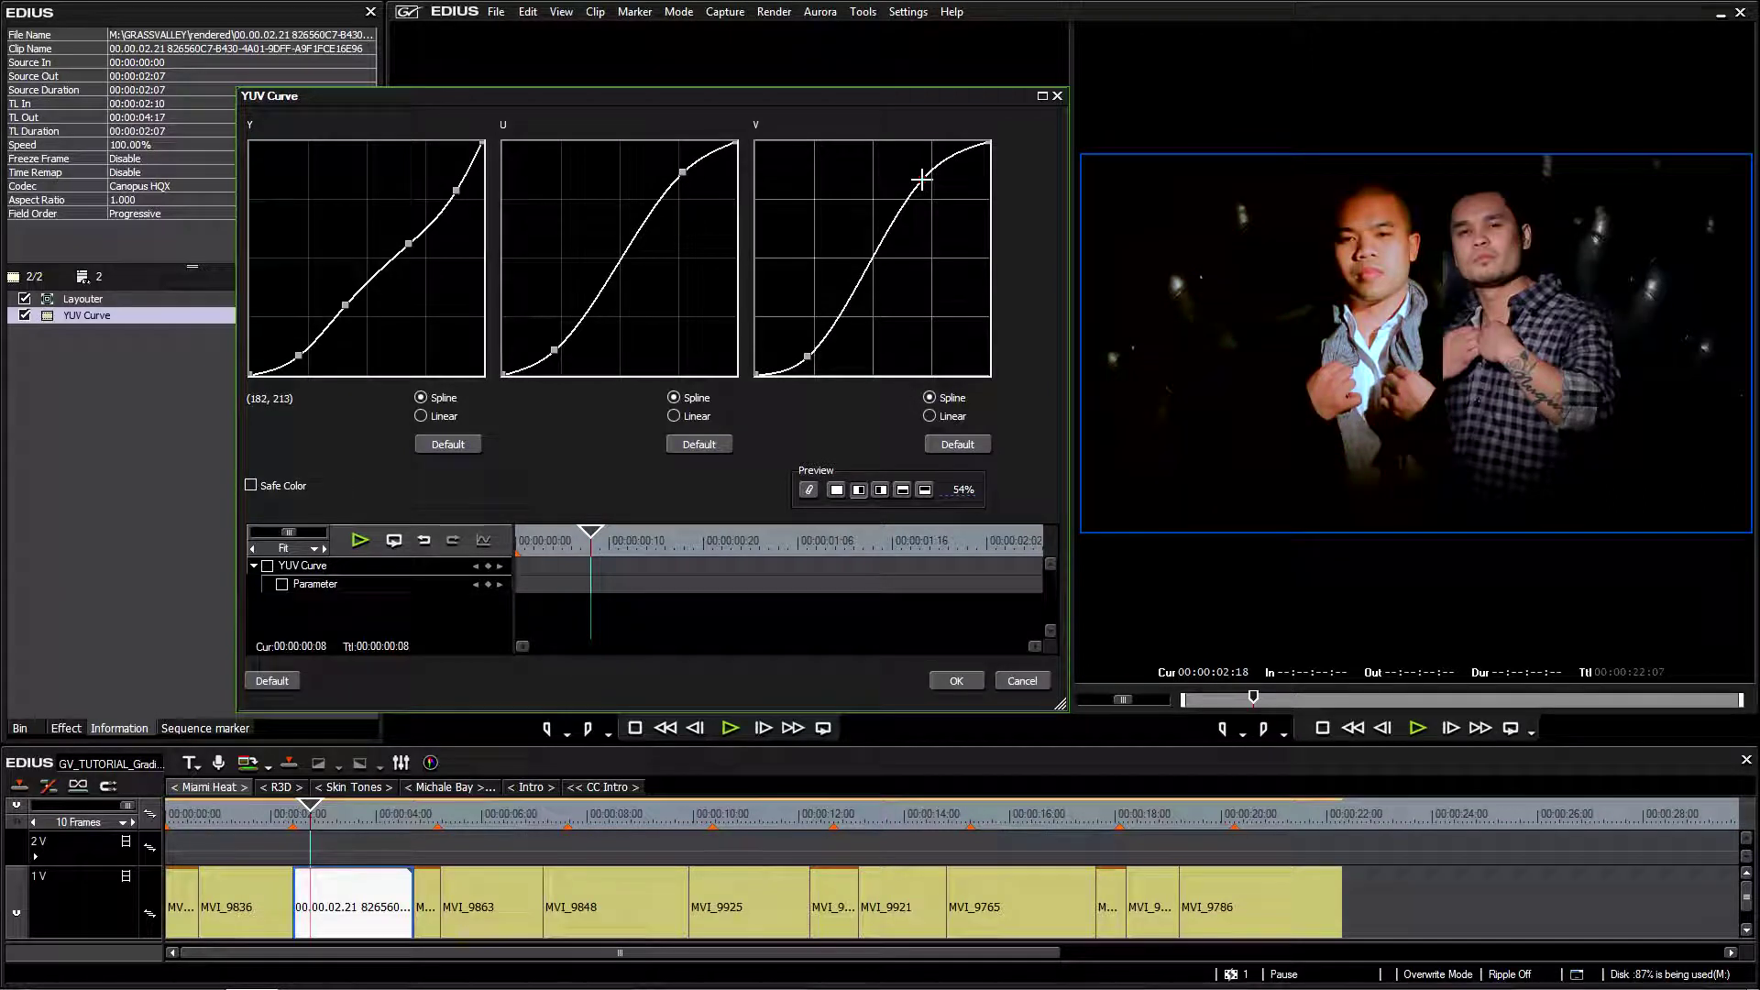
left_click(808, 356)
left_click_drag(807, 355, 809, 356)
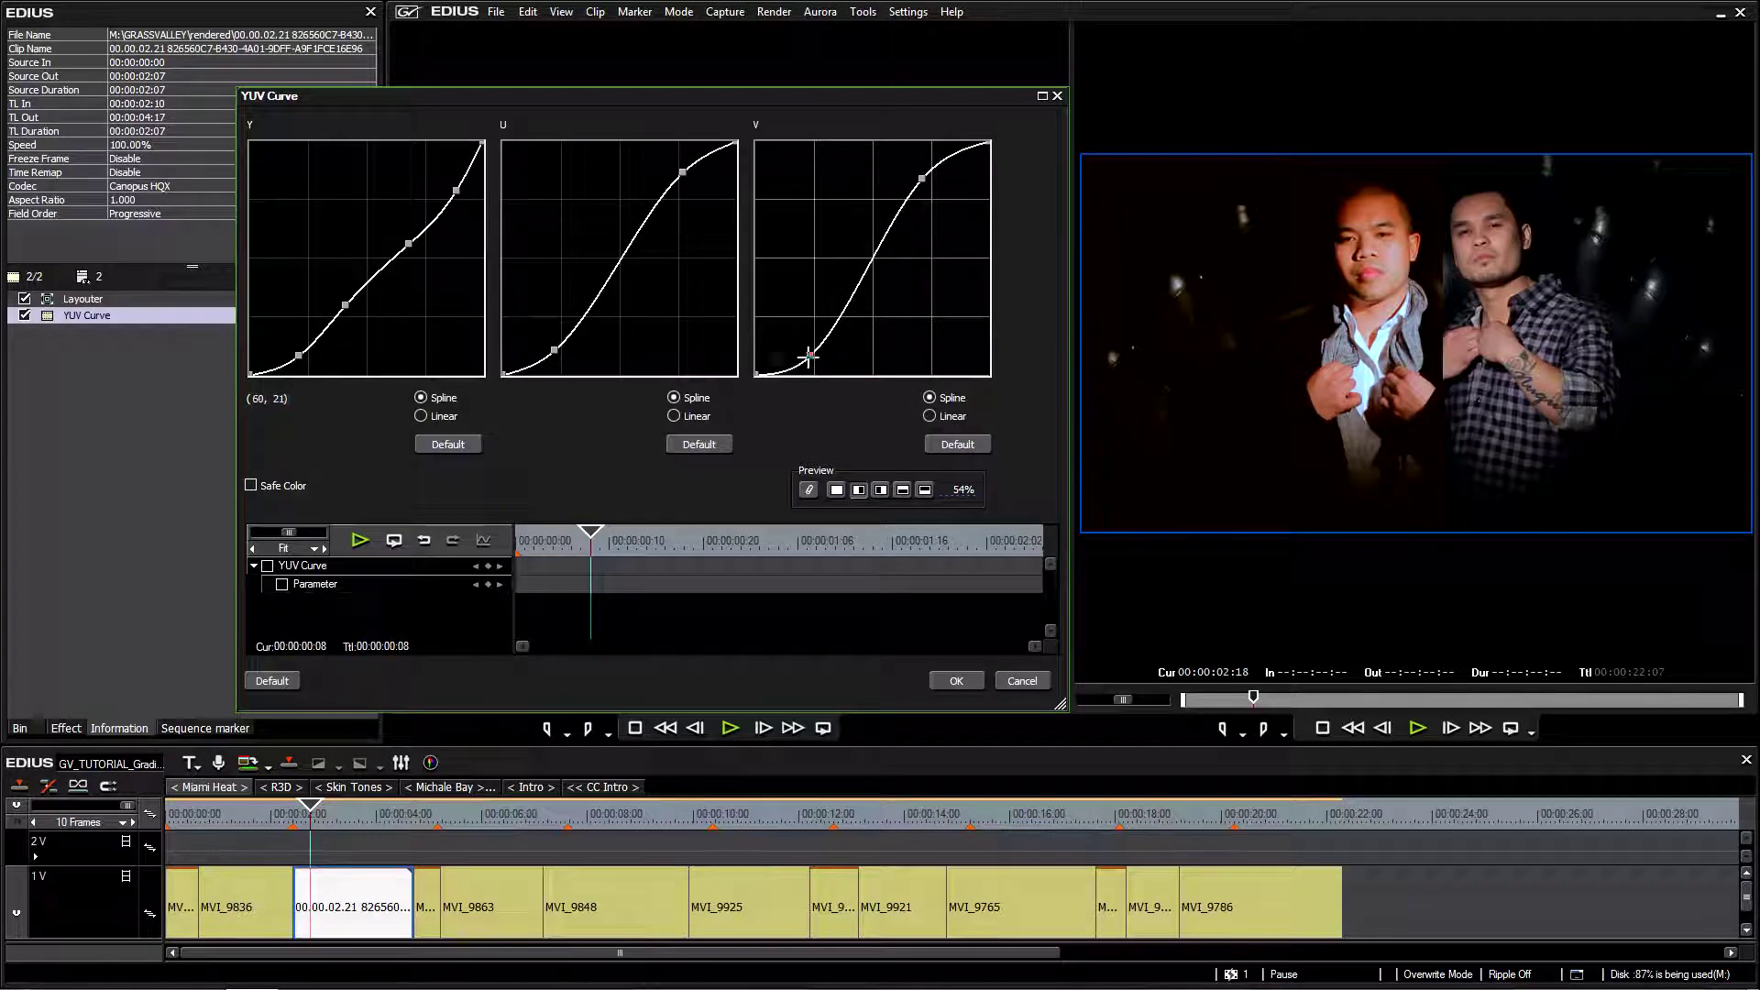
left_click_drag(555, 350, 556, 349)
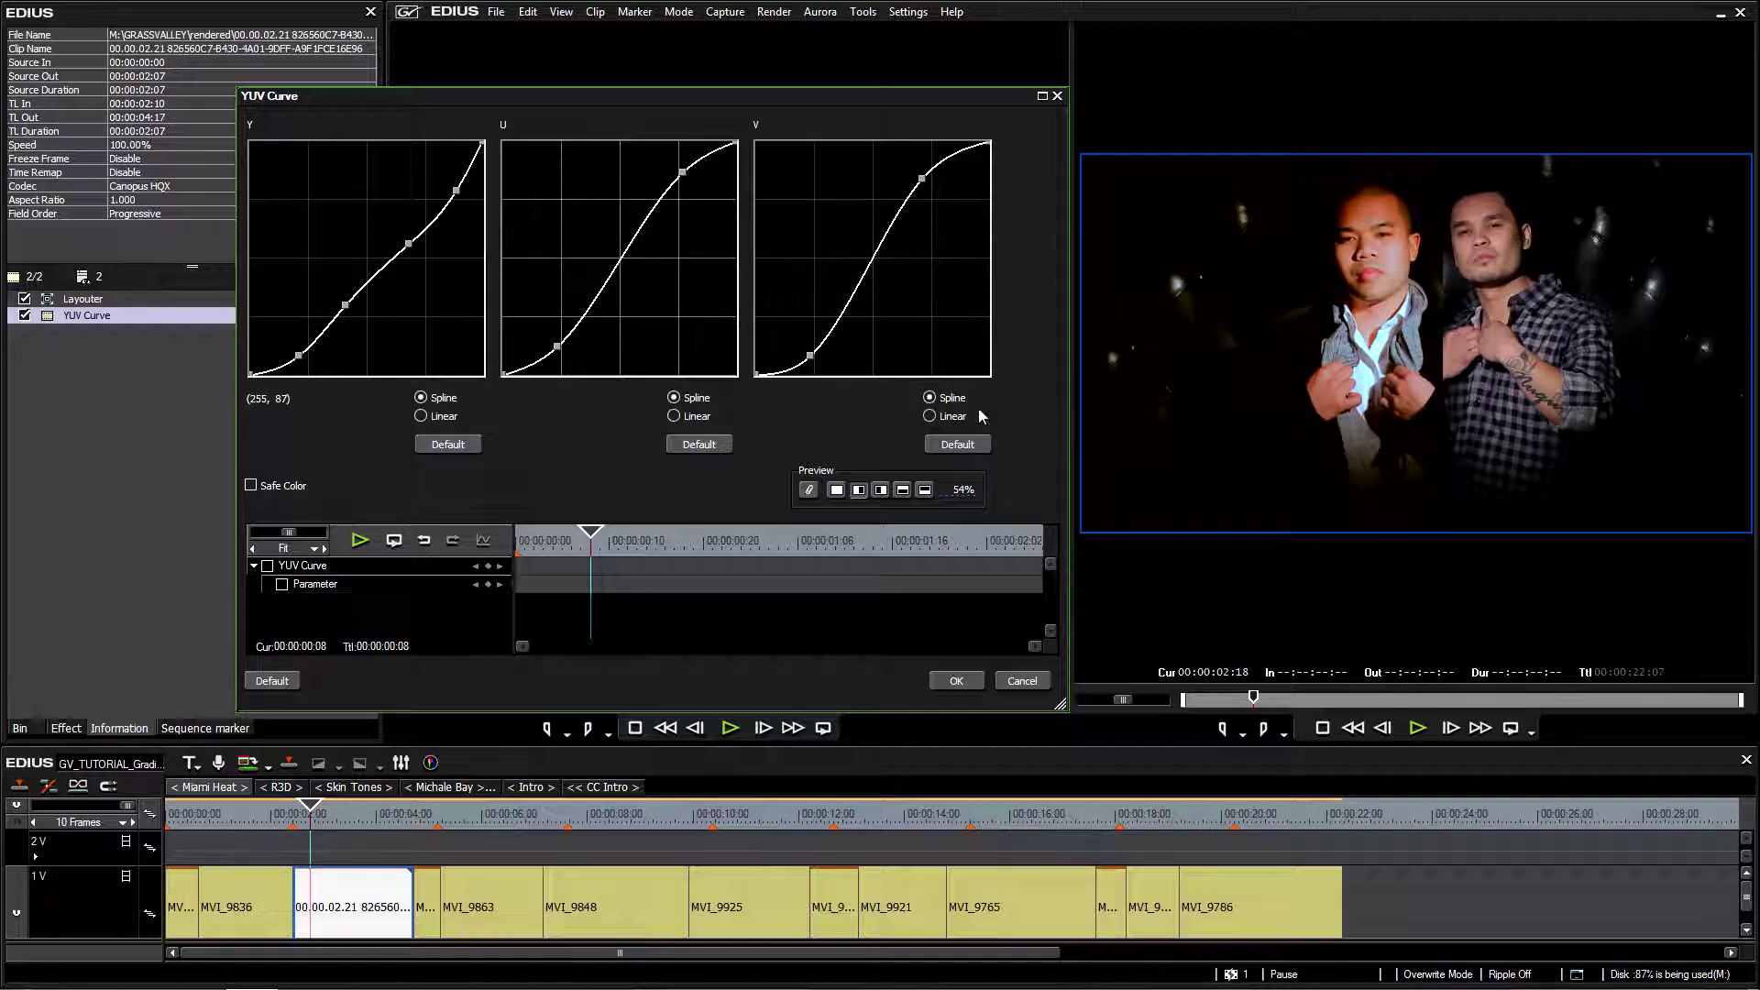
left_click_drag(683, 173, 676, 170)
left_click(699, 443)
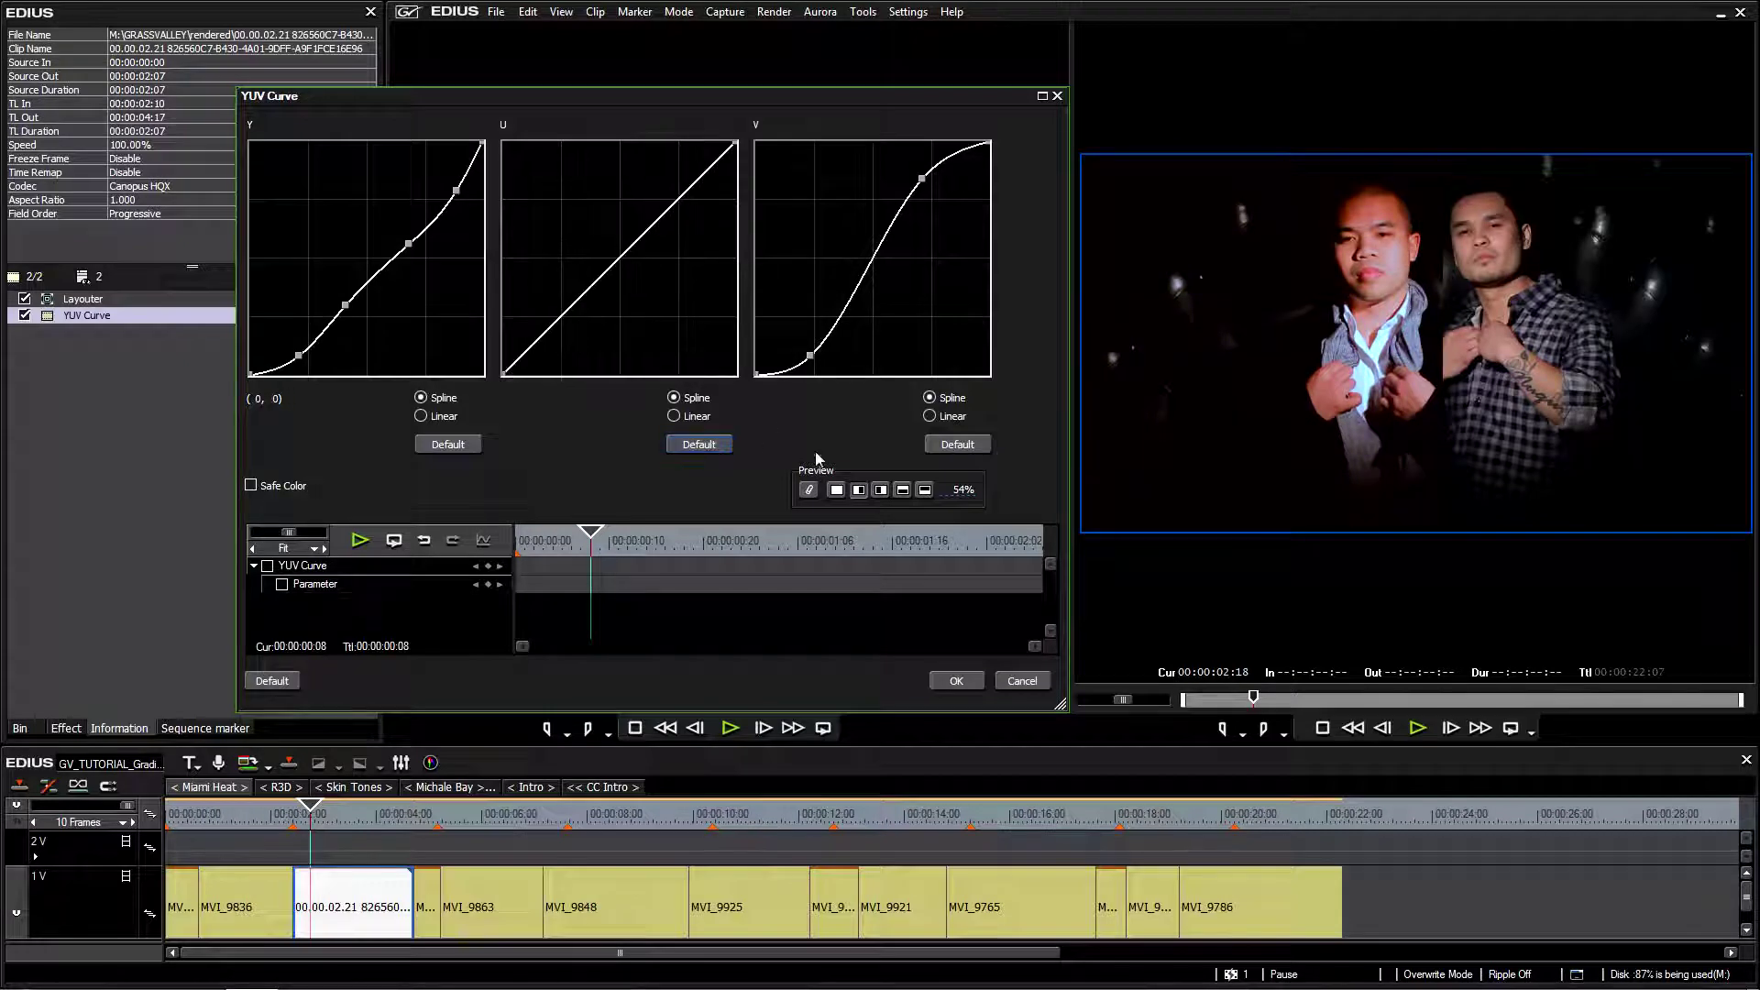
left_click(958, 444)
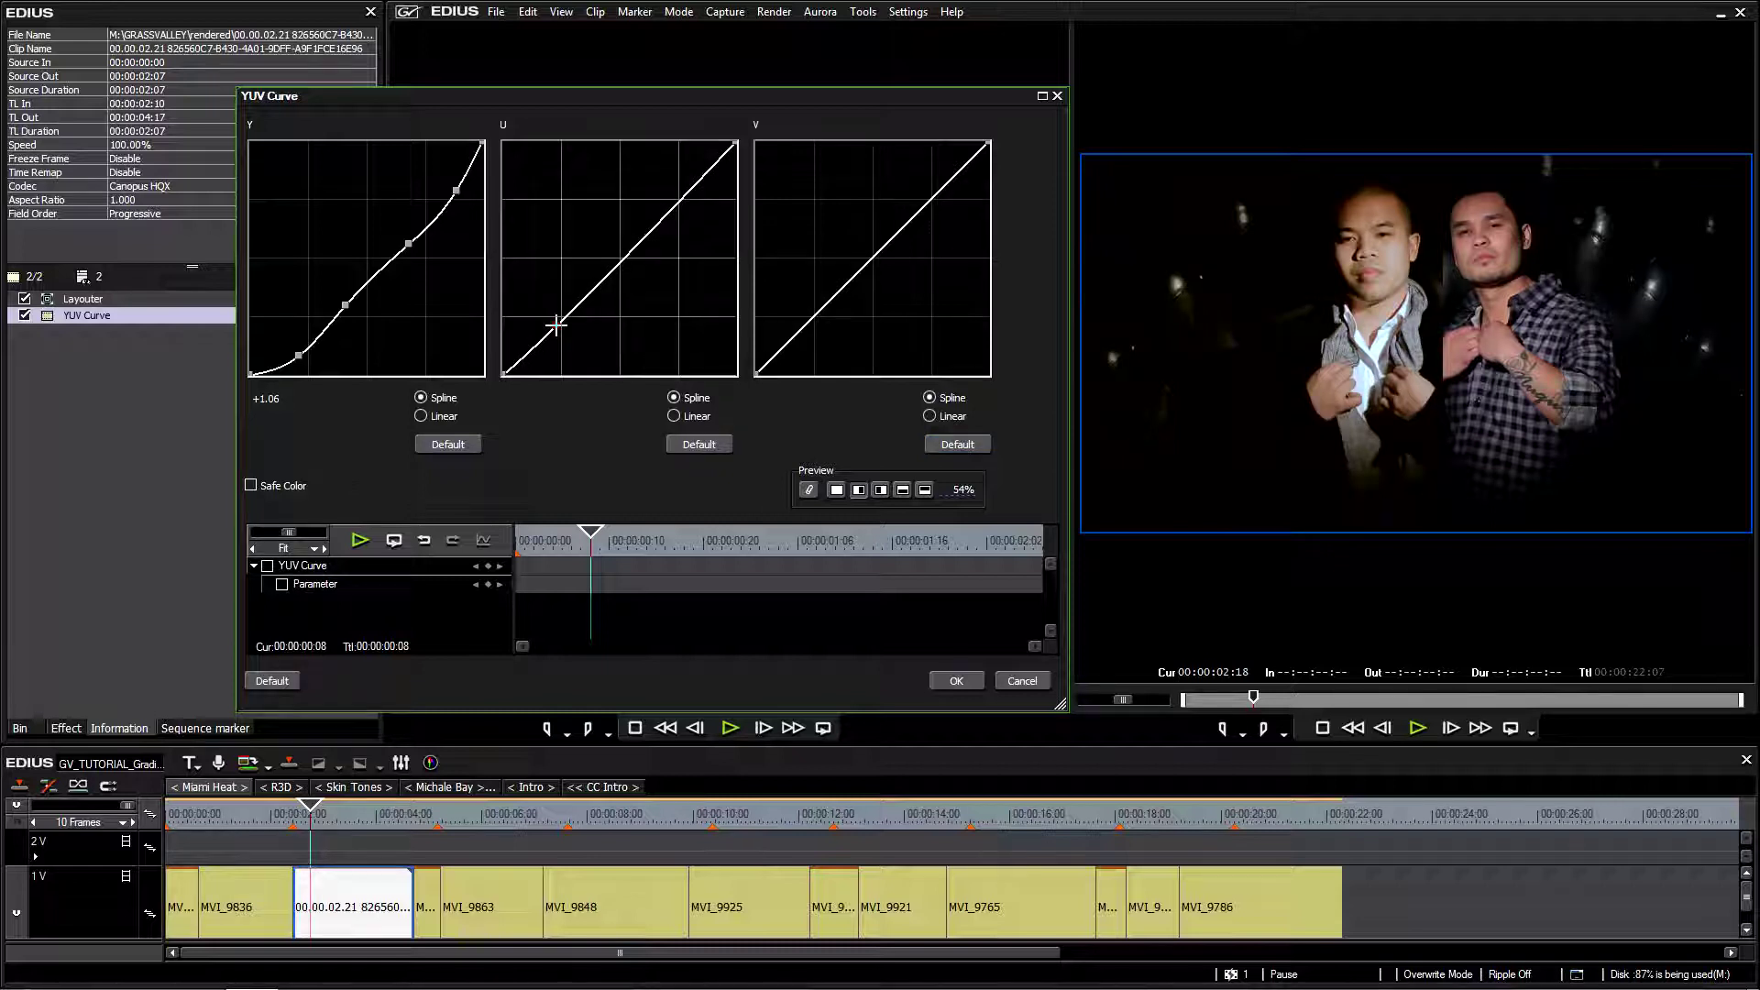
- Try slight bends in the V curve's upper and lower midtones and the U curve's upper part, and reset both to default
left_click_drag(552, 319, 733, 229)
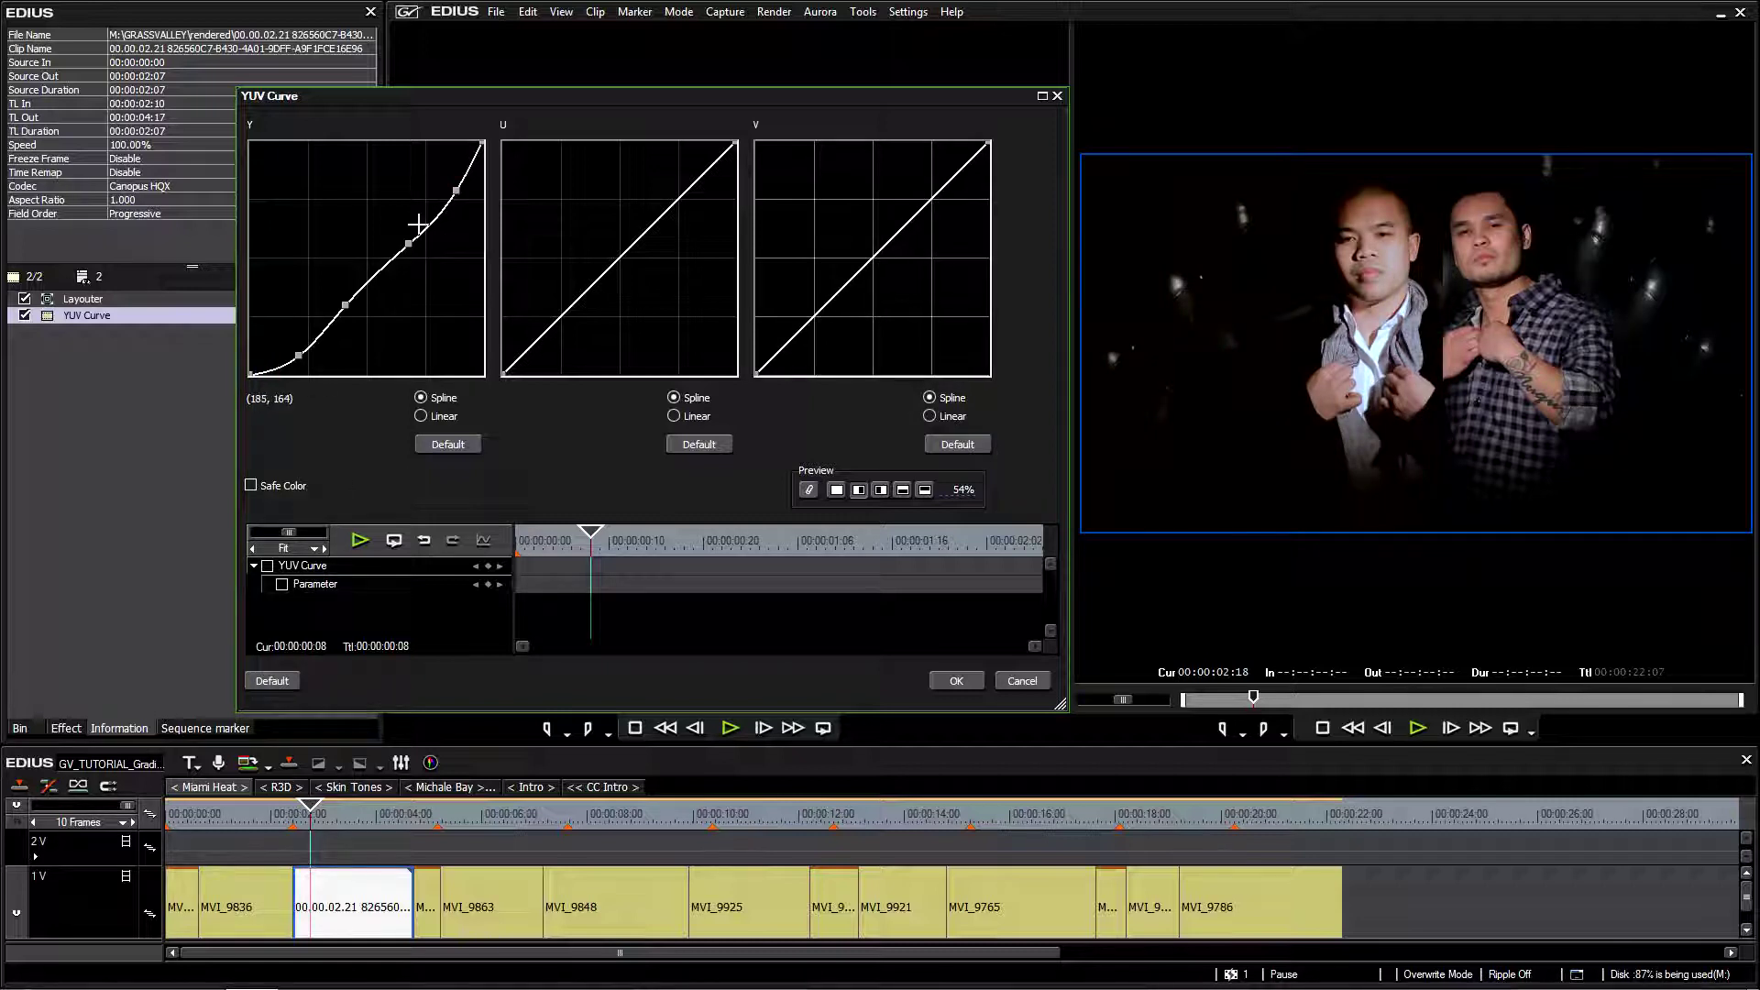
left_click_drag(928, 204, 923, 211)
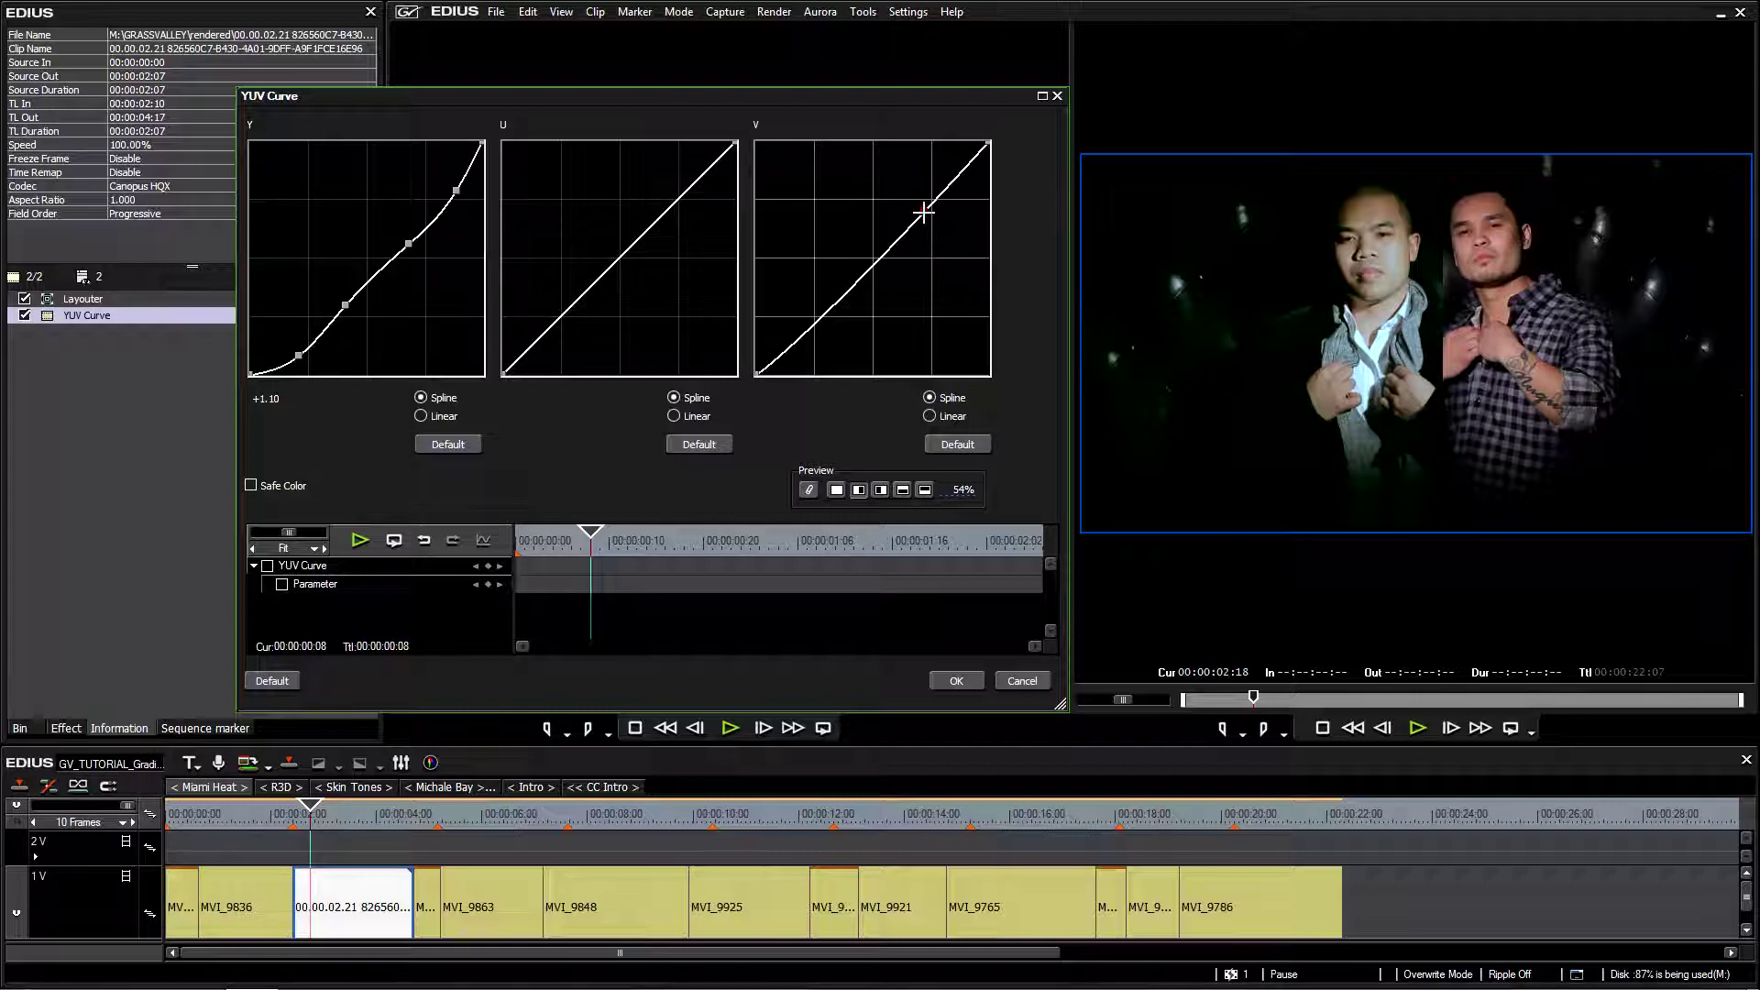
left_click_drag(923, 212, 921, 209)
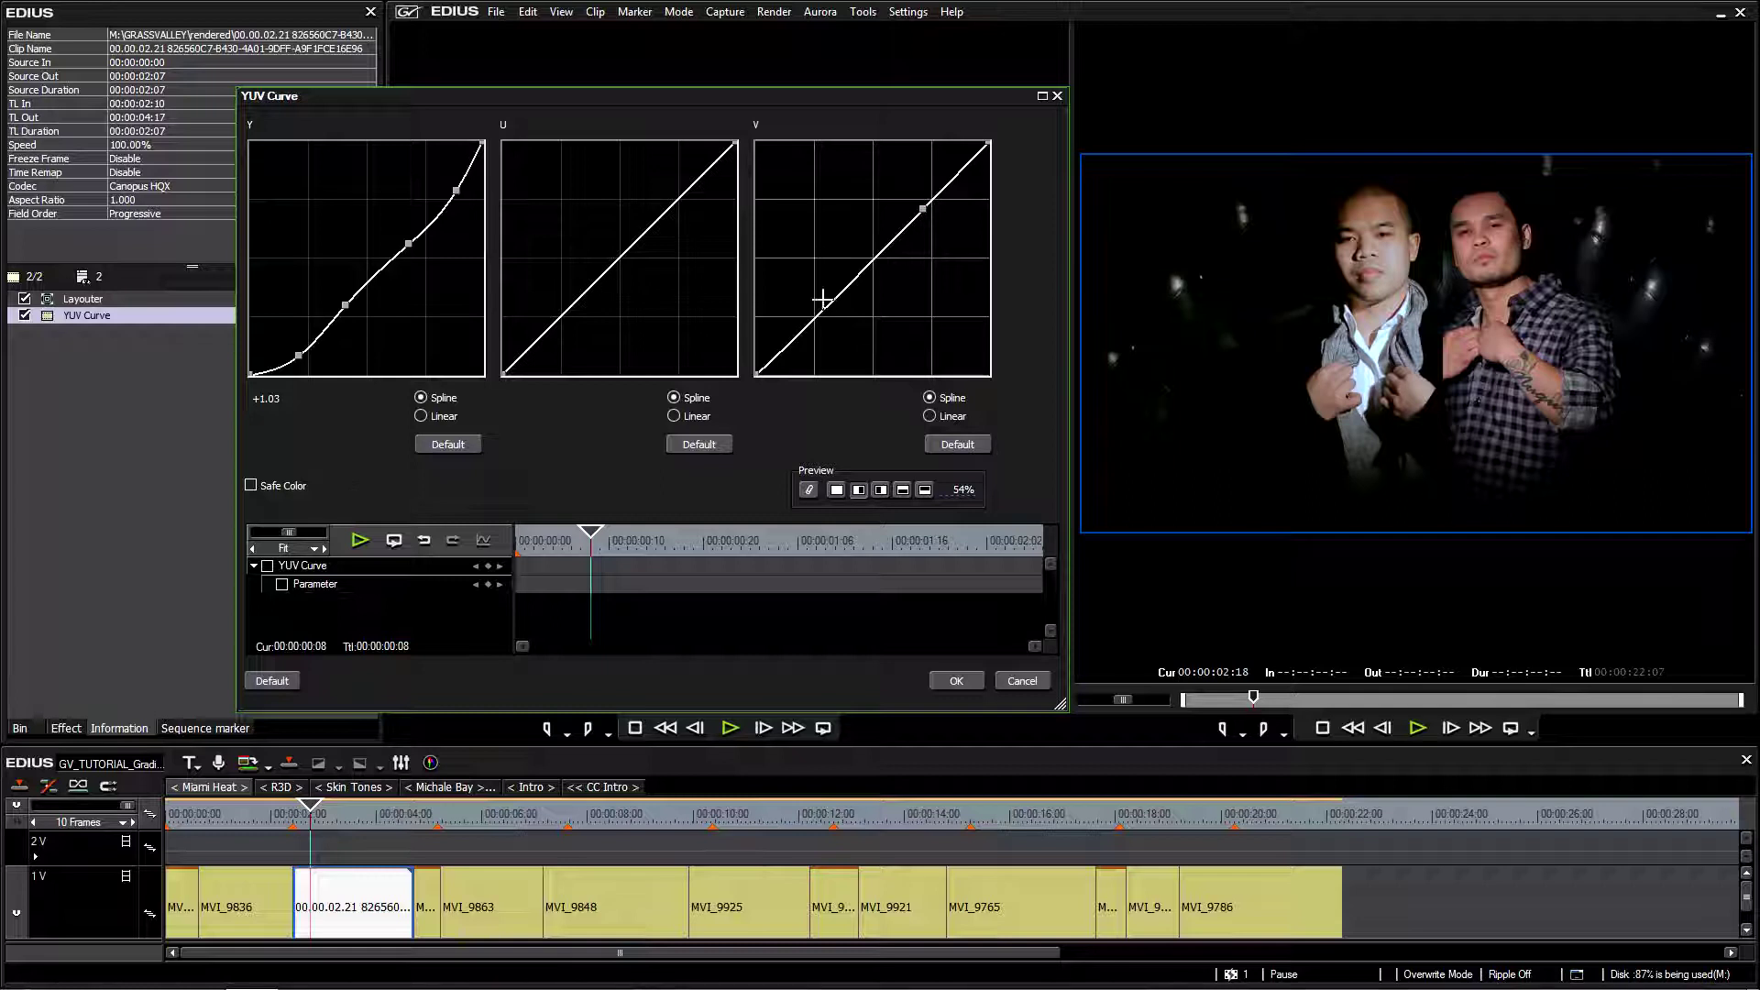
left_click(825, 307)
left_click_drag(824, 307, 825, 305)
left_click_drag(923, 208, 926, 208)
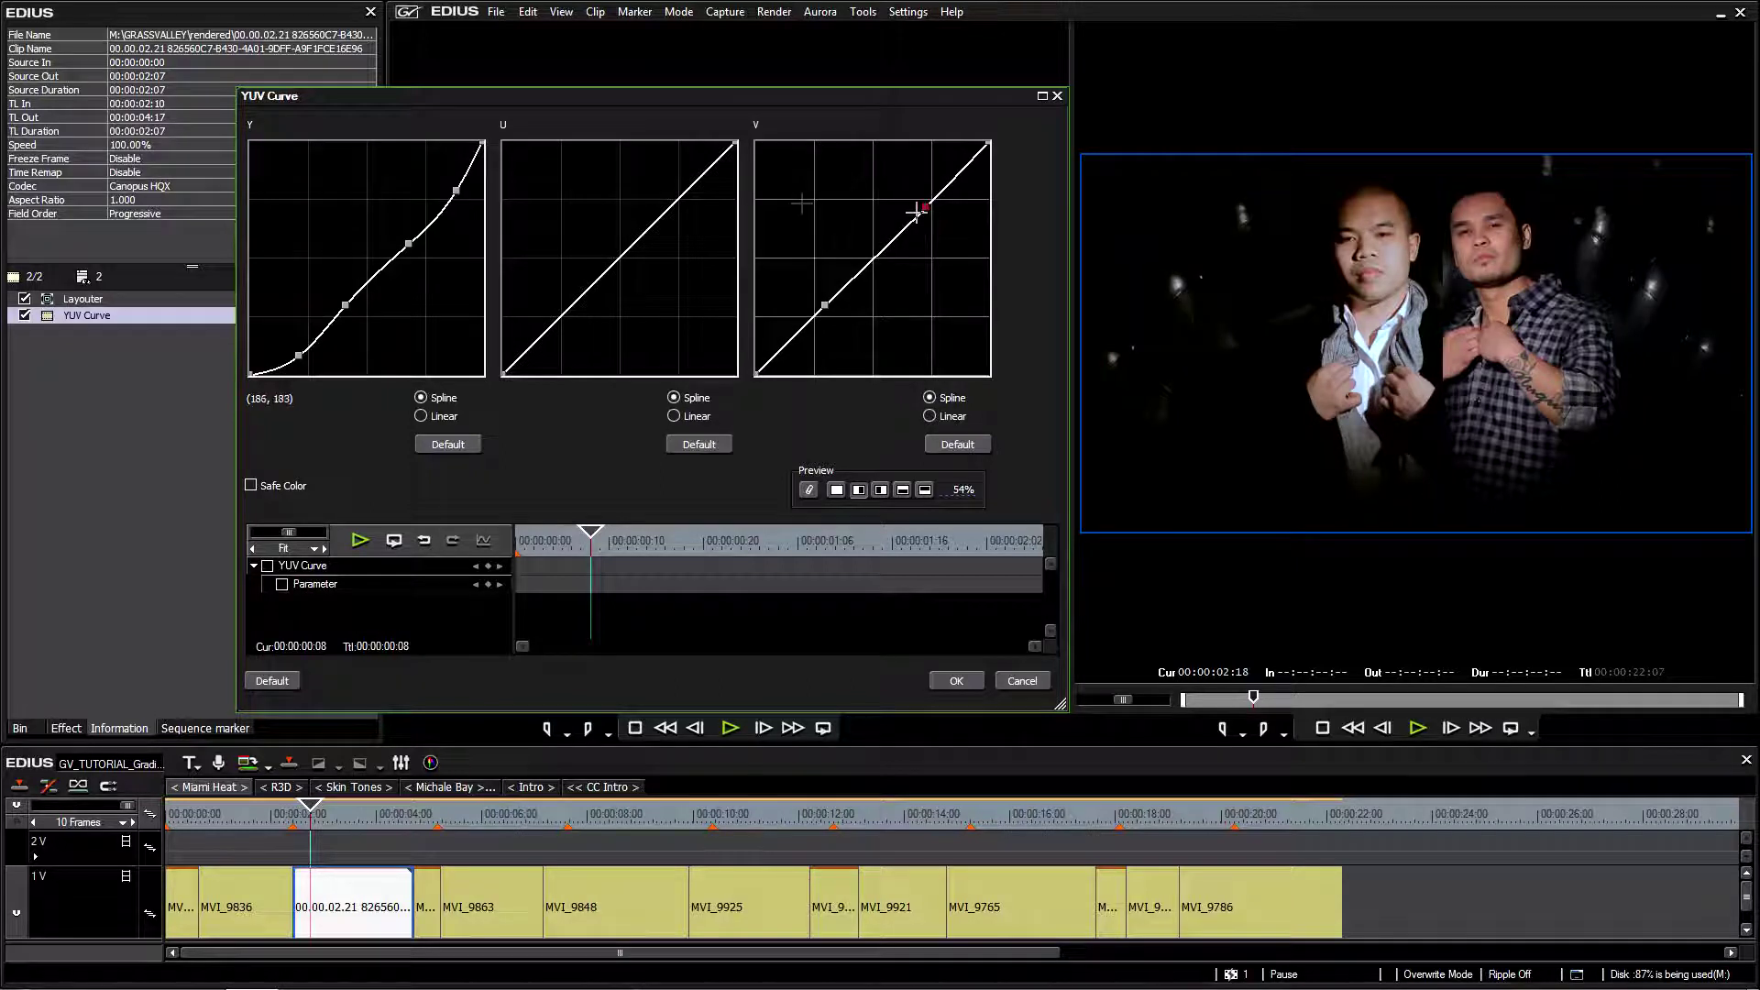
left_click_drag(678, 201, 676, 197)
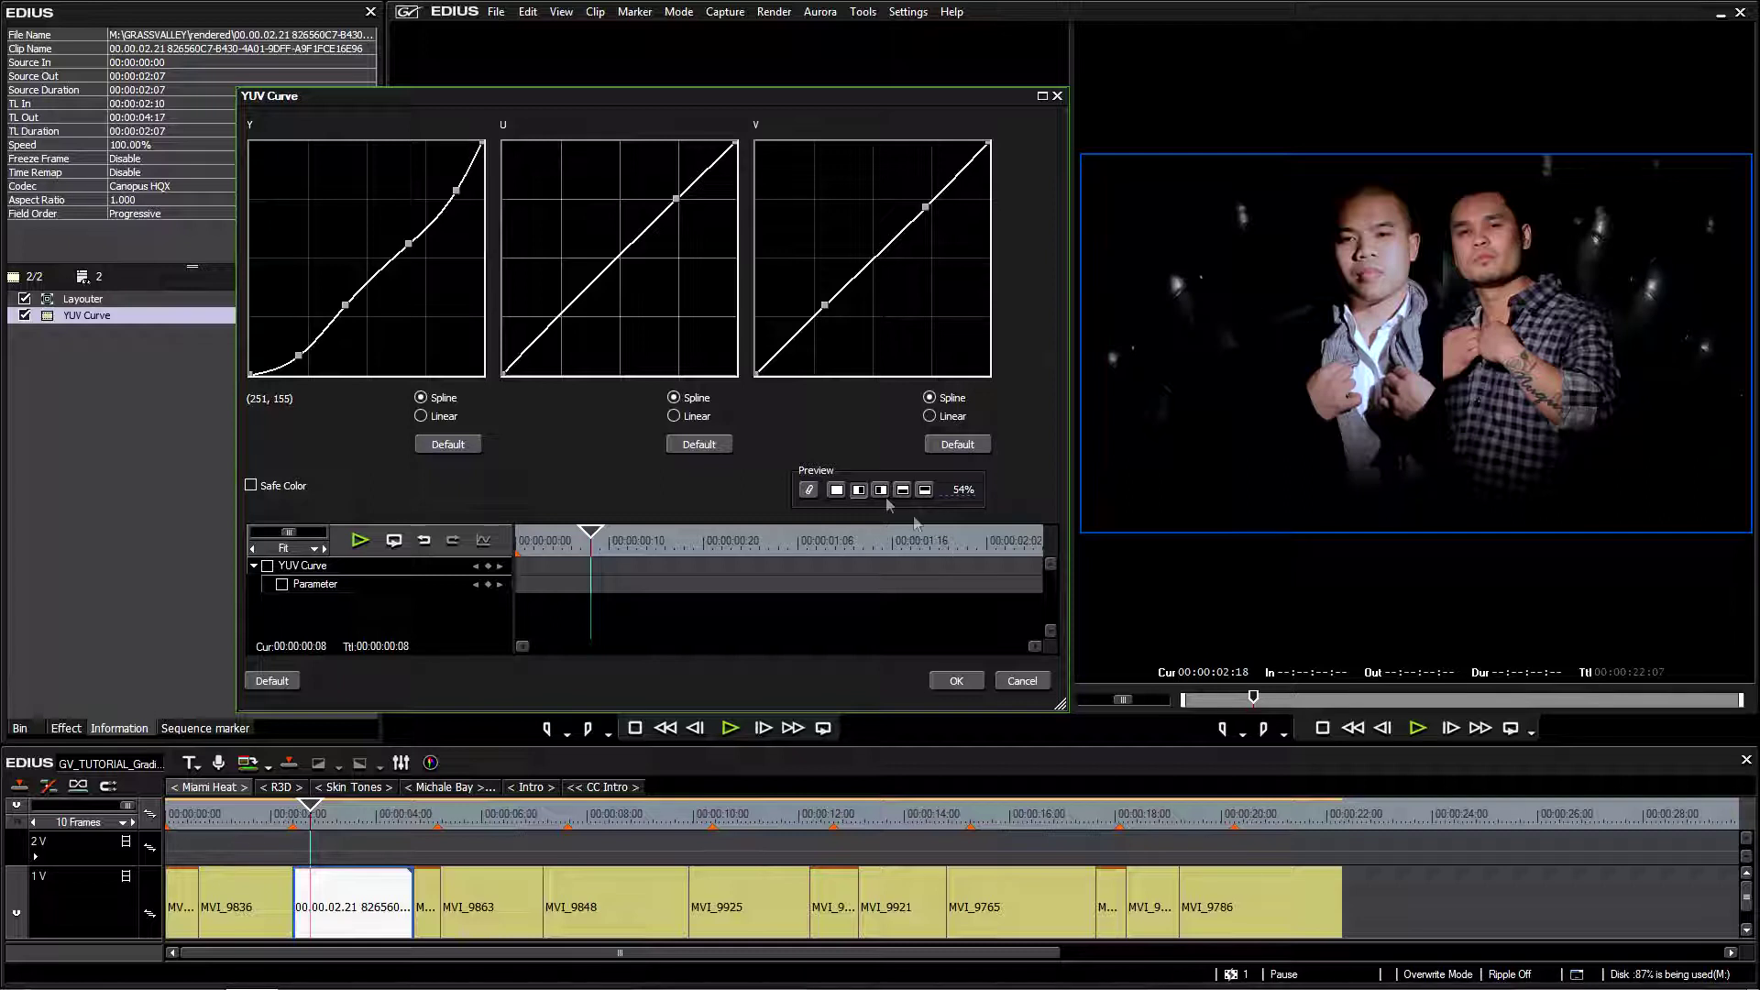
left_click(702, 447)
left_click(970, 446)
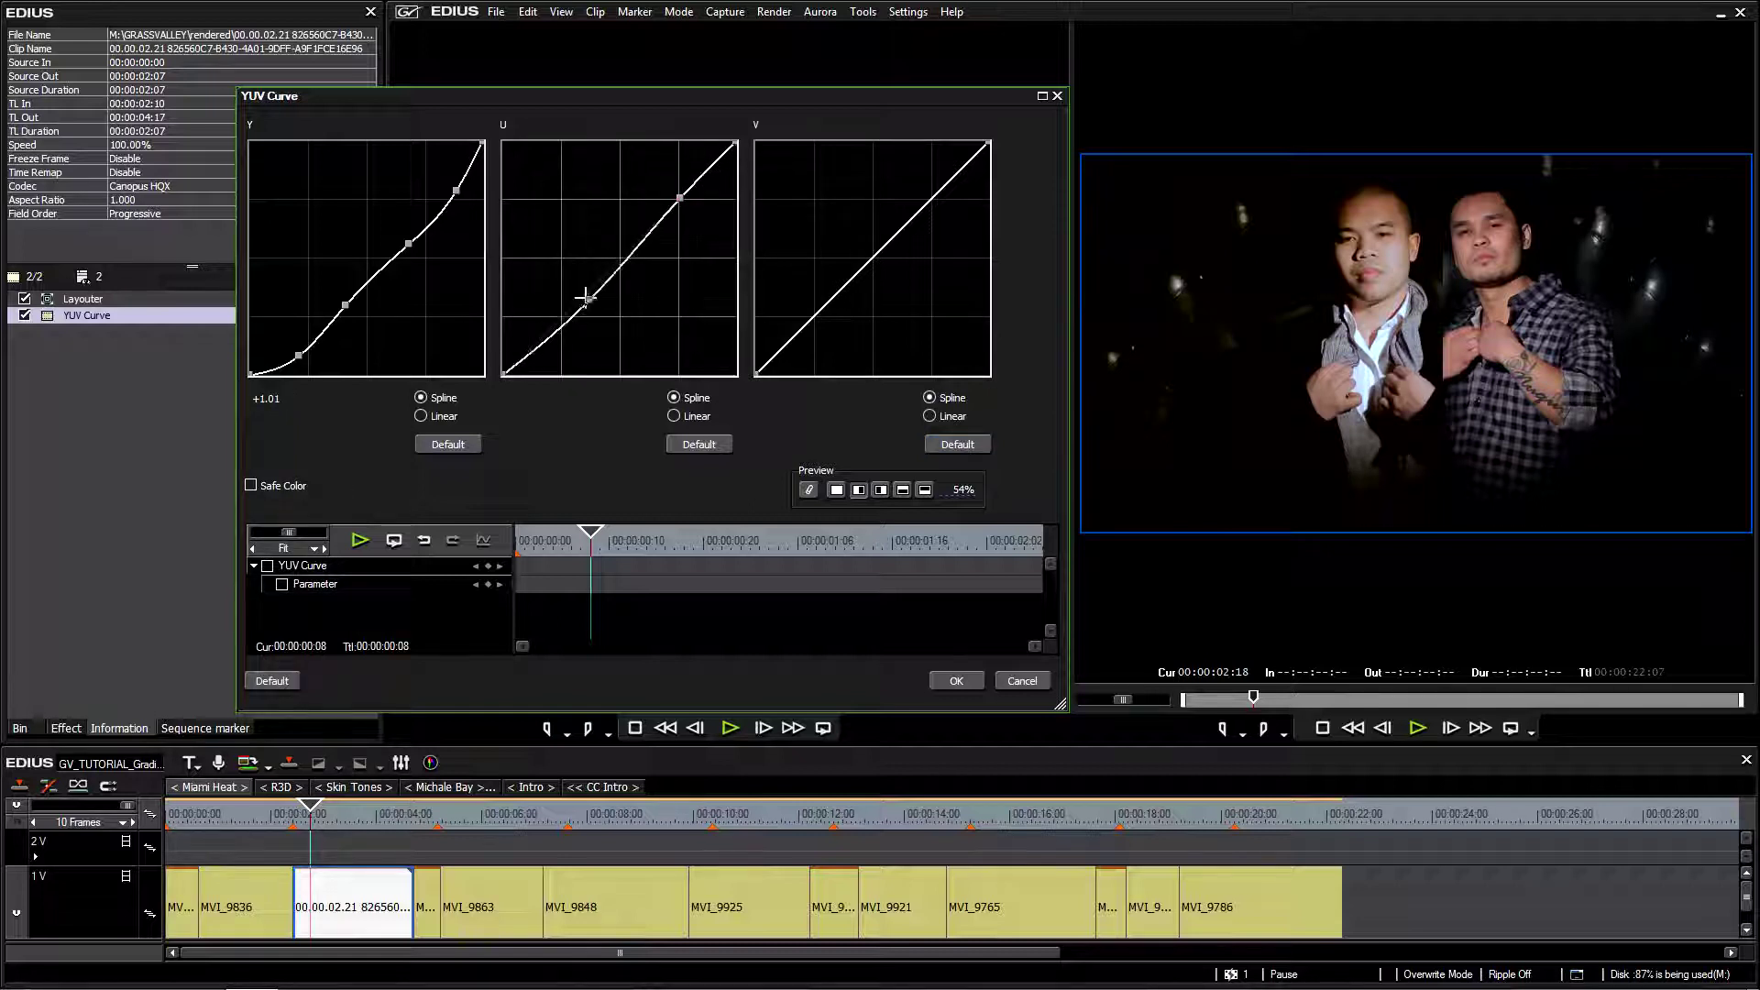
- Try strongly raising the U curve and lowering the V curve for a blue tint, and reset both to default
left_click_drag(680, 212, 928, 263)
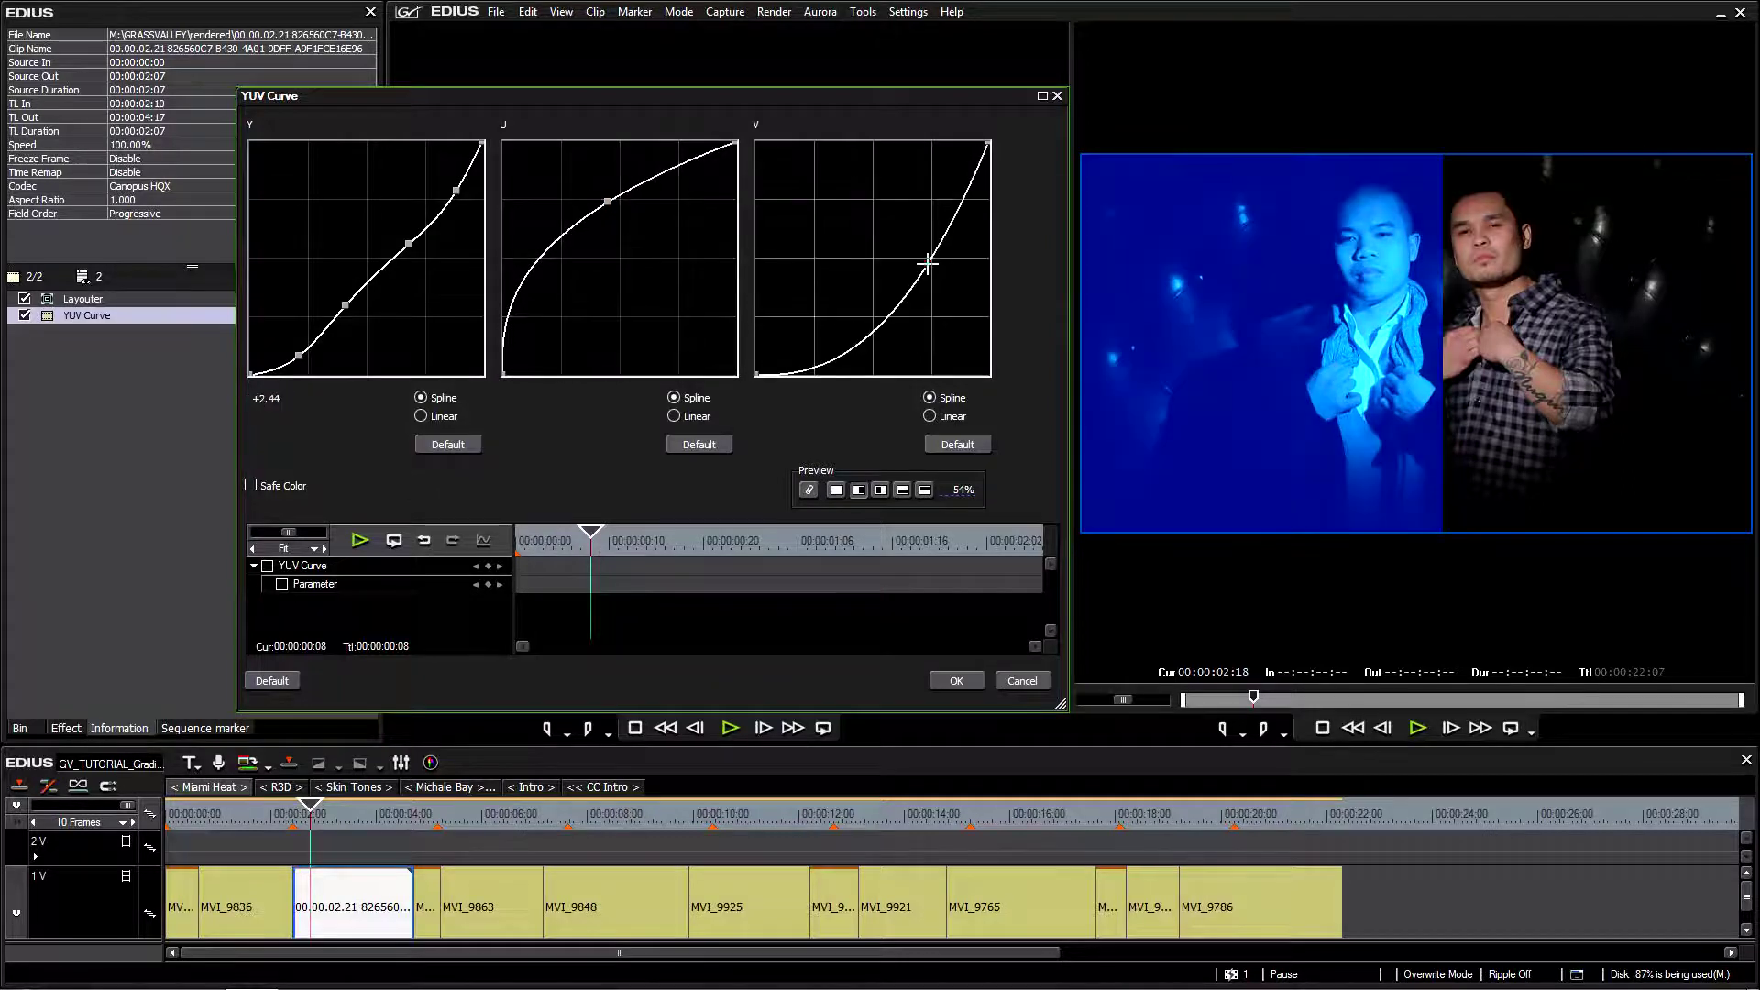
left_click(698, 443)
left_click(974, 447)
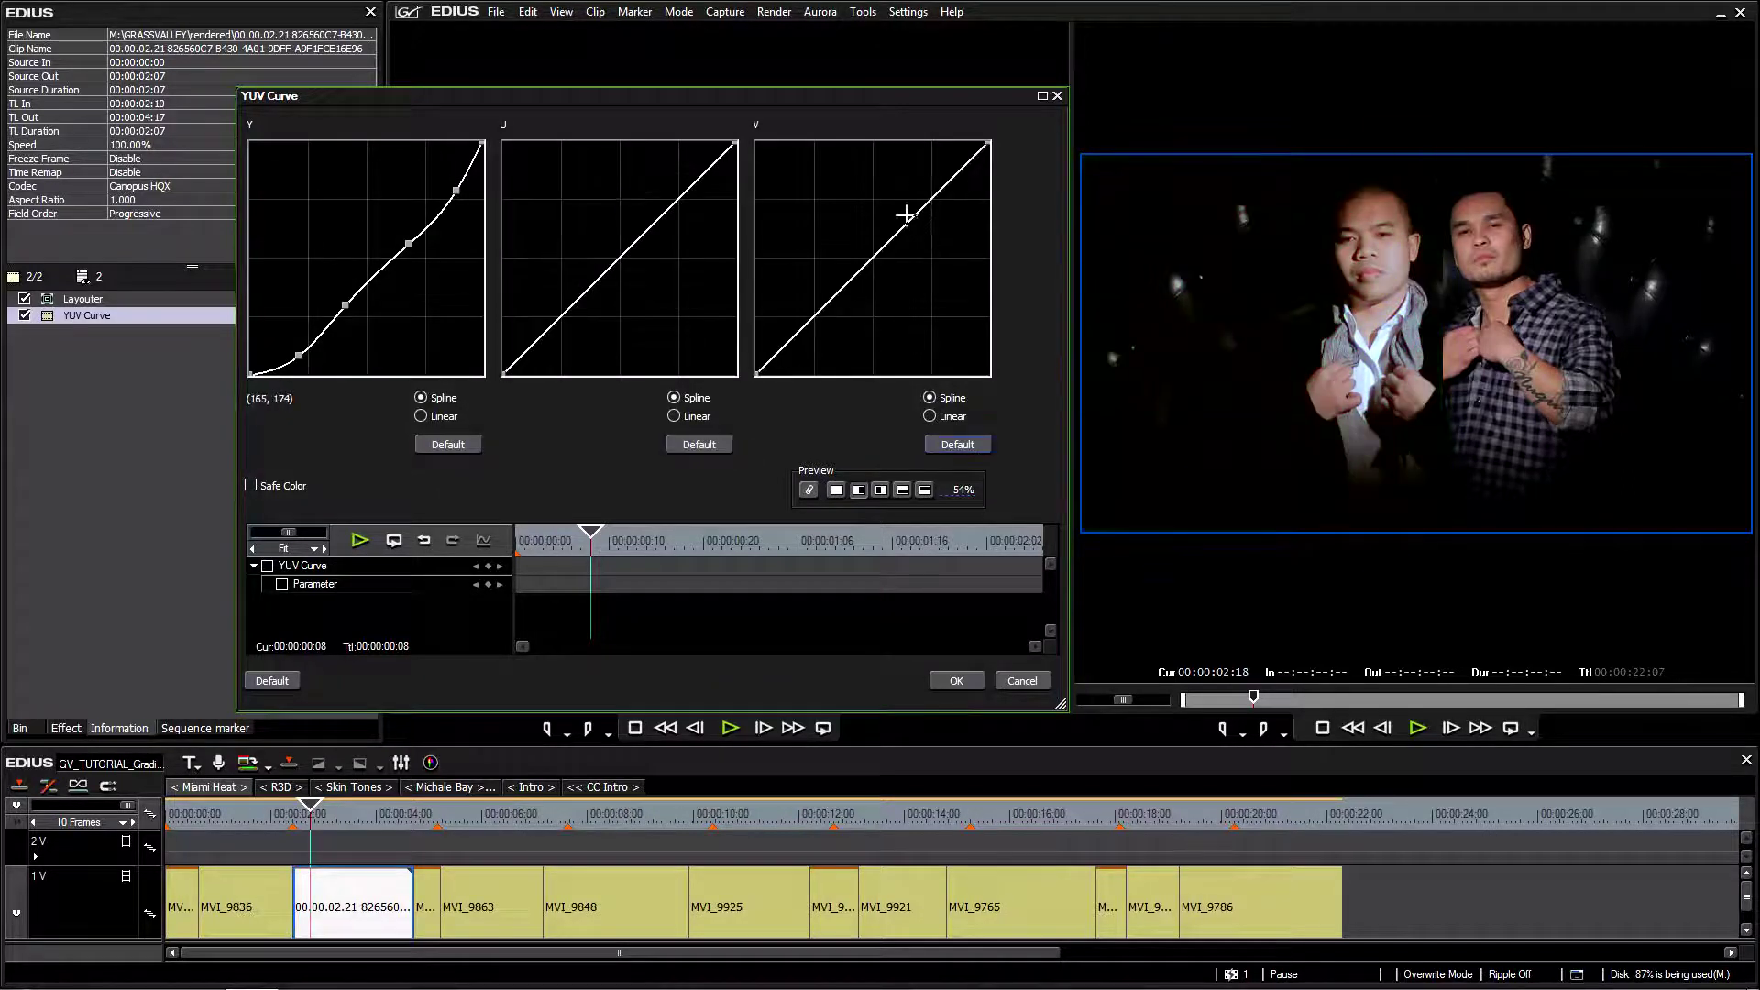
- Add two slight bends to each chroma curve, with lower points at about (62, 53) on U and (68, 73) on V
left_click(907, 221)
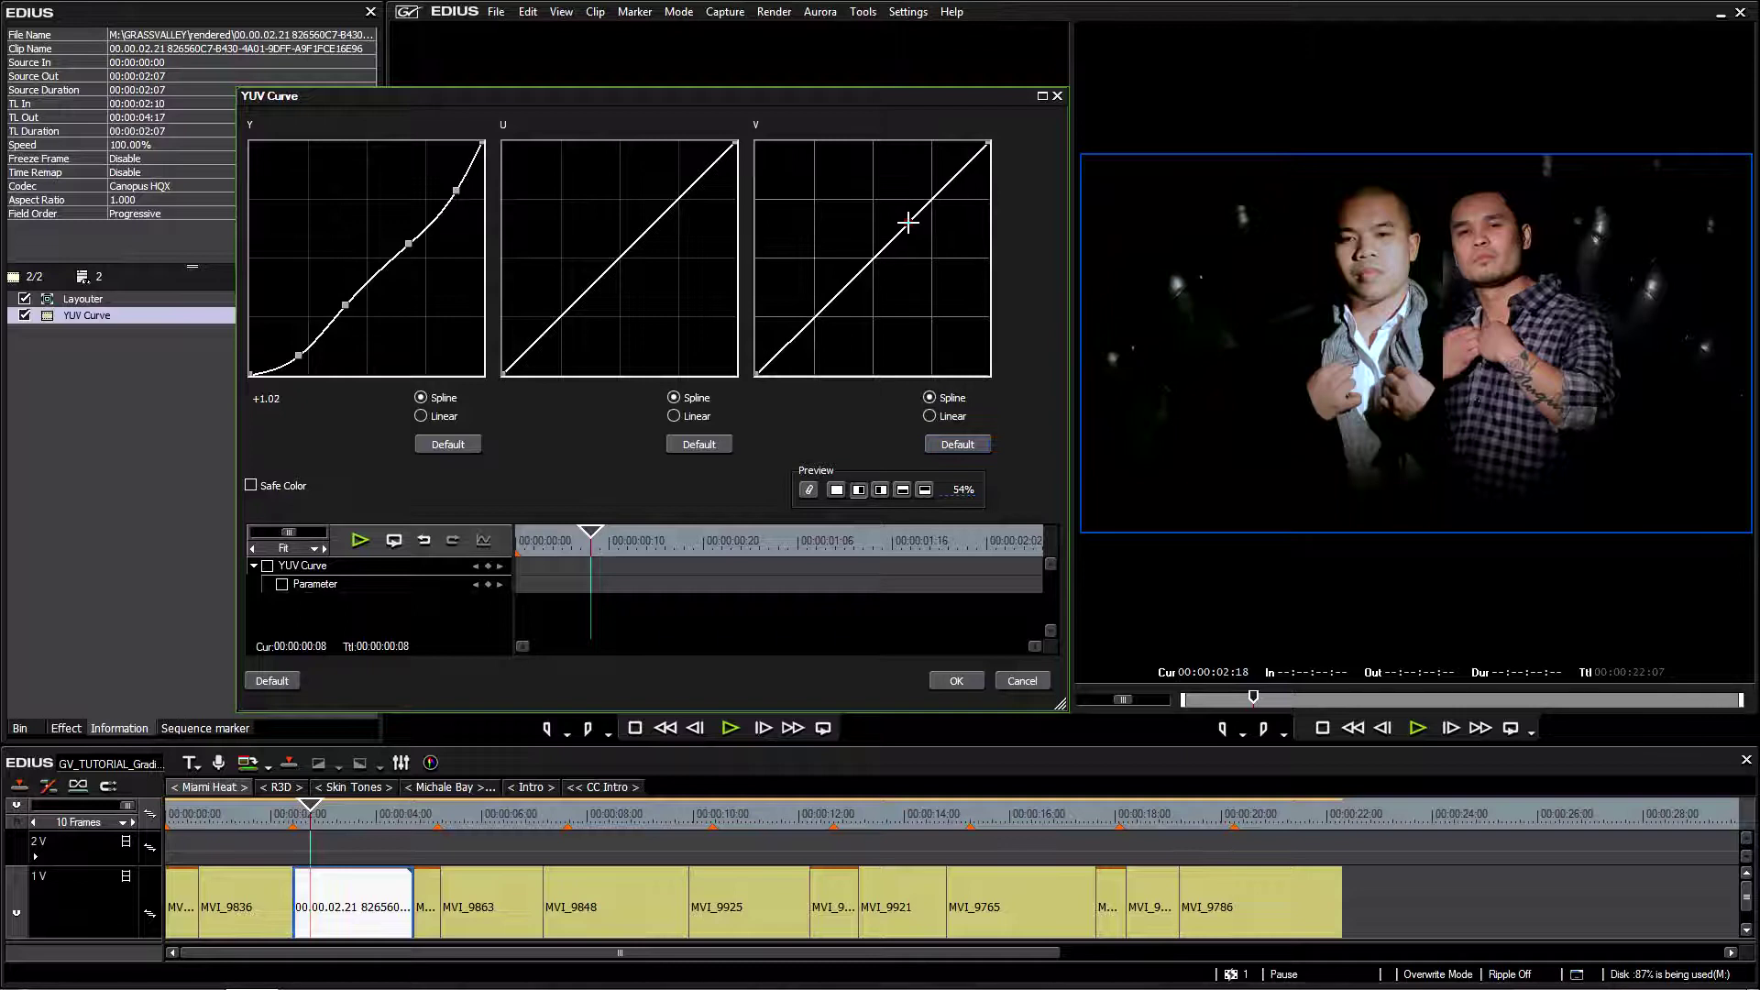
left_click_drag(629, 236, 632, 235)
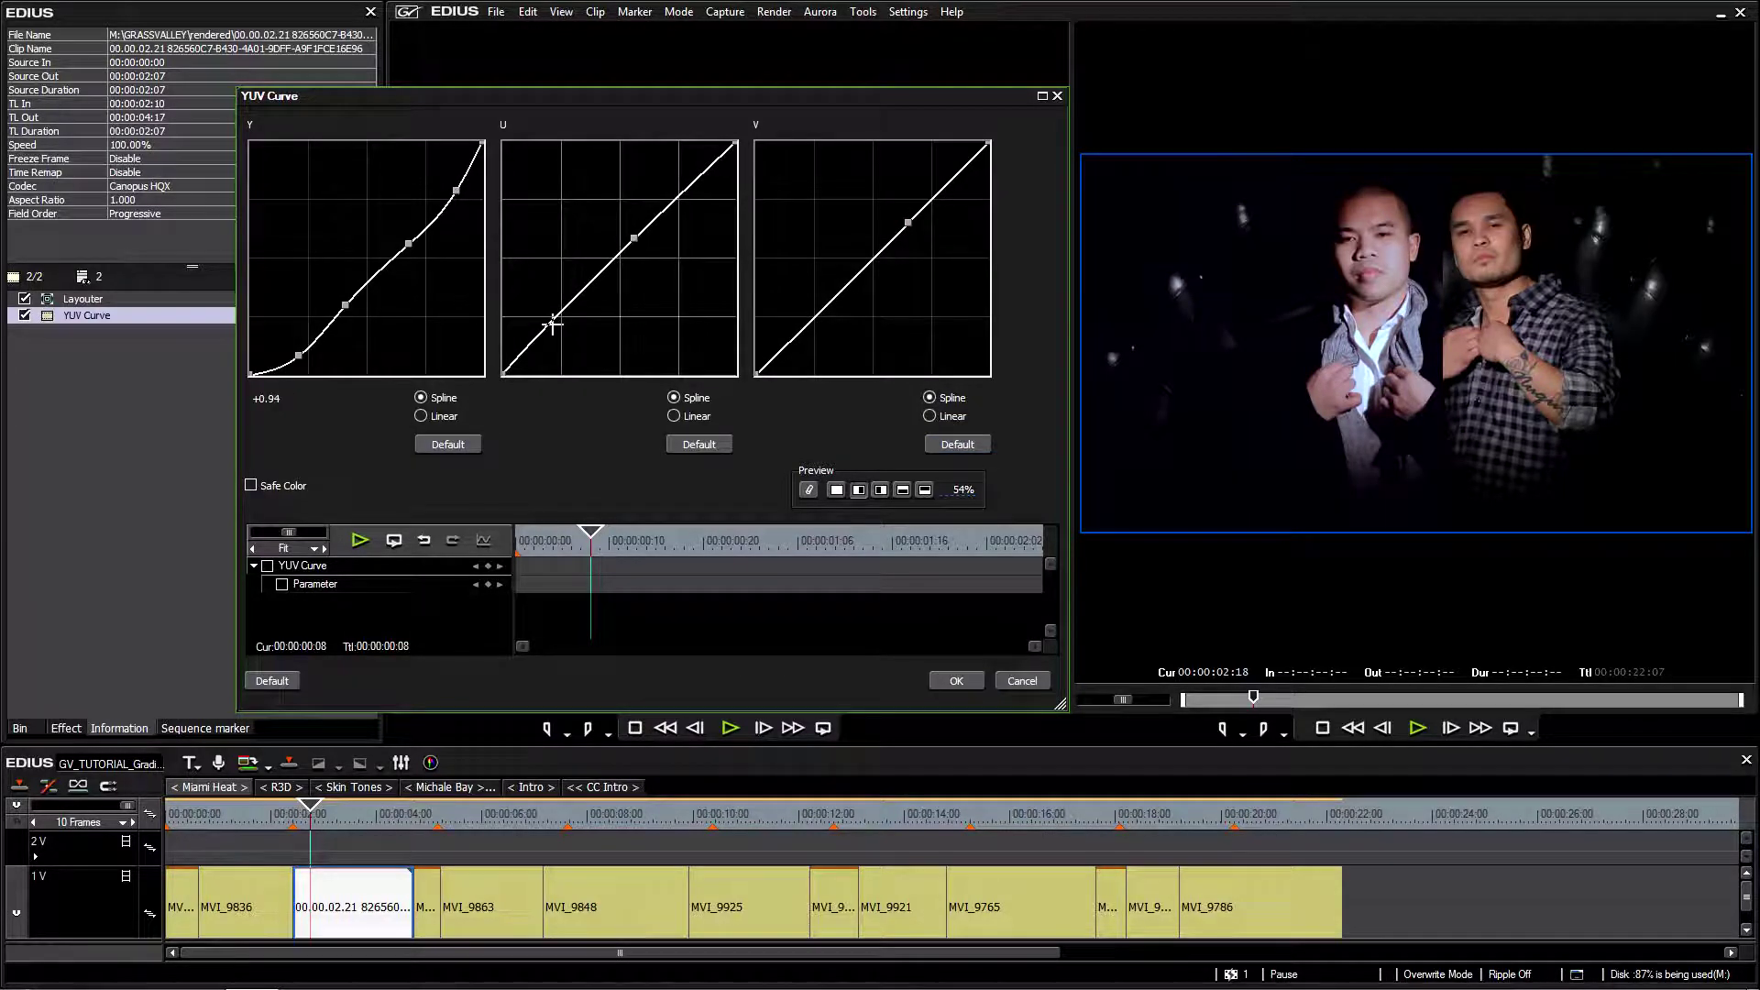
left_click_drag(556, 321, 559, 326)
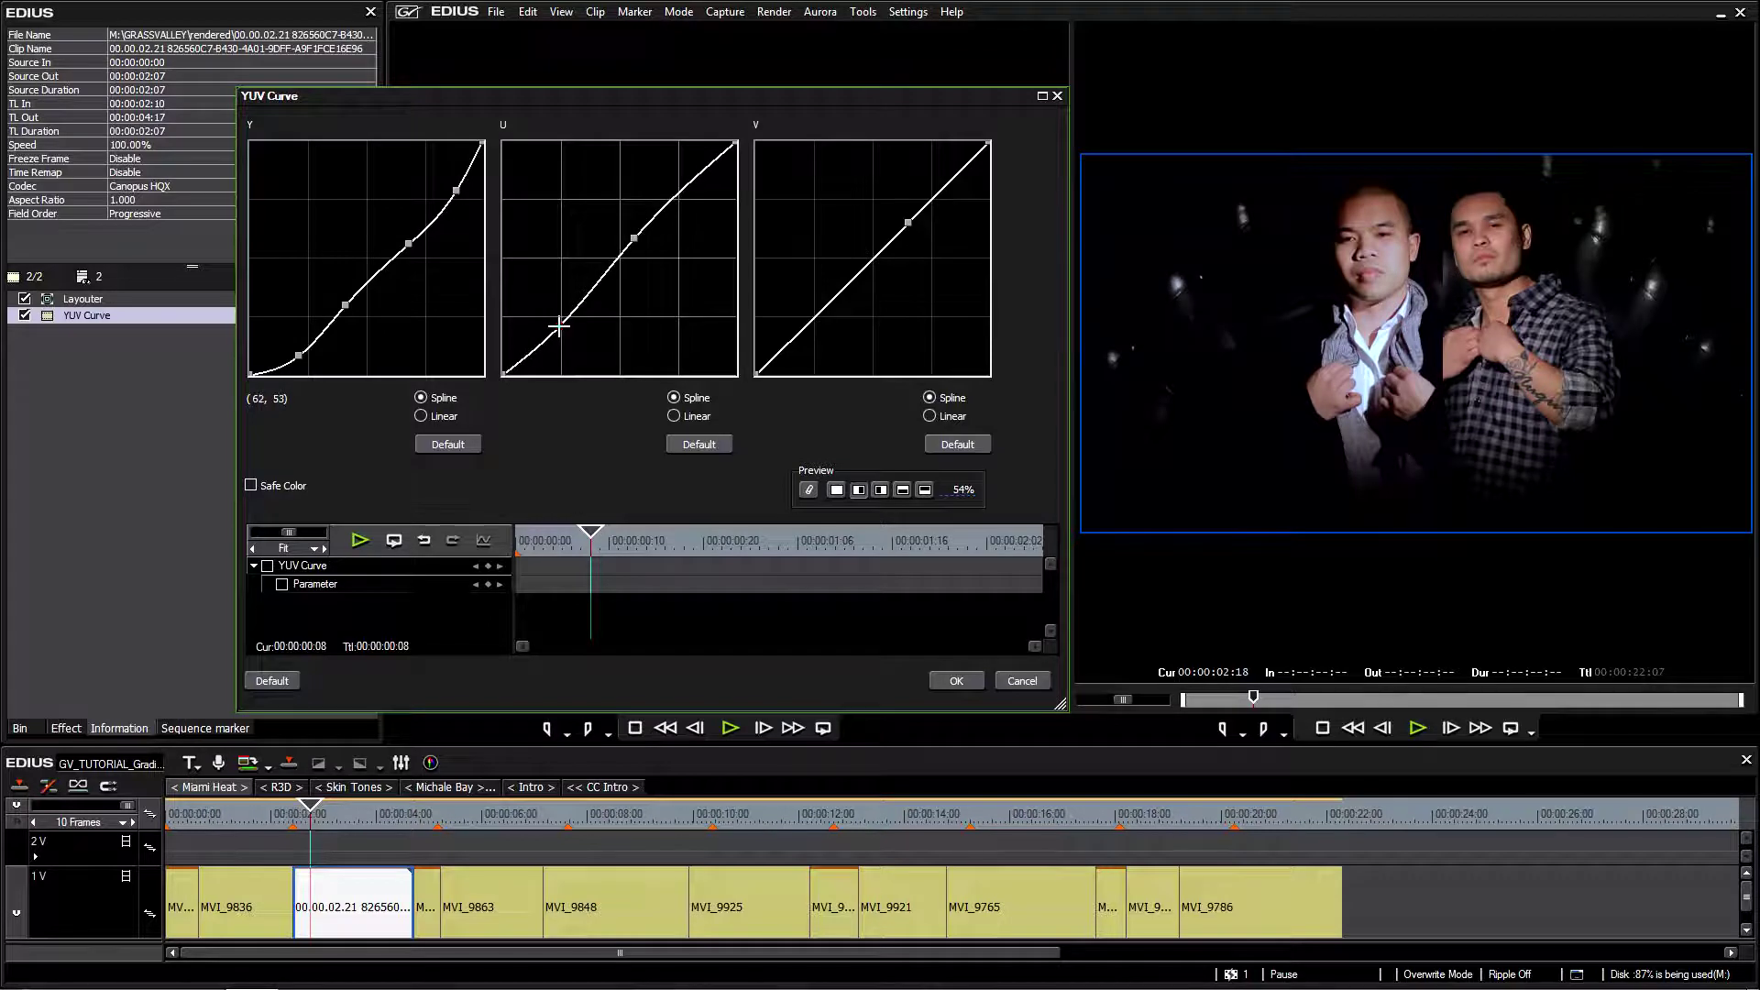
left_click(909, 222)
left_click(818, 309)
left_click_drag(817, 310, 817, 306)
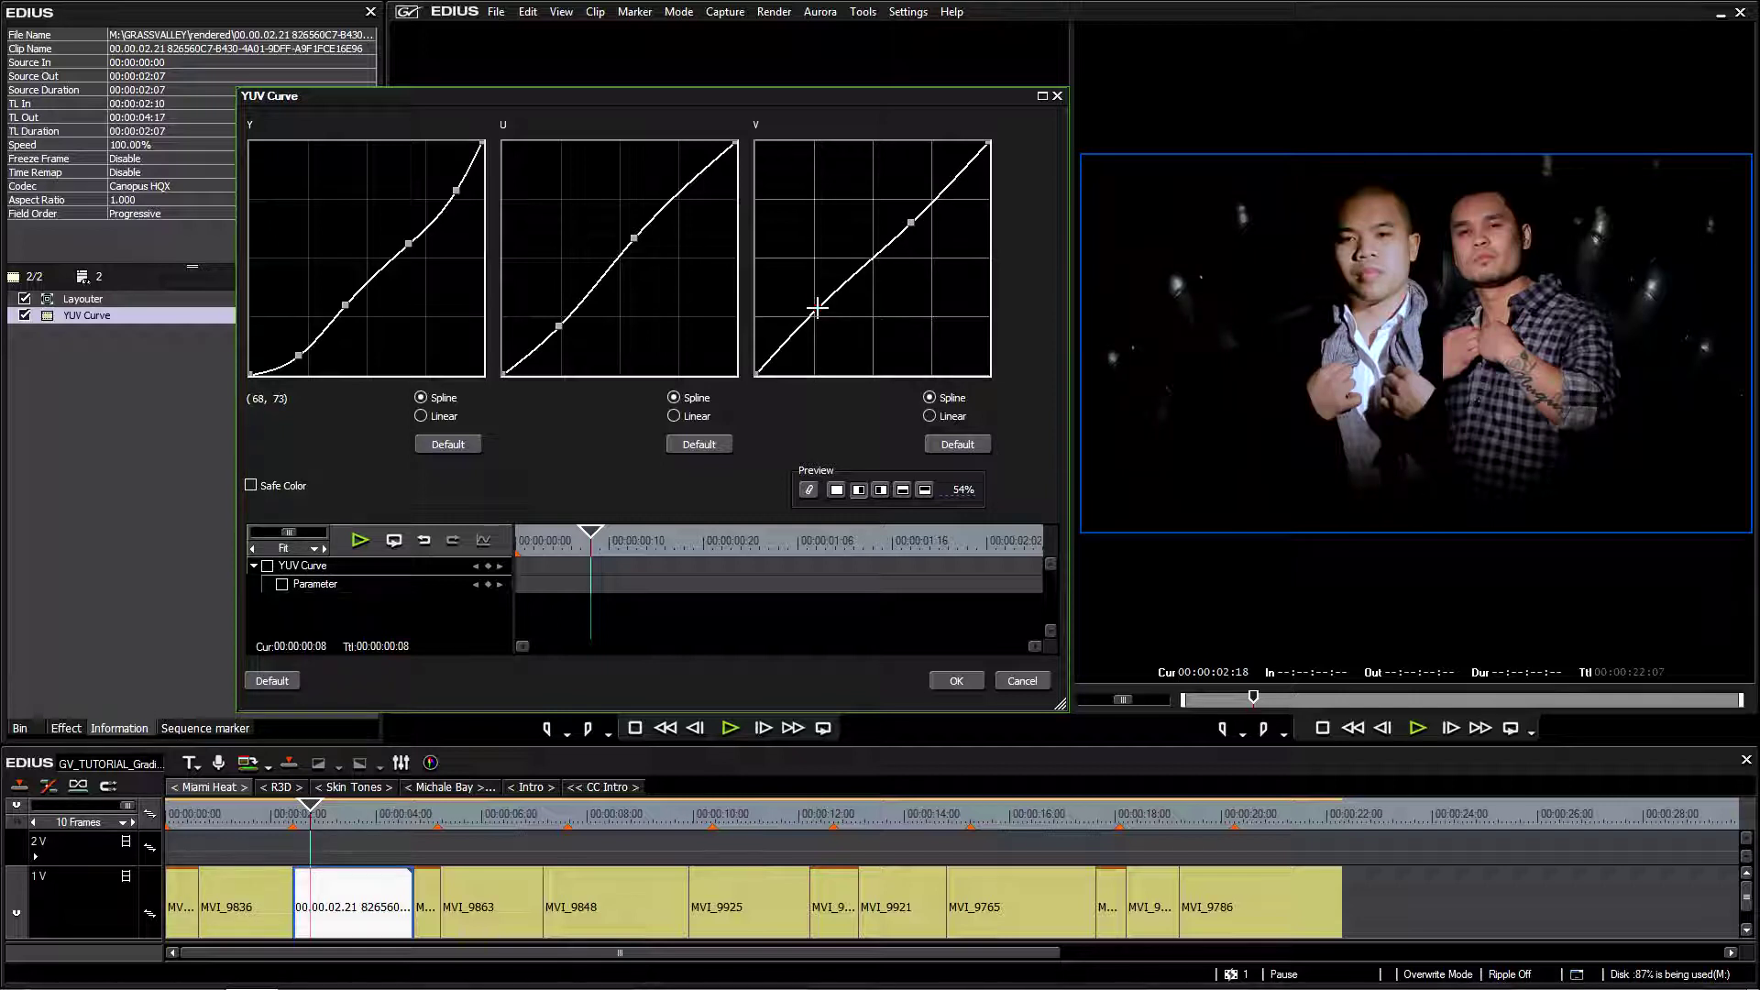
left_click_drag(909, 223, 910, 226)
- Nudge the V curve's lower point slightly closer to the diagonal and accept the YUV Curve filter
mouse_move(970, 497)
left_mouse_down()
mouse_move(1002, 261)
mouse_move(971, 491)
left_mouse_up()
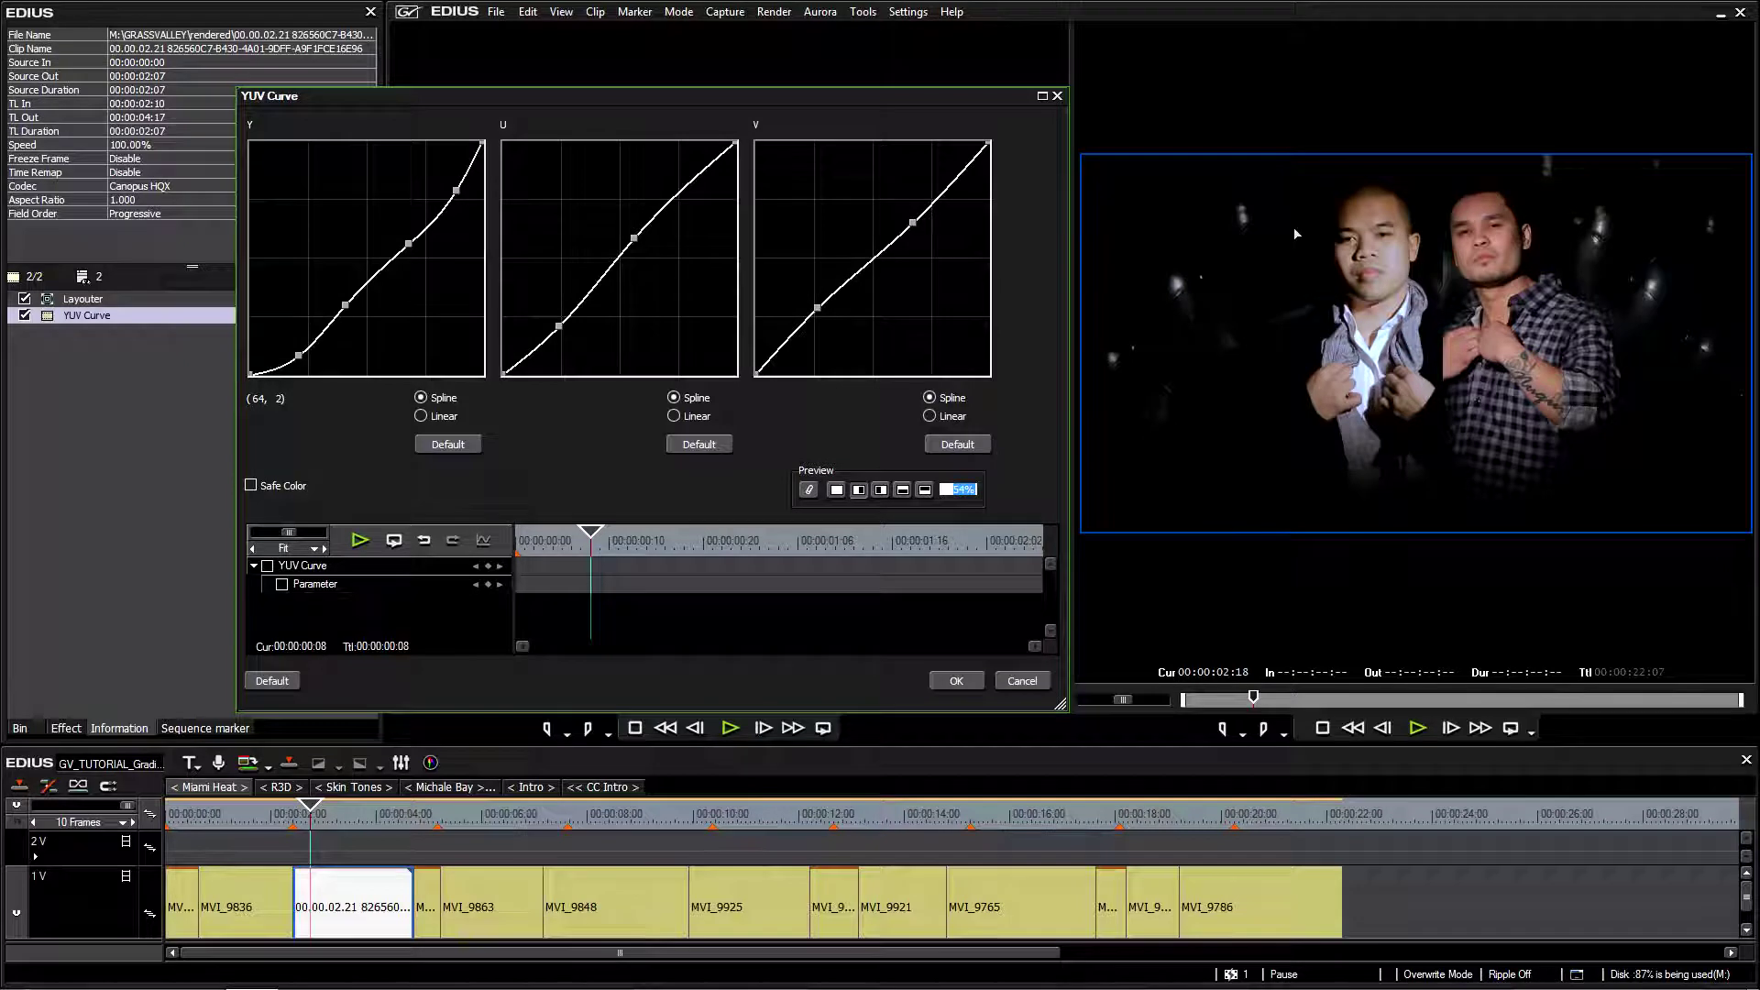
left_click(817, 309)
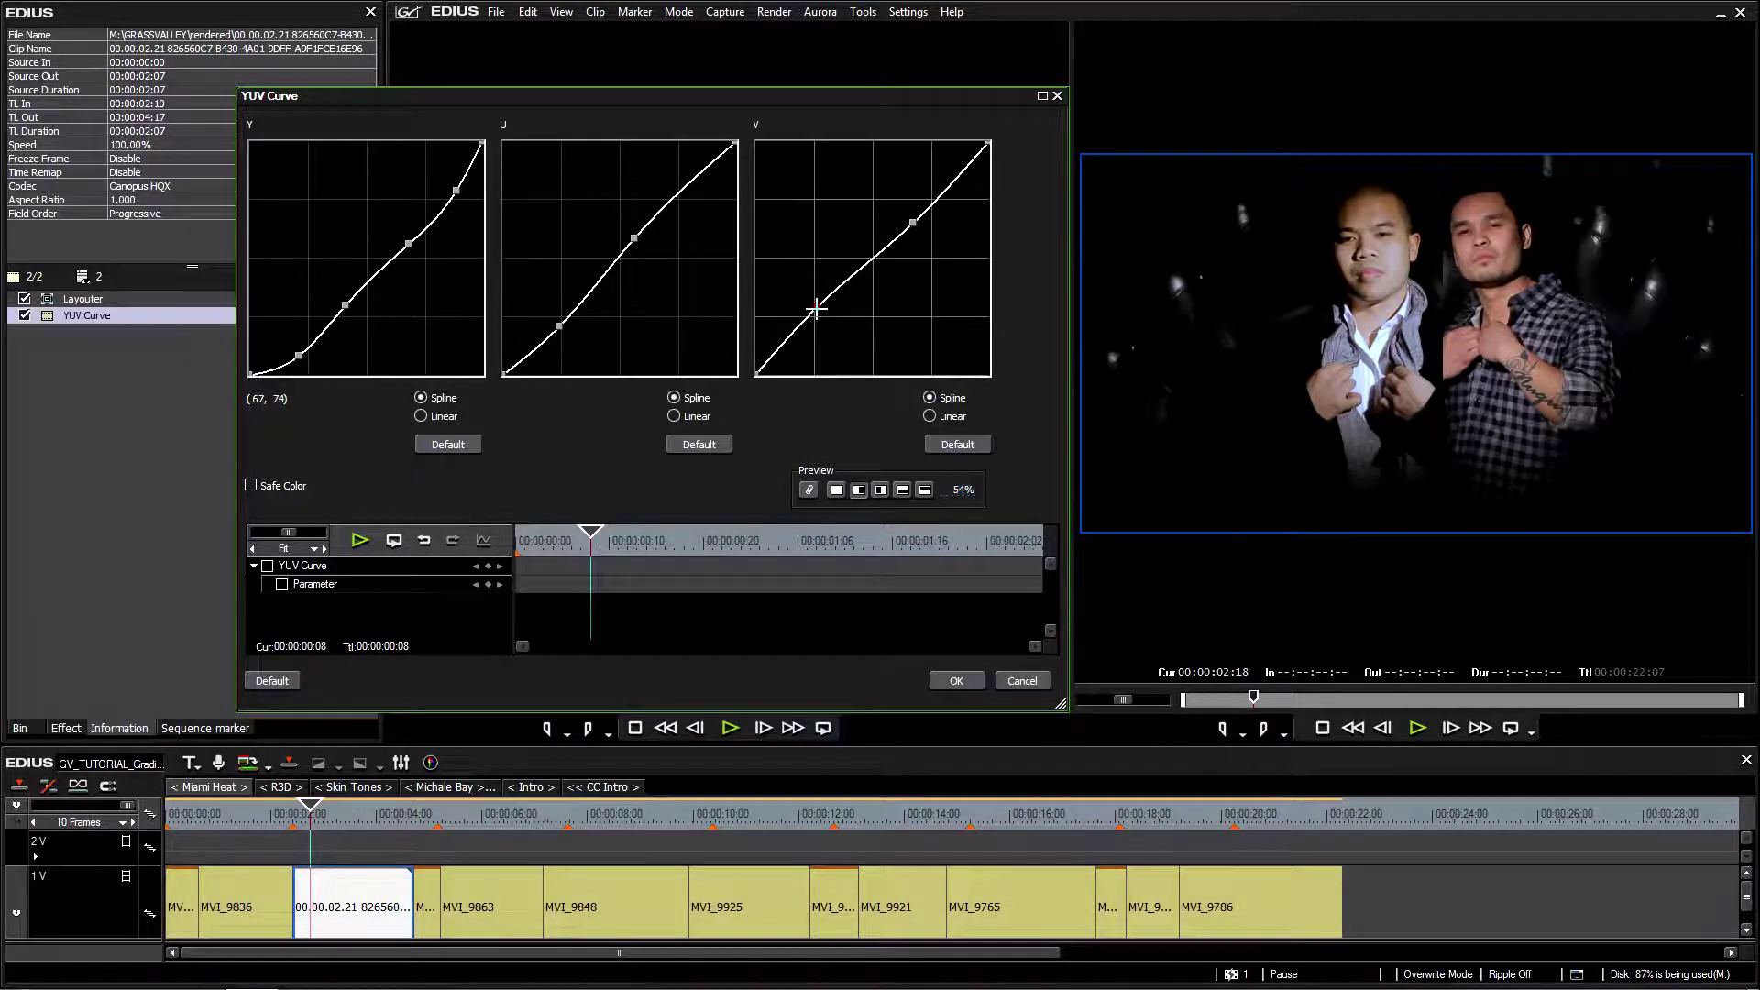
left_click_drag(816, 310, 818, 311)
left_click(956, 680)
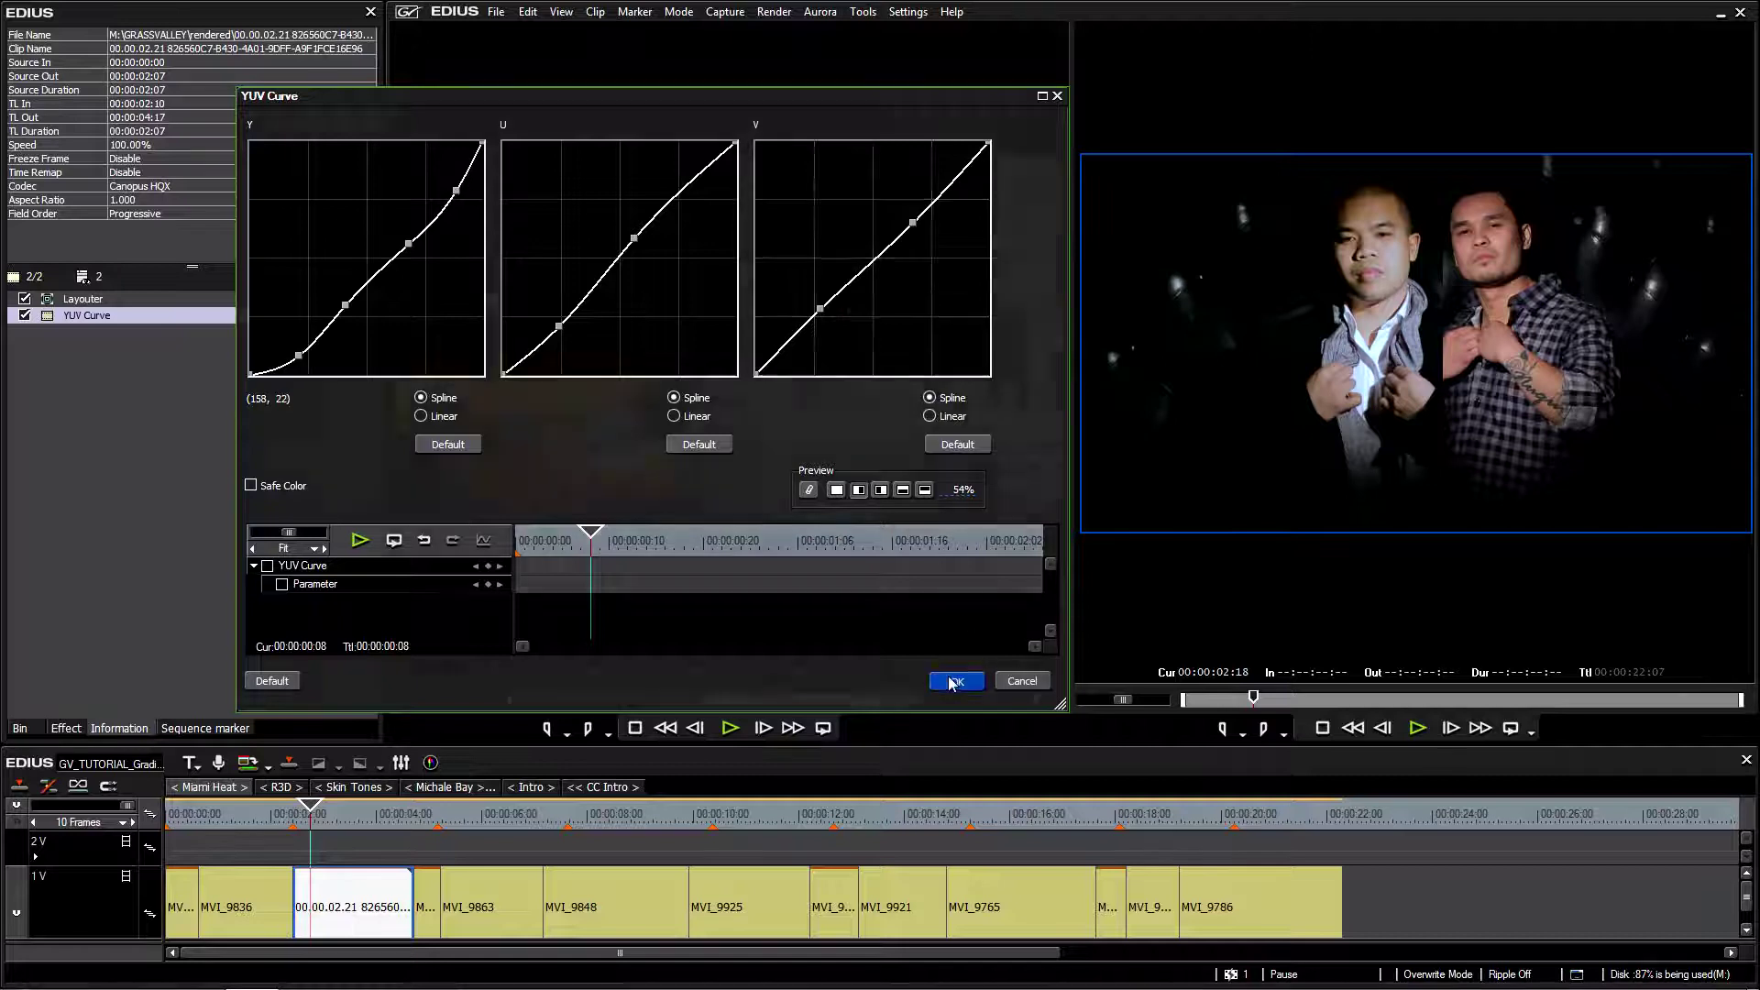
- View MVI_9765 for comparison, show the effects list, and return to and select the corrected clip after MVI_9836
left_click_drag(312, 814, 1071, 821)
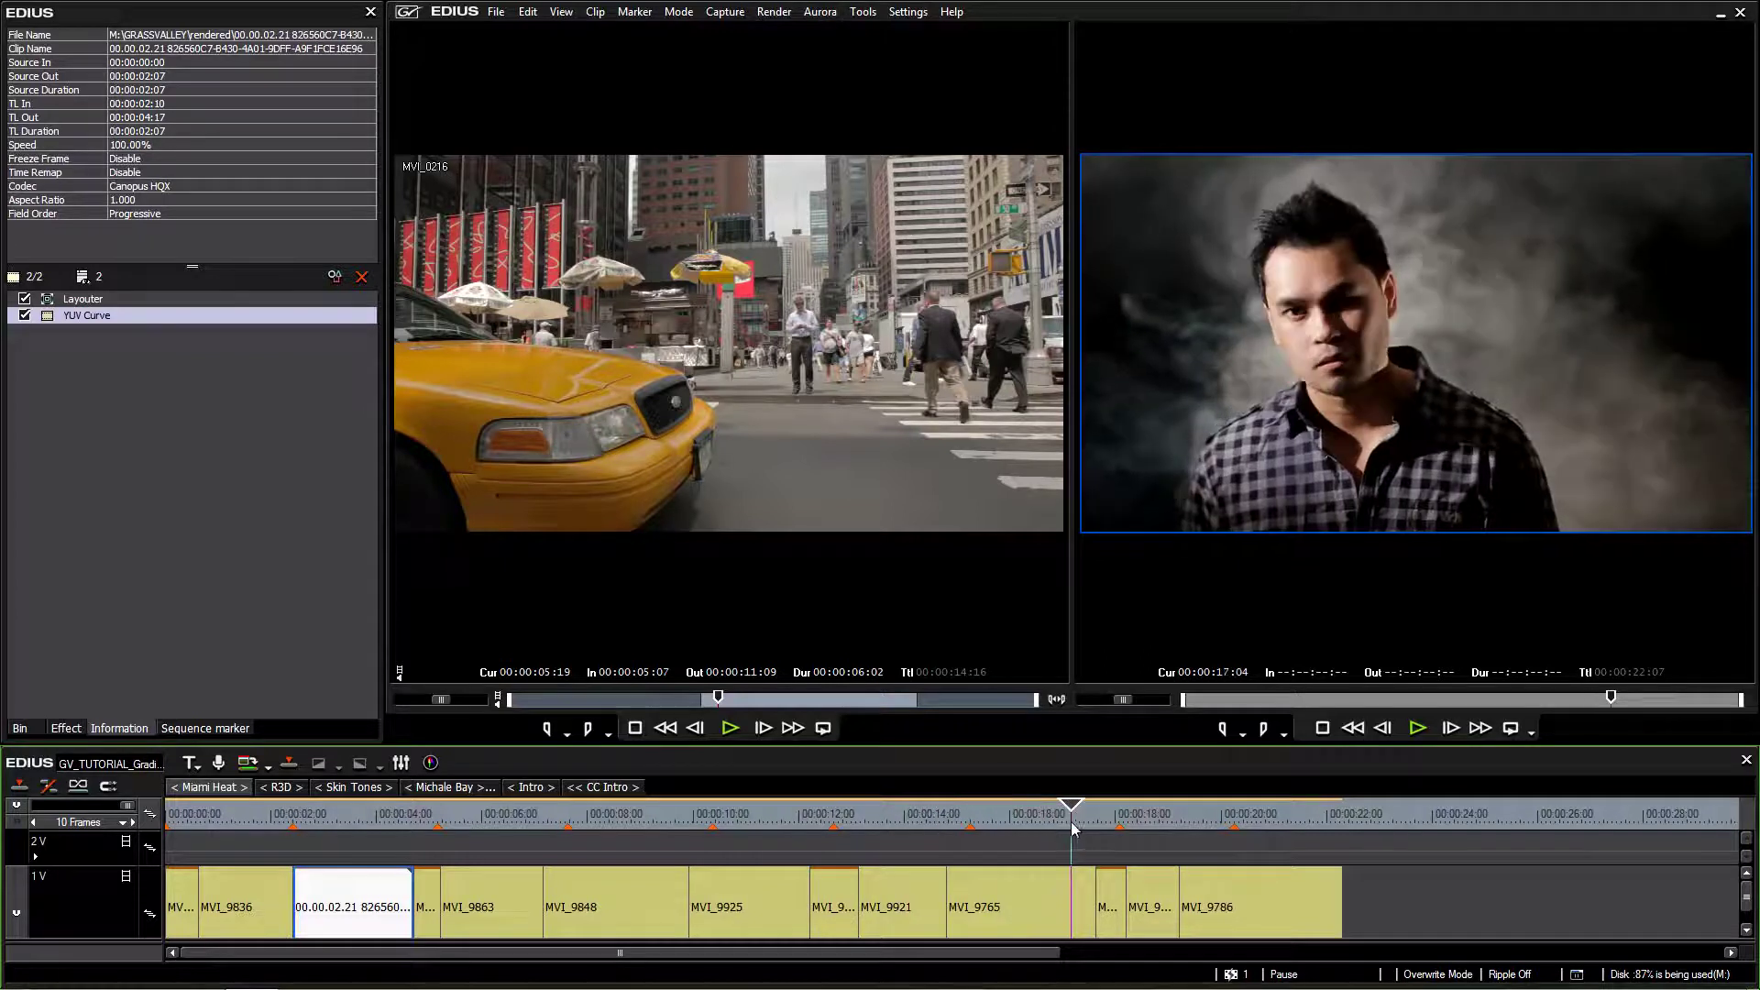
left_click(1082, 889)
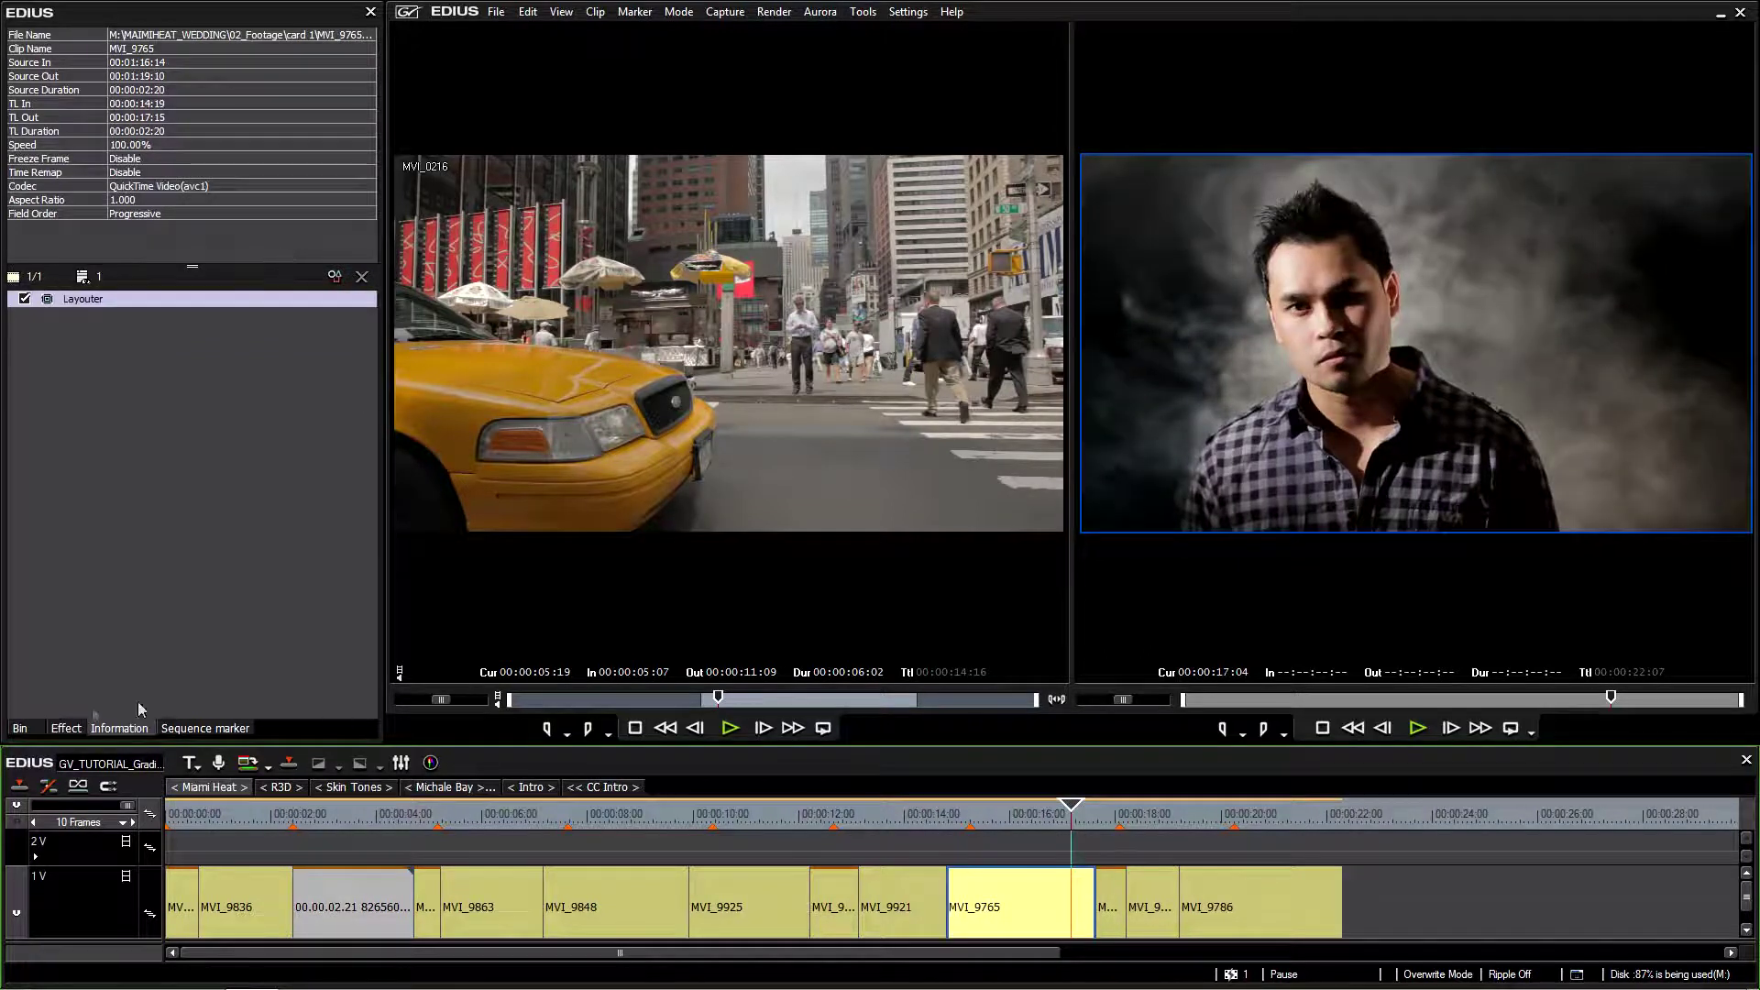
left_click(66, 727)
left_click_drag(1026, 816, 329, 854)
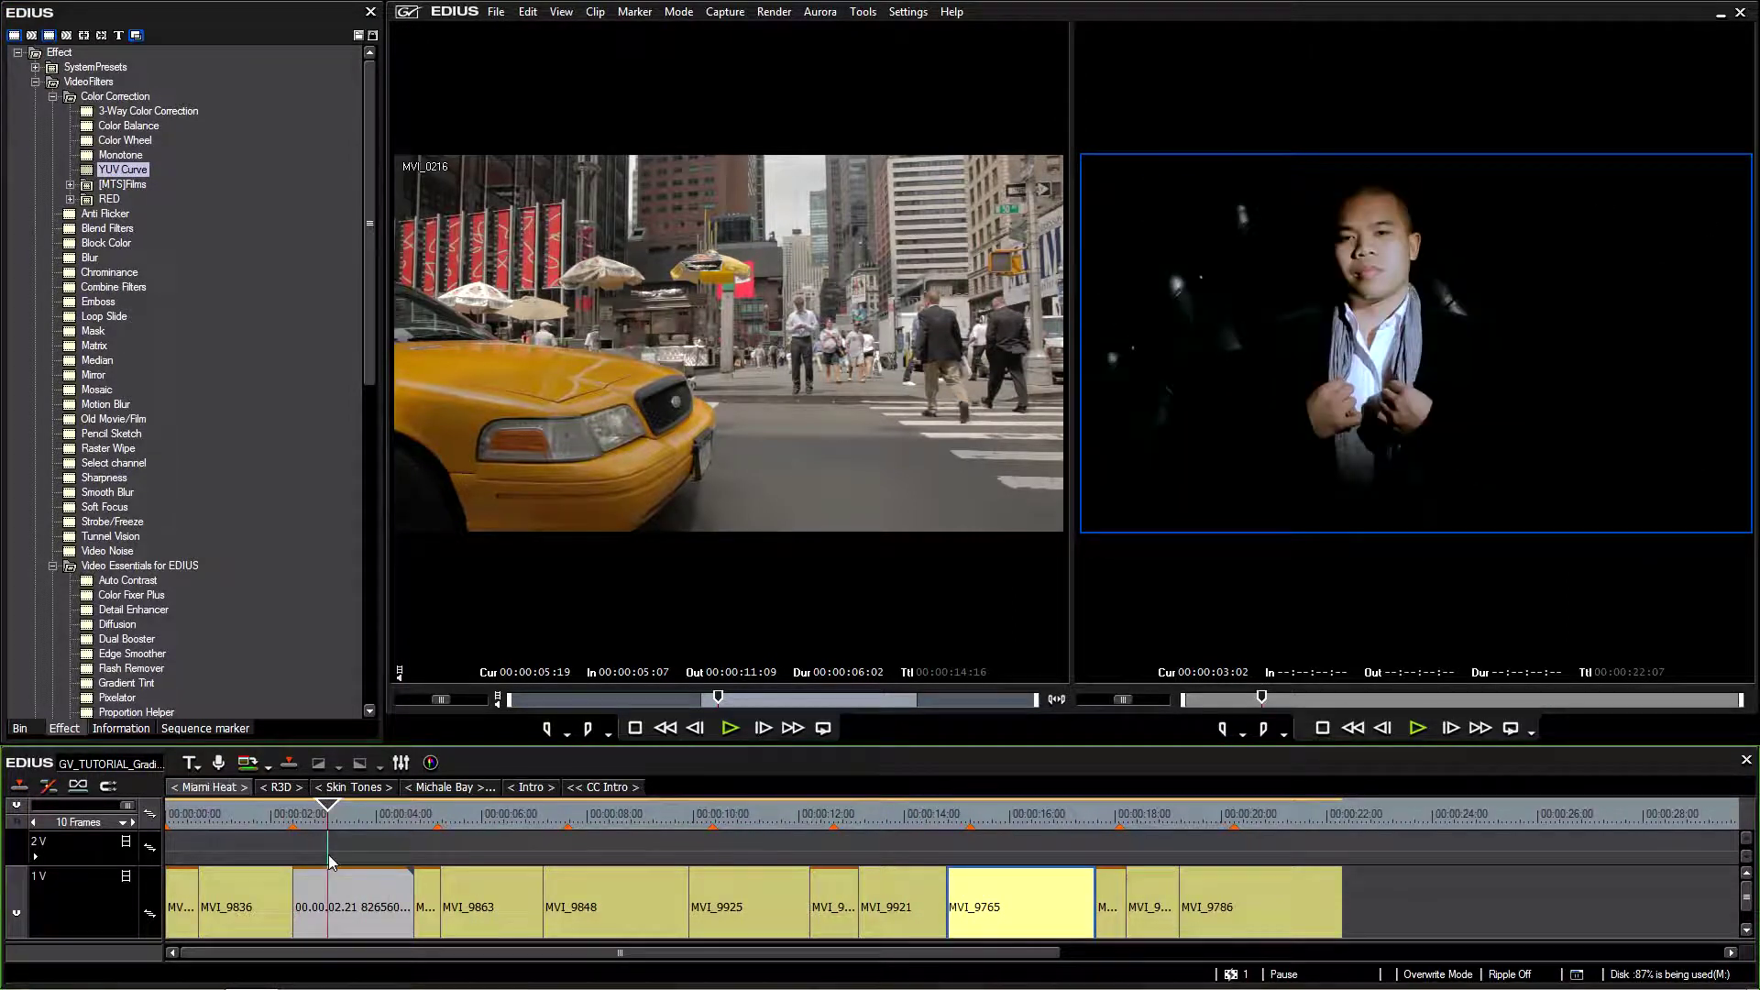
left_click(307, 883)
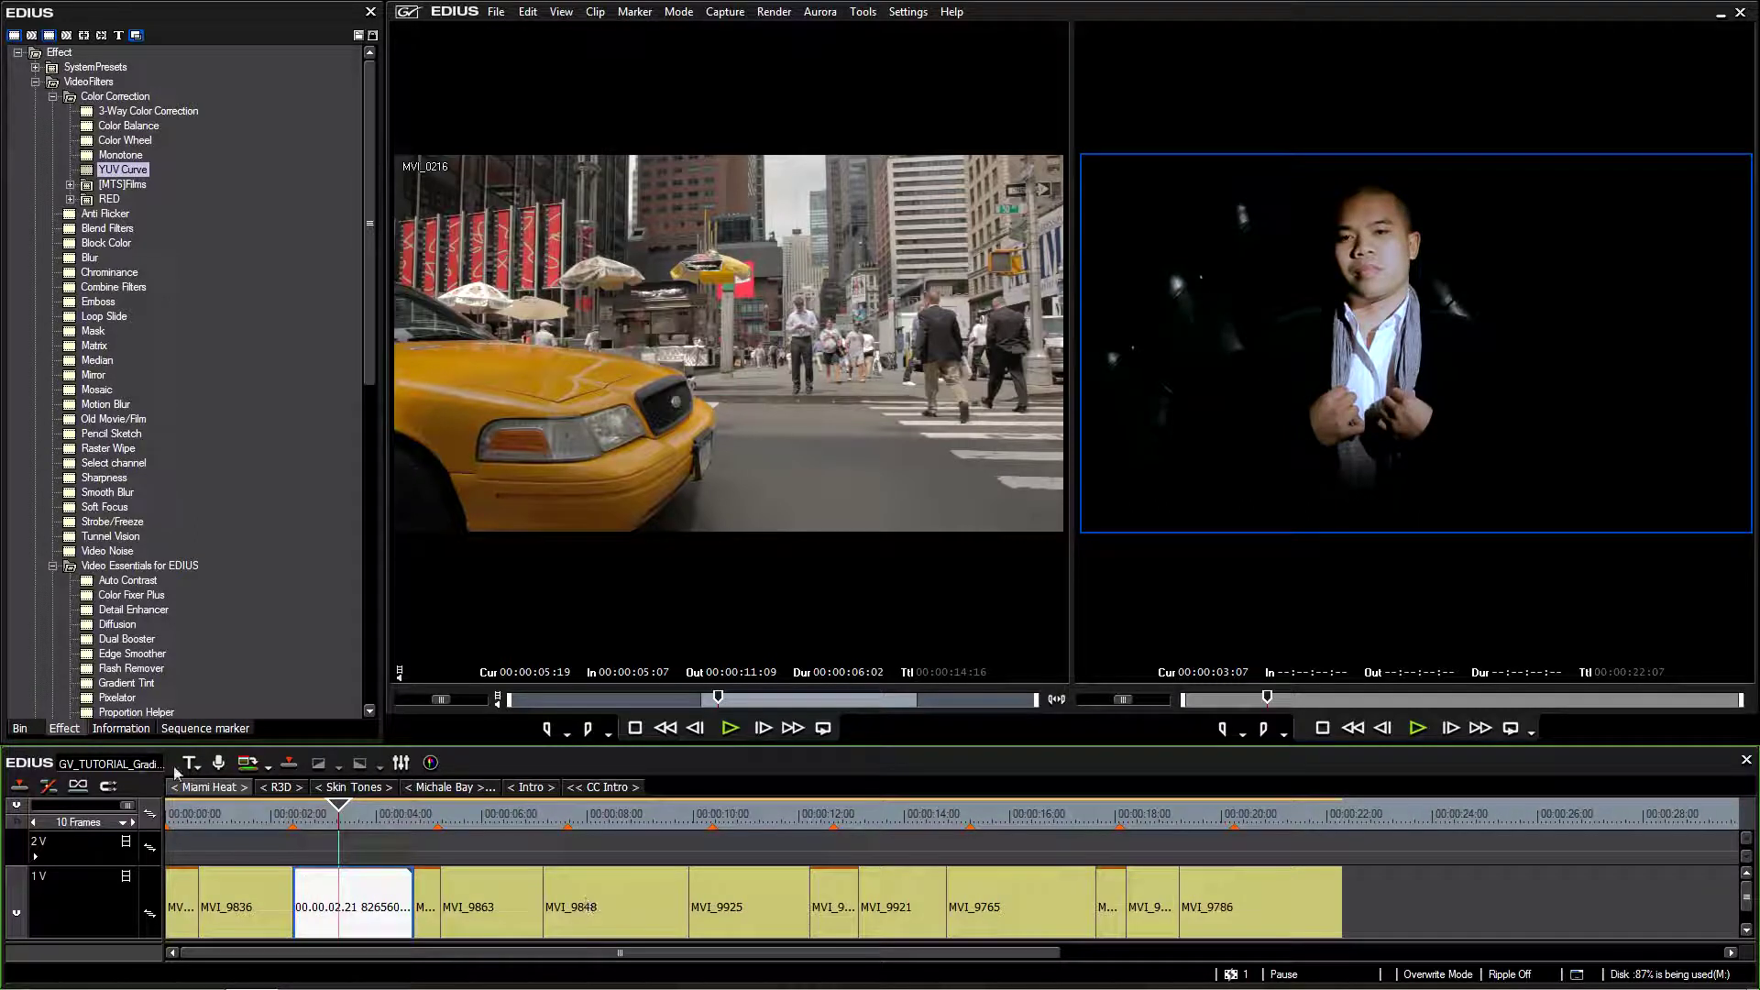
- Reopen the YUV Curve filter on the clip after MVI_9836 and reset its Y curve to default
left_click(139, 729)
double_click(90, 316)
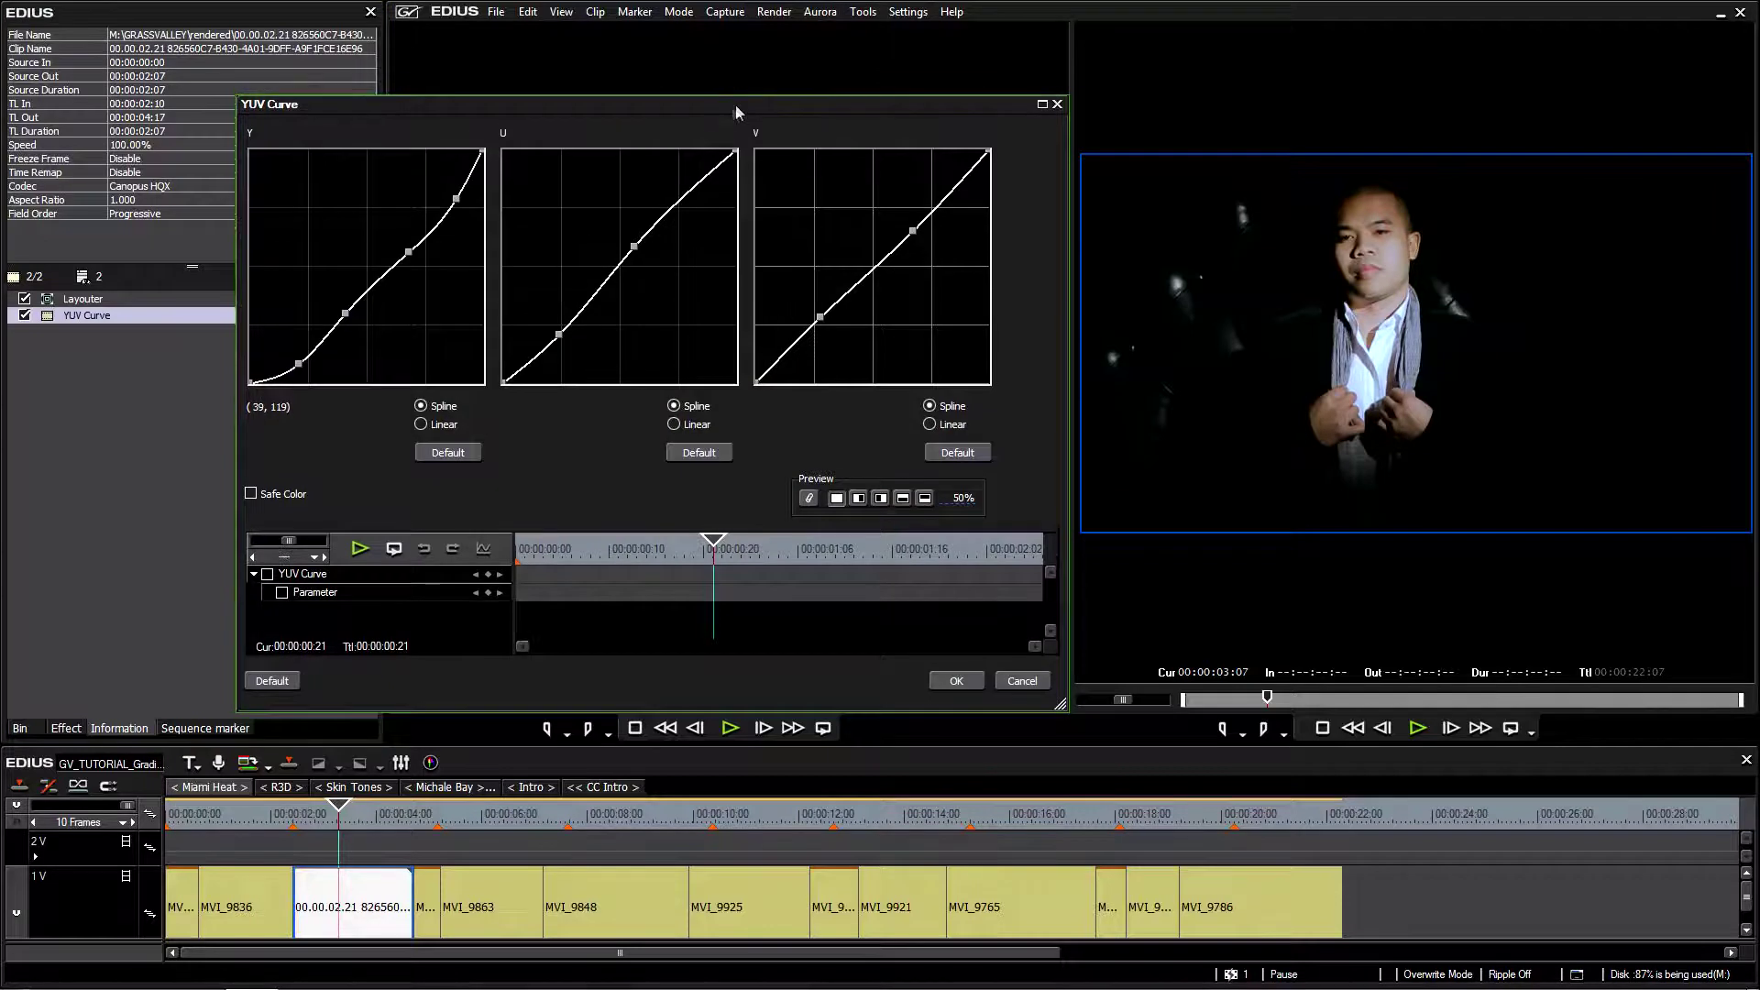
left_click_drag(735, 98, 740, 138)
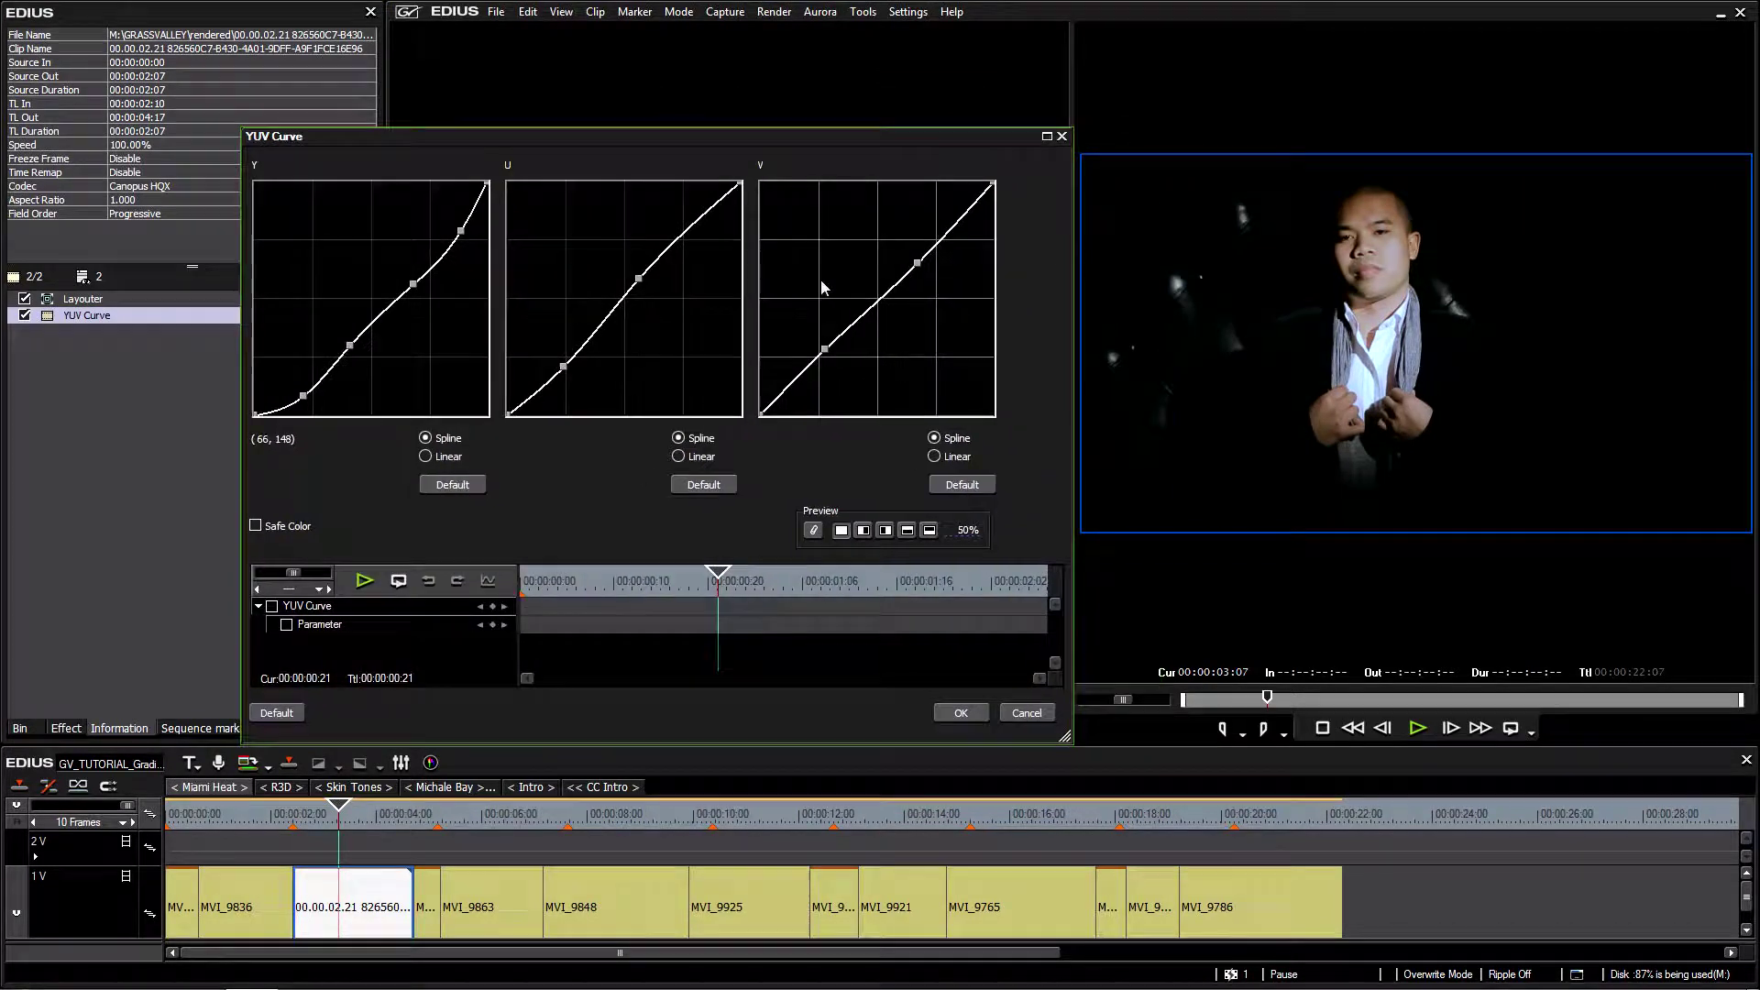
left_click_drag(901, 142, 892, 142)
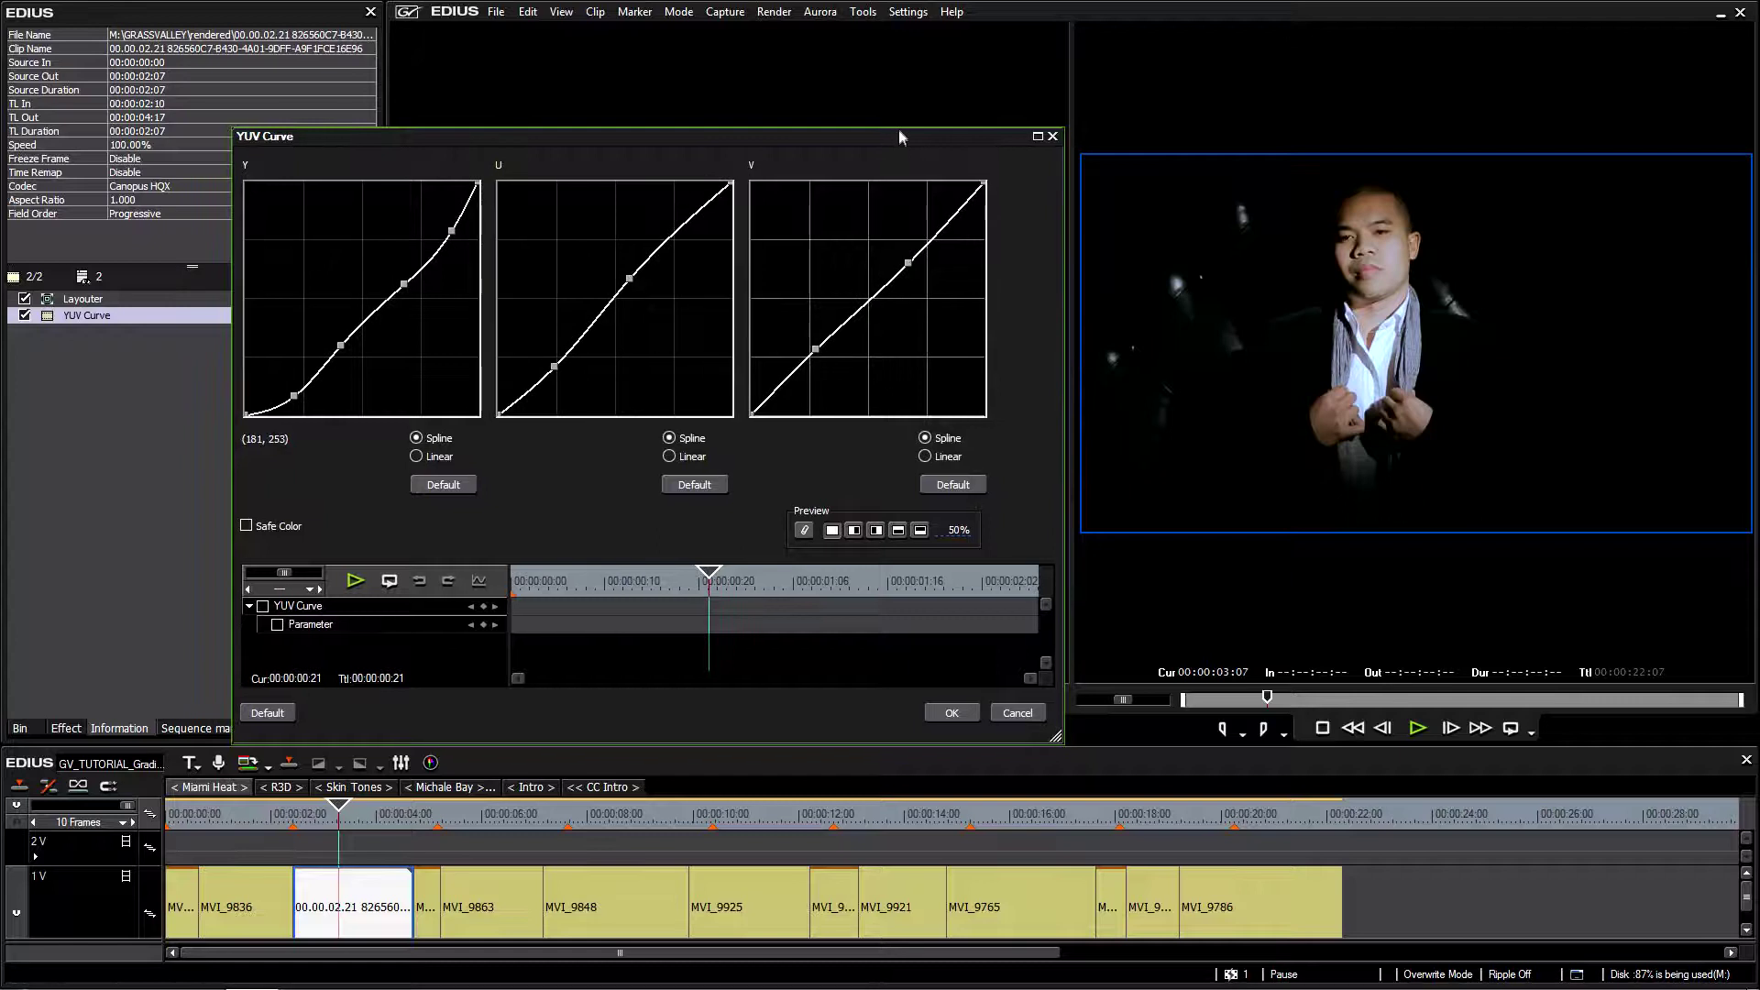
mouse_move(406, 288)
left_mouse_down()
mouse_move(392, 265)
mouse_move(407, 272)
left_mouse_up()
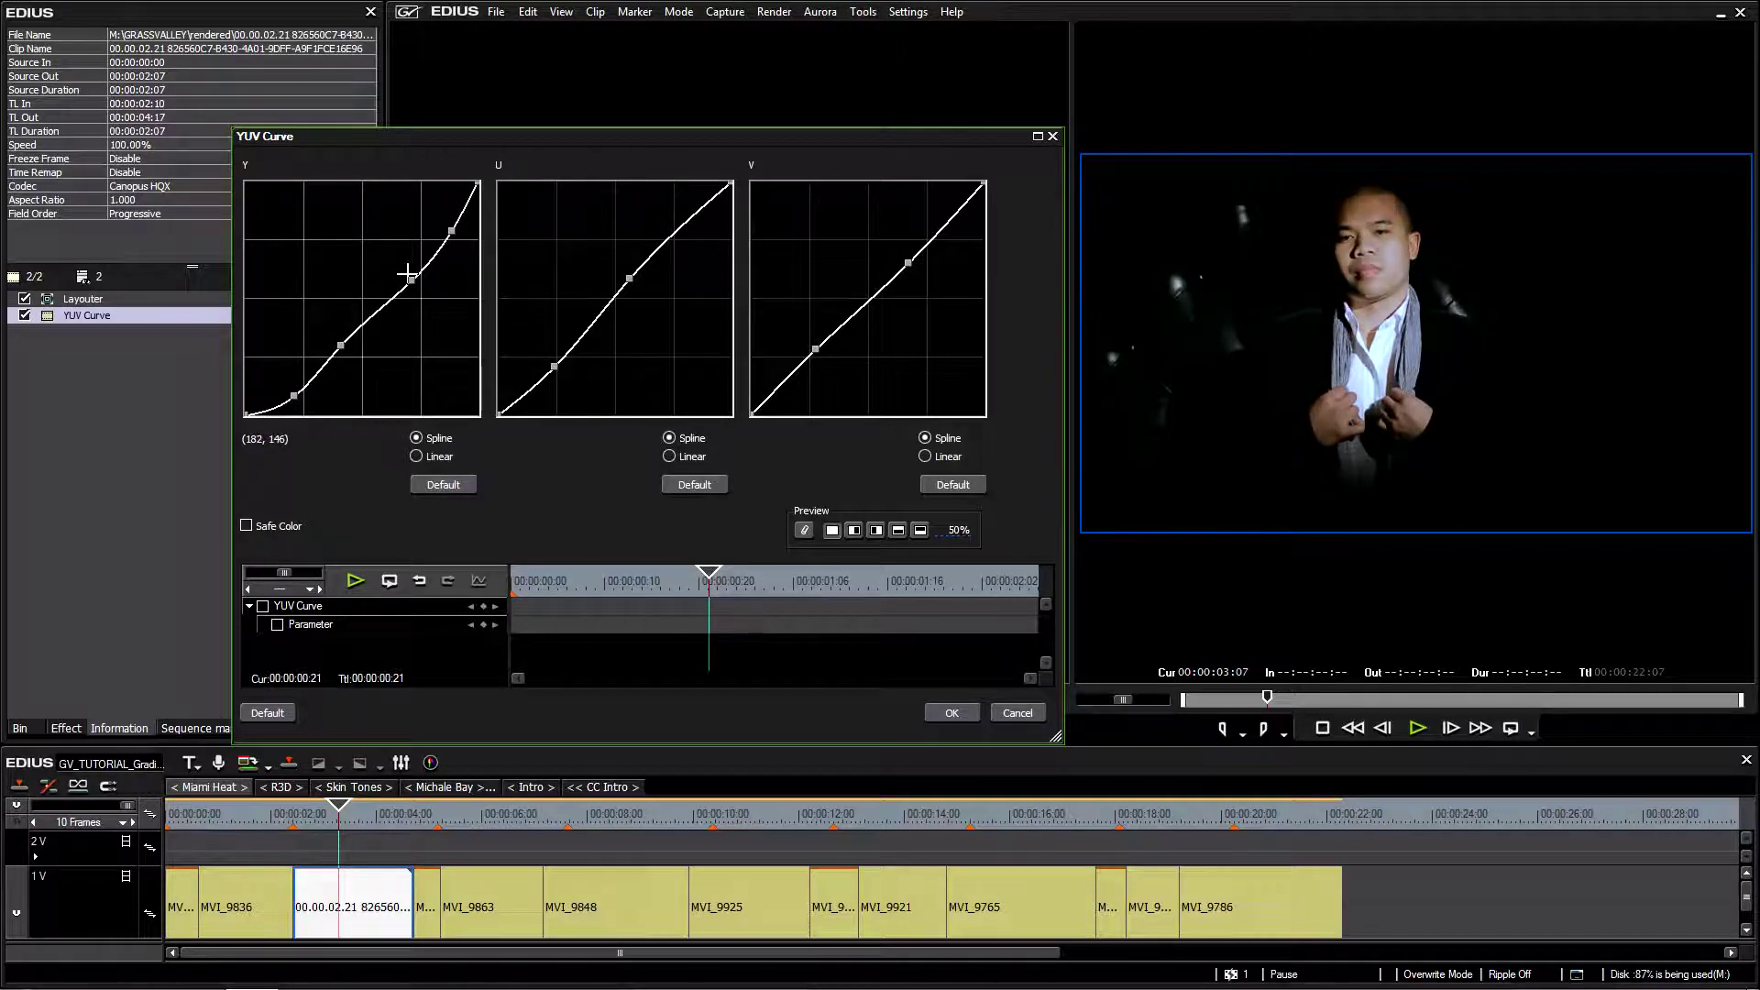
left_click(443, 484)
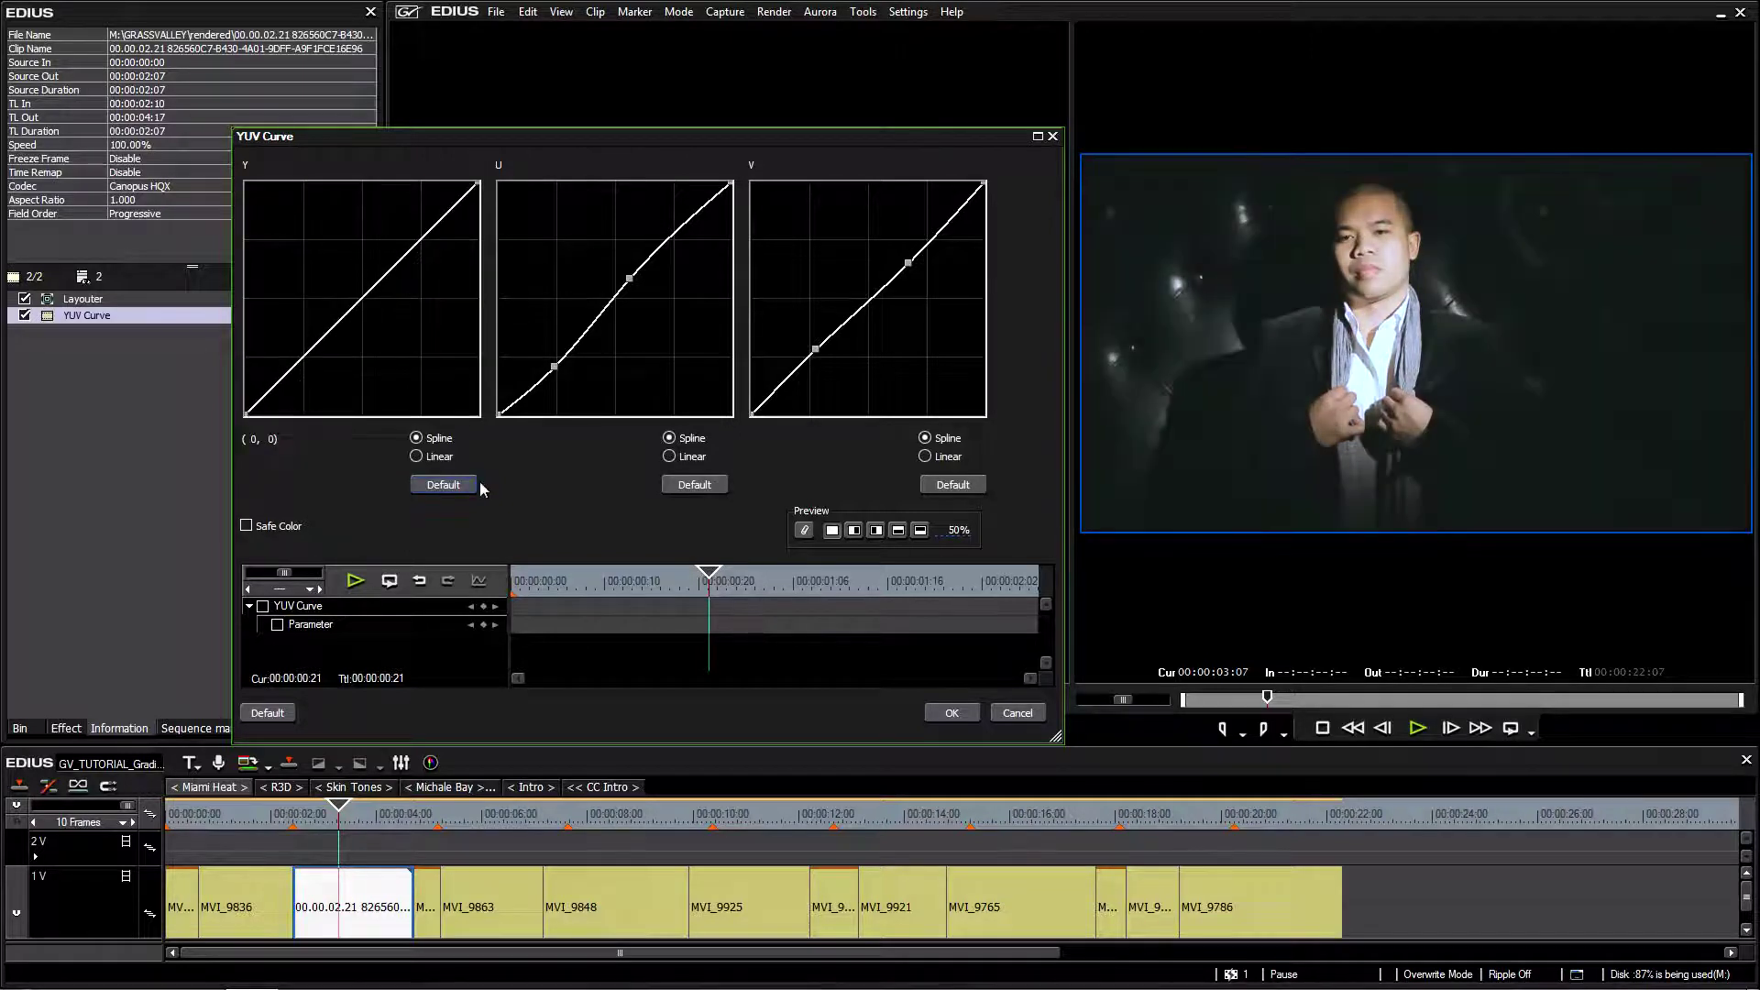
- Add five control points along the Y curve and reset the U and V curves to default
left_click(299, 368)
left_click(344, 323)
left_click(393, 269)
left_click(438, 234)
left_click(447, 216)
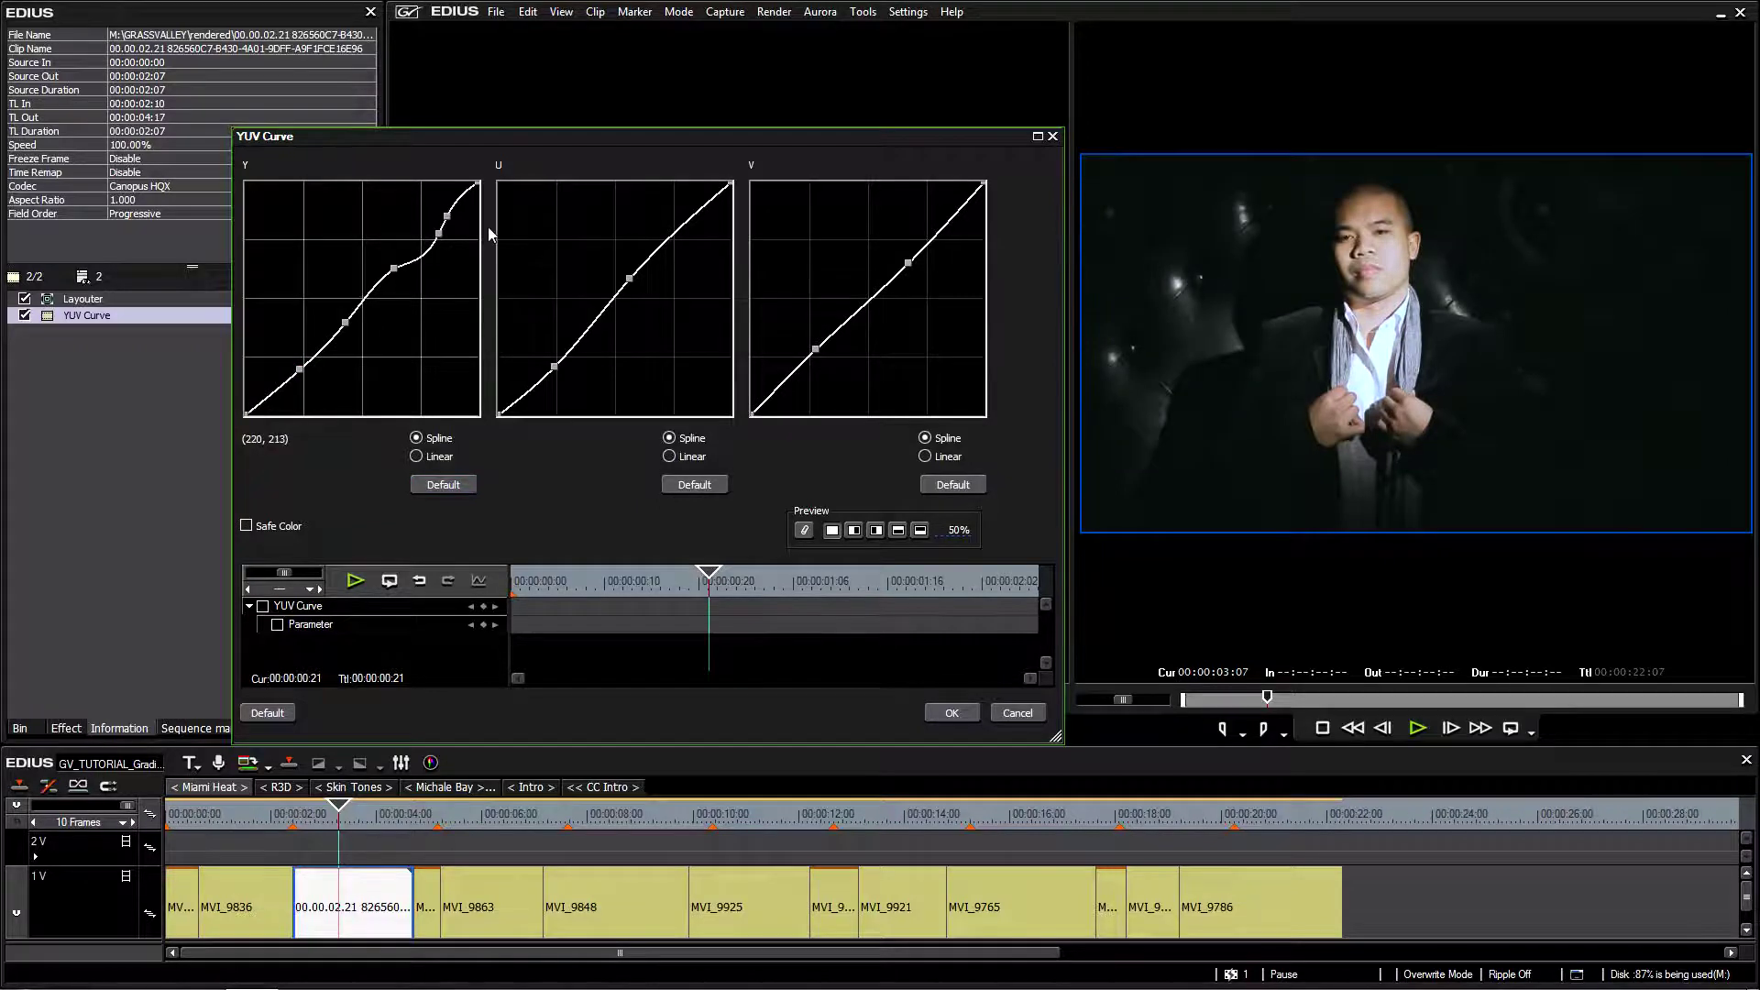
left_click(694, 485)
left_click(953, 483)
- Remove the extra upper midtone points from the Y curve and pull its lowest point down to about (42, 33)
left_click_drag(393, 268, 443, 250)
left_click_drag(300, 378, 287, 396)
left_click_drag(344, 328, 331, 320)
left_click(285, 401)
left_click_drag(285, 401, 283, 387)
left_click_drag(331, 315, 336, 321)
left_click_drag(283, 384, 290, 392)
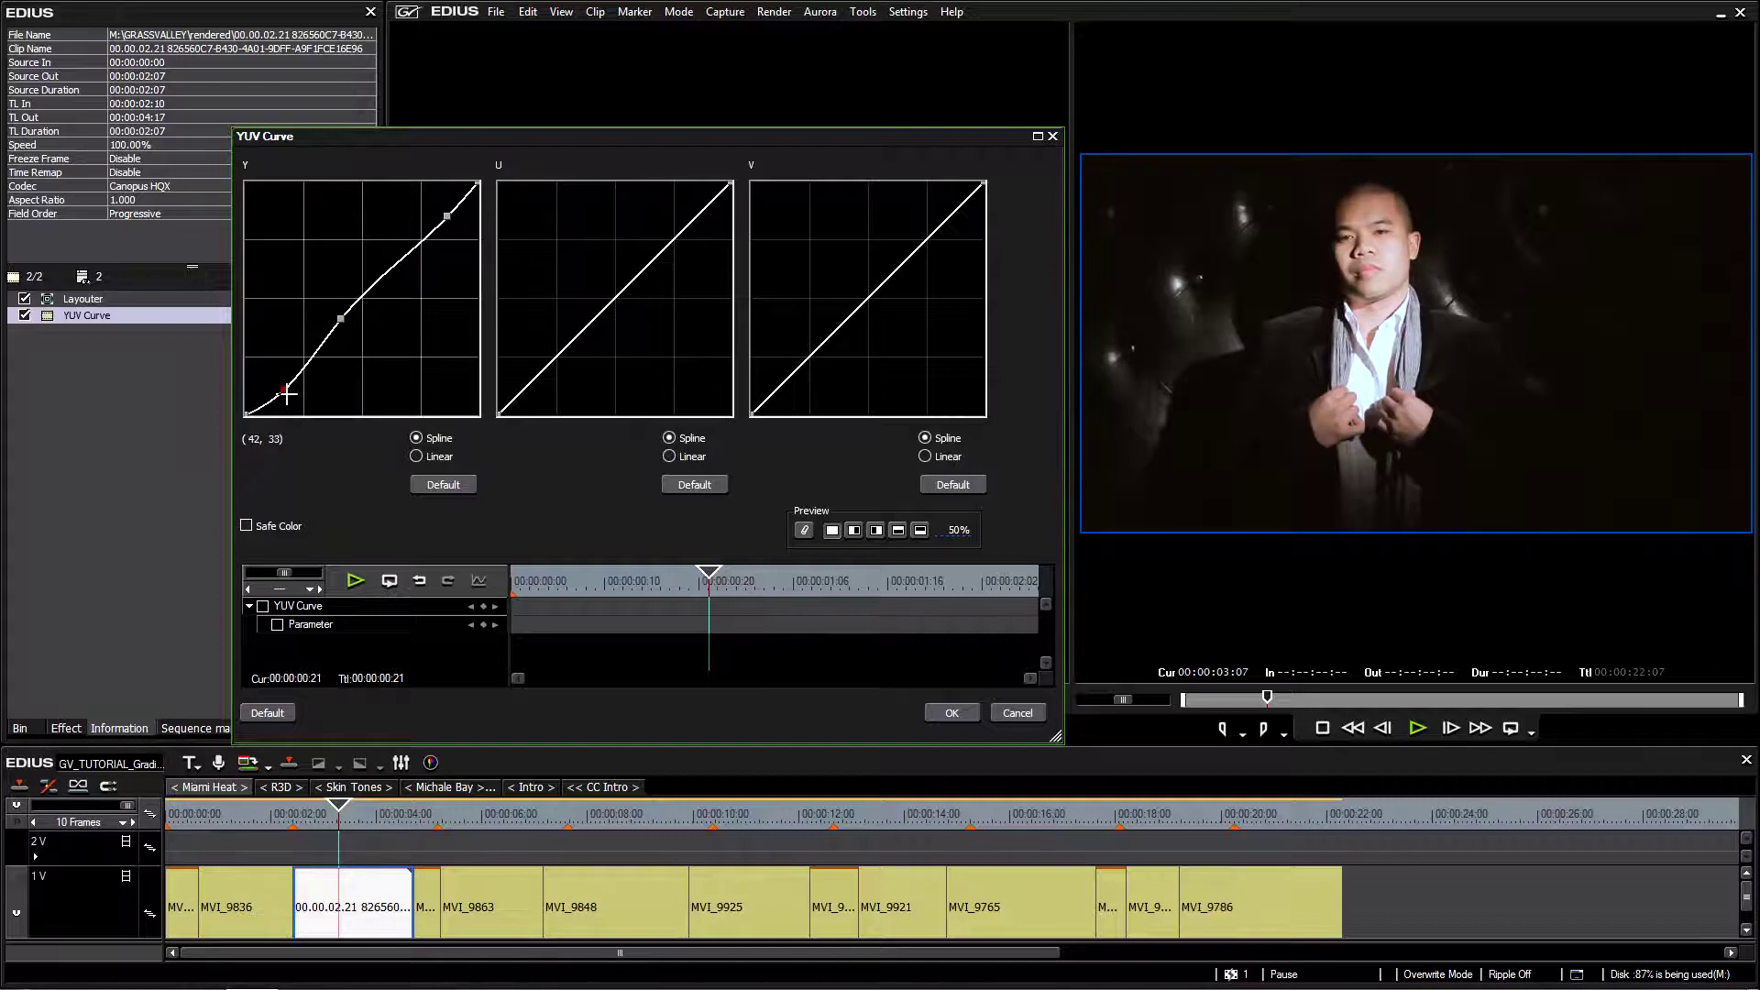
- Lower the Y curve's middle point to about (105, 97), nudge its upper point, and accept the YUV Curve filter
left_click_drag(335, 322, 341, 325)
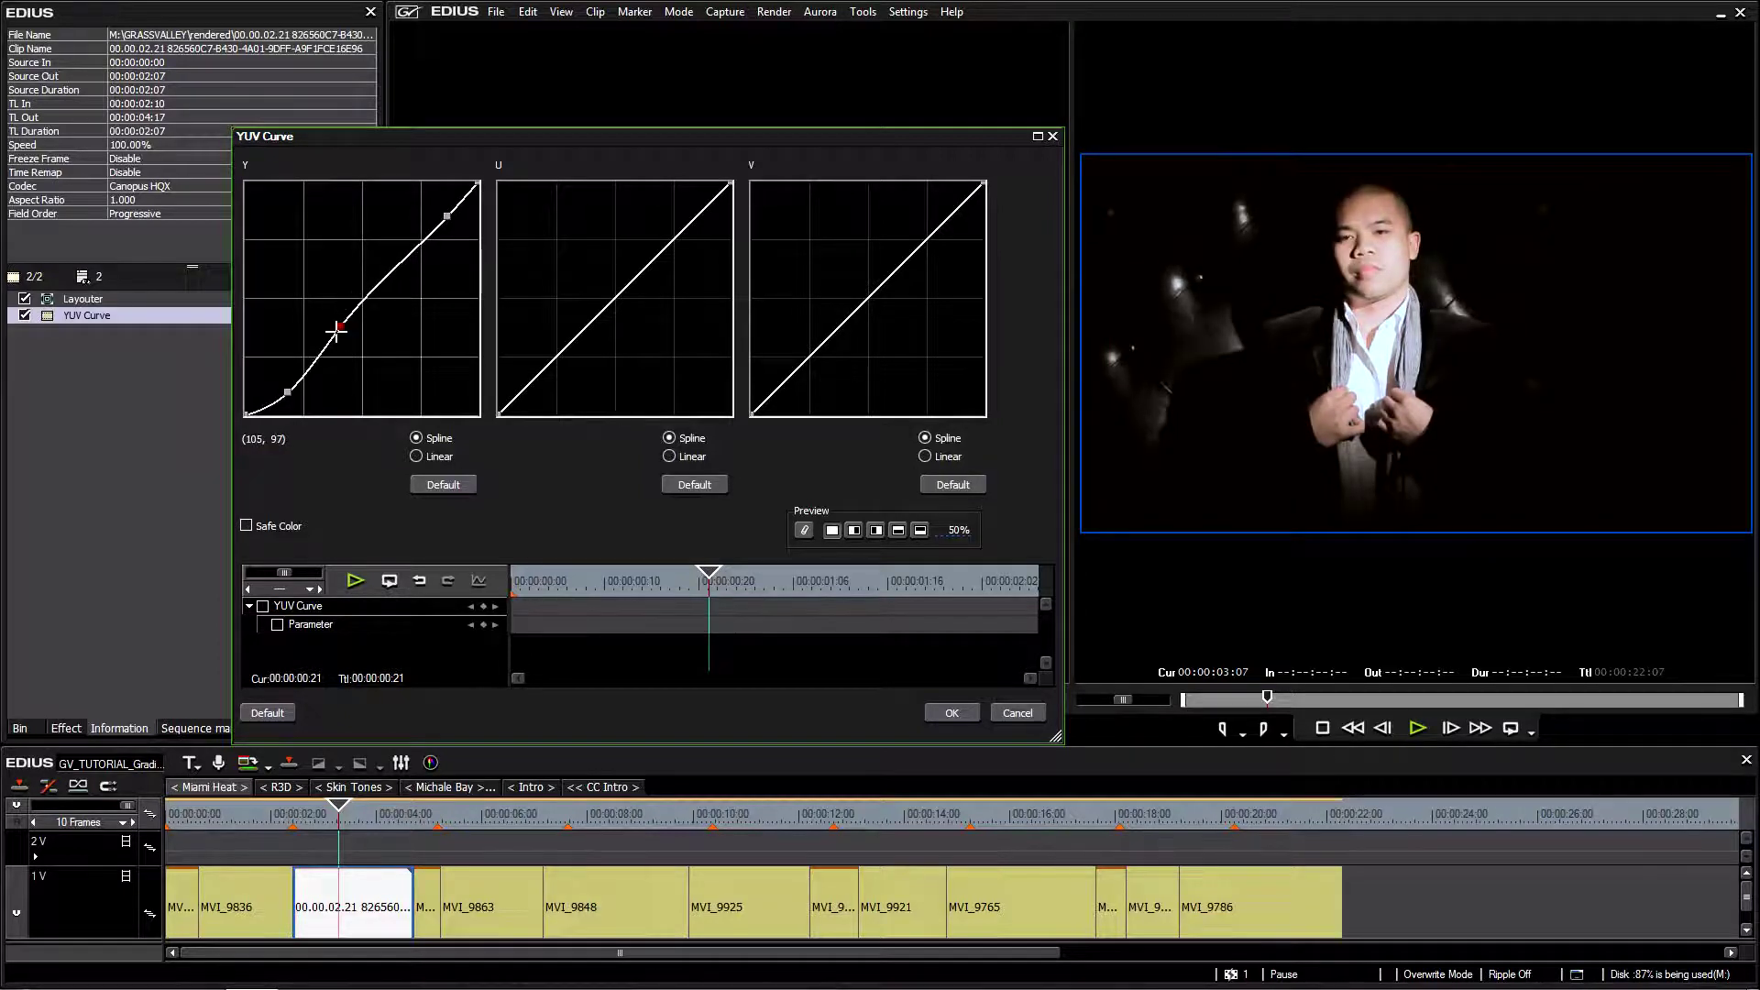
left_click(446, 217)
mouse_move(436, 216)
left_mouse_down()
mouse_move(425, 206)
mouse_move(438, 217)
left_mouse_up()
left_click(951, 712)
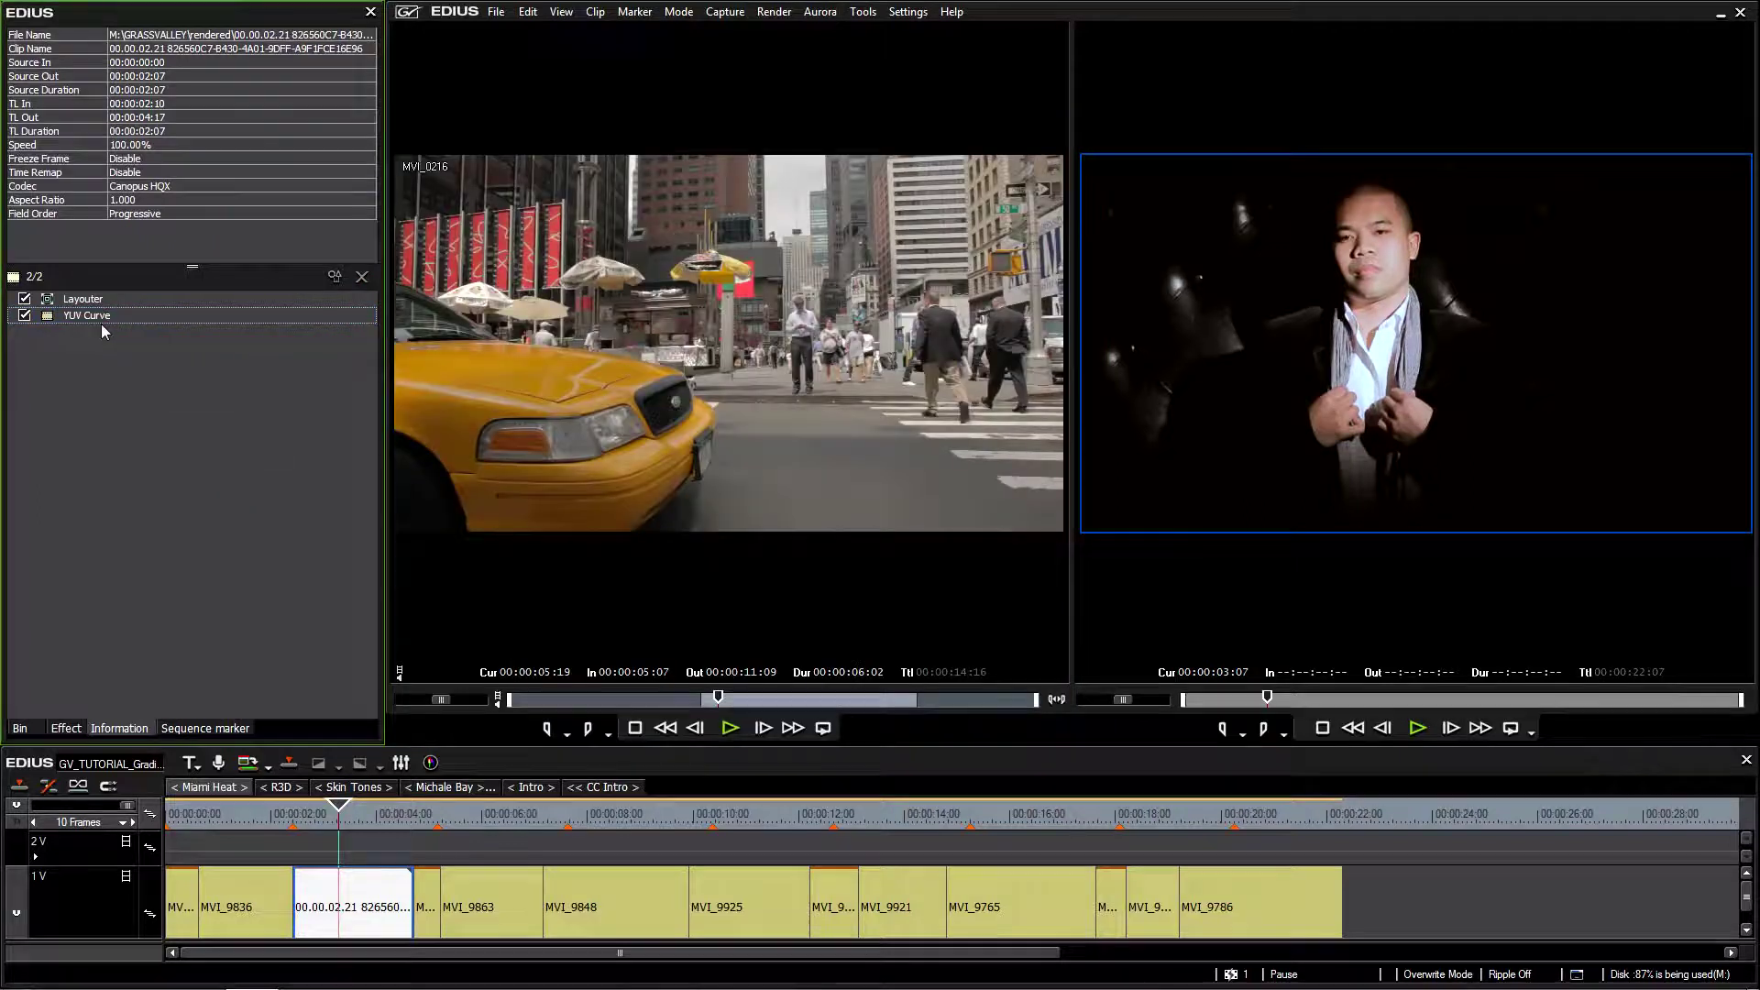
- Switch to the Intro sequence and select its last clip, MVI_0573, with the playhead parked on it
left_click(213, 809)
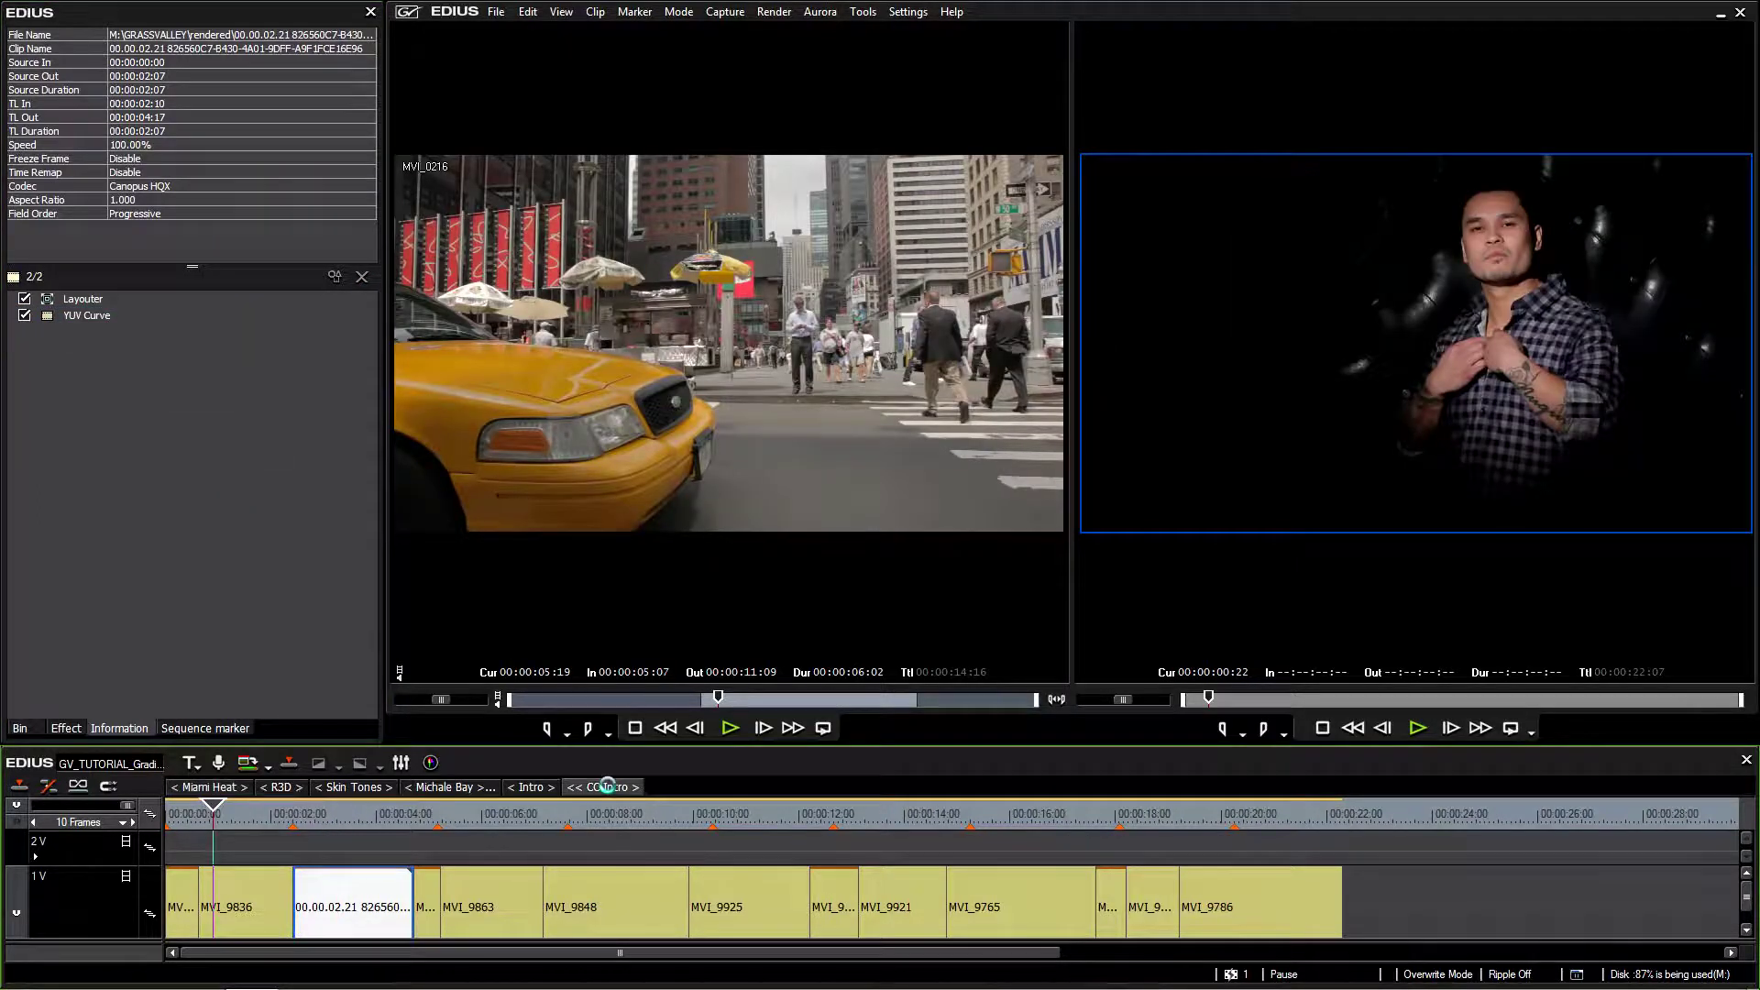
left_click(530, 786)
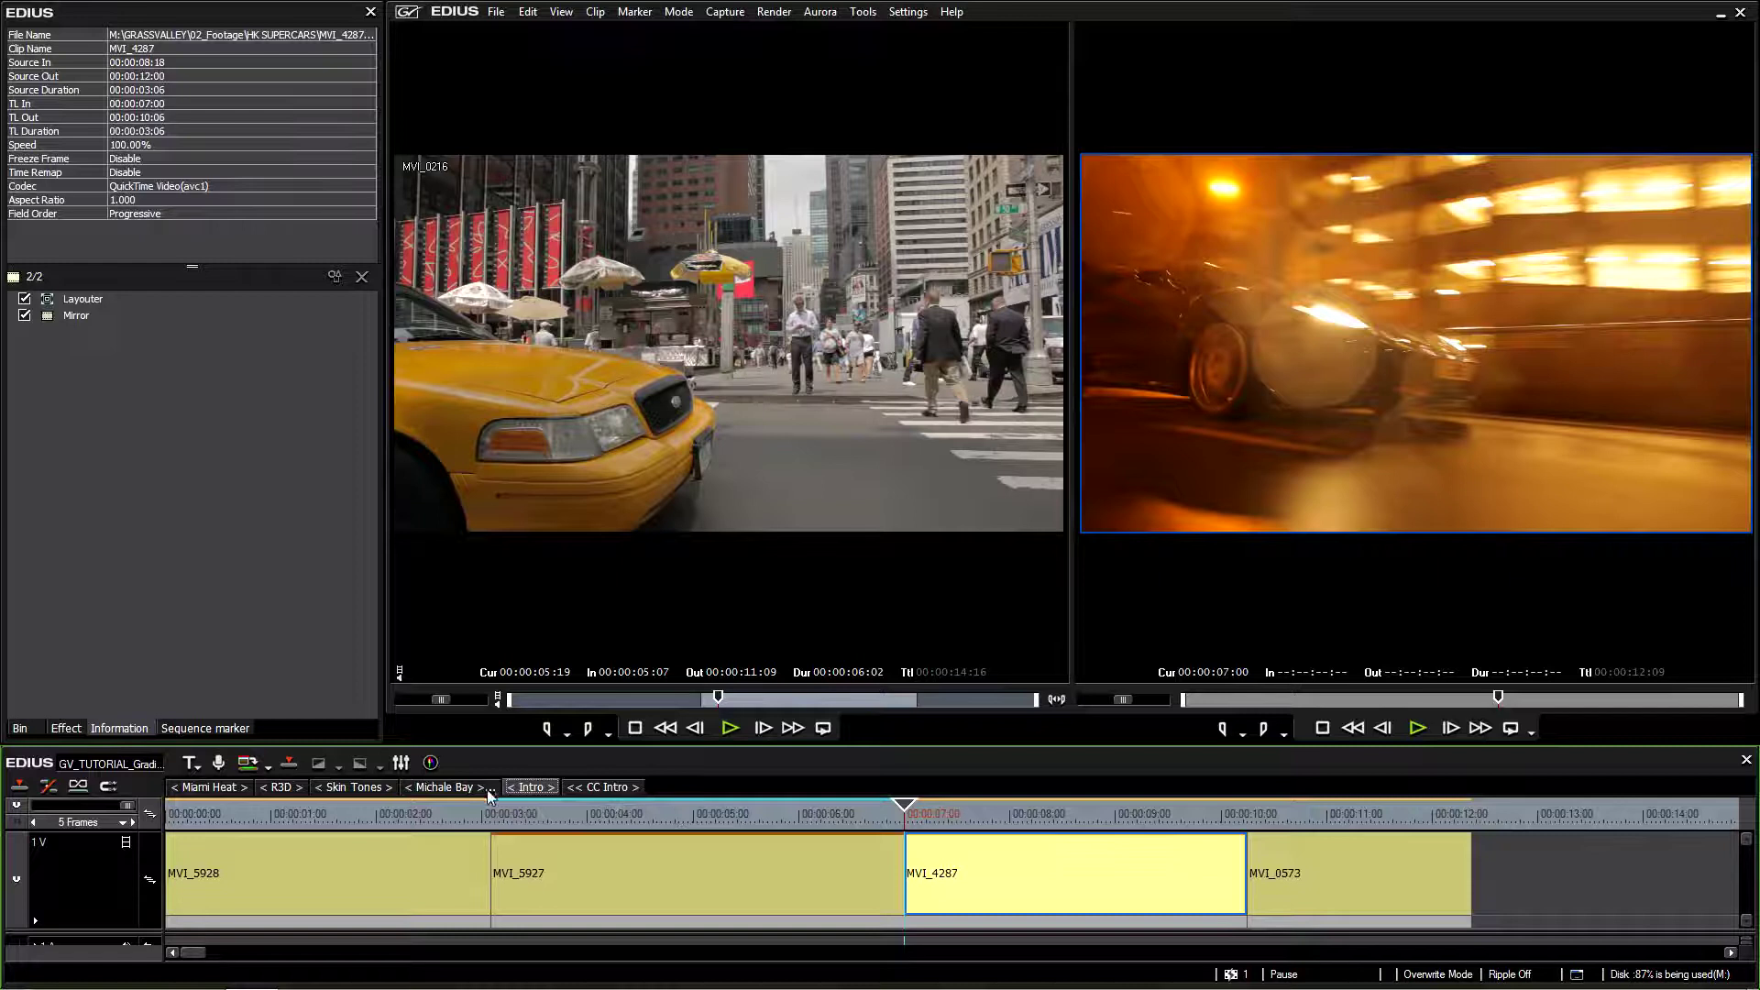
left_click_drag(614, 818, 551, 837)
left_click(445, 787)
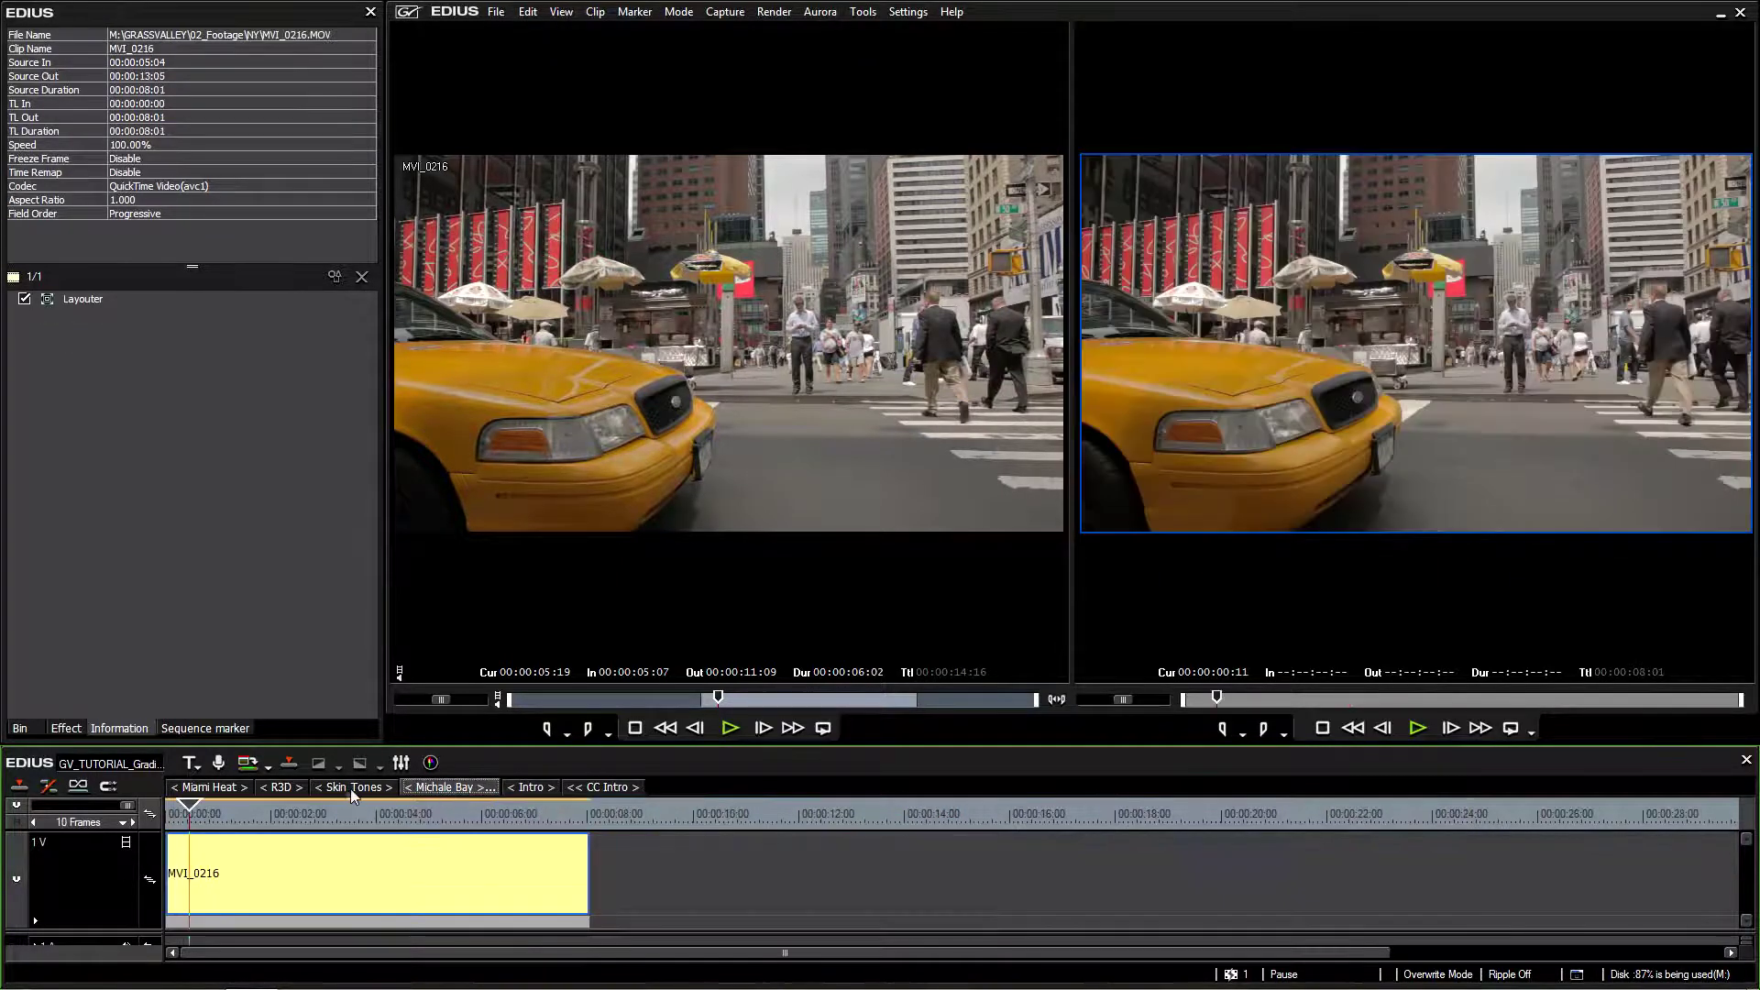
left_click(530, 786)
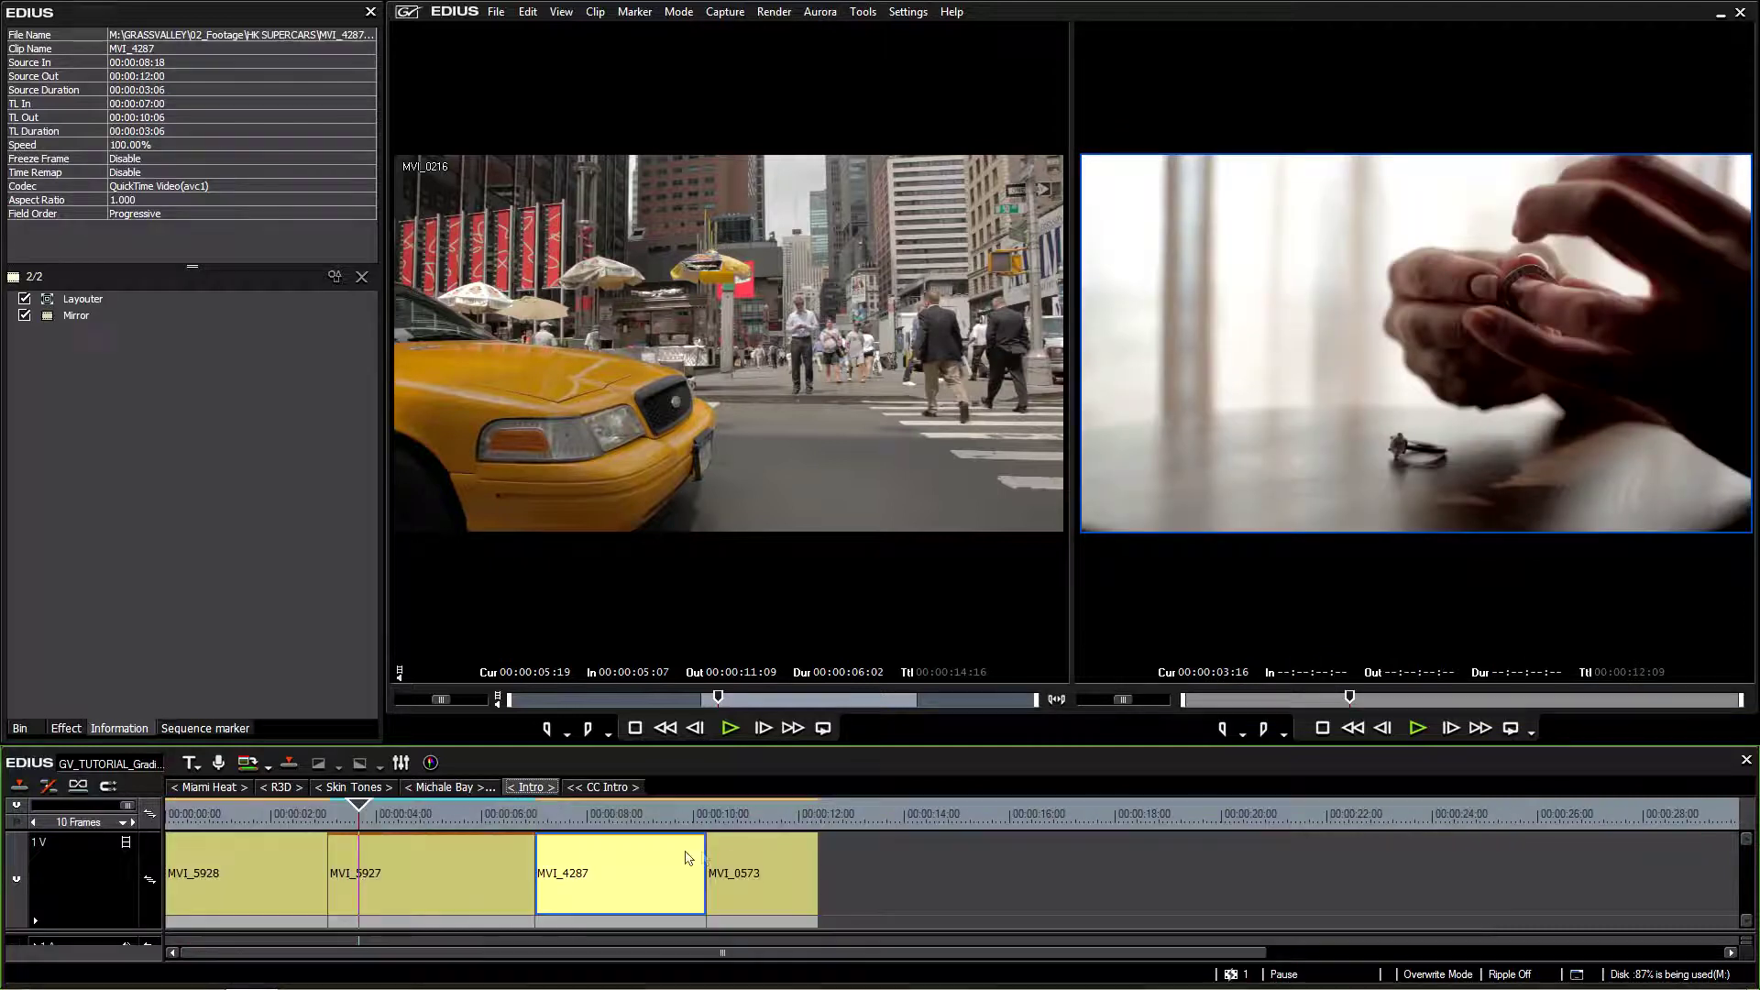
left_click(660, 872)
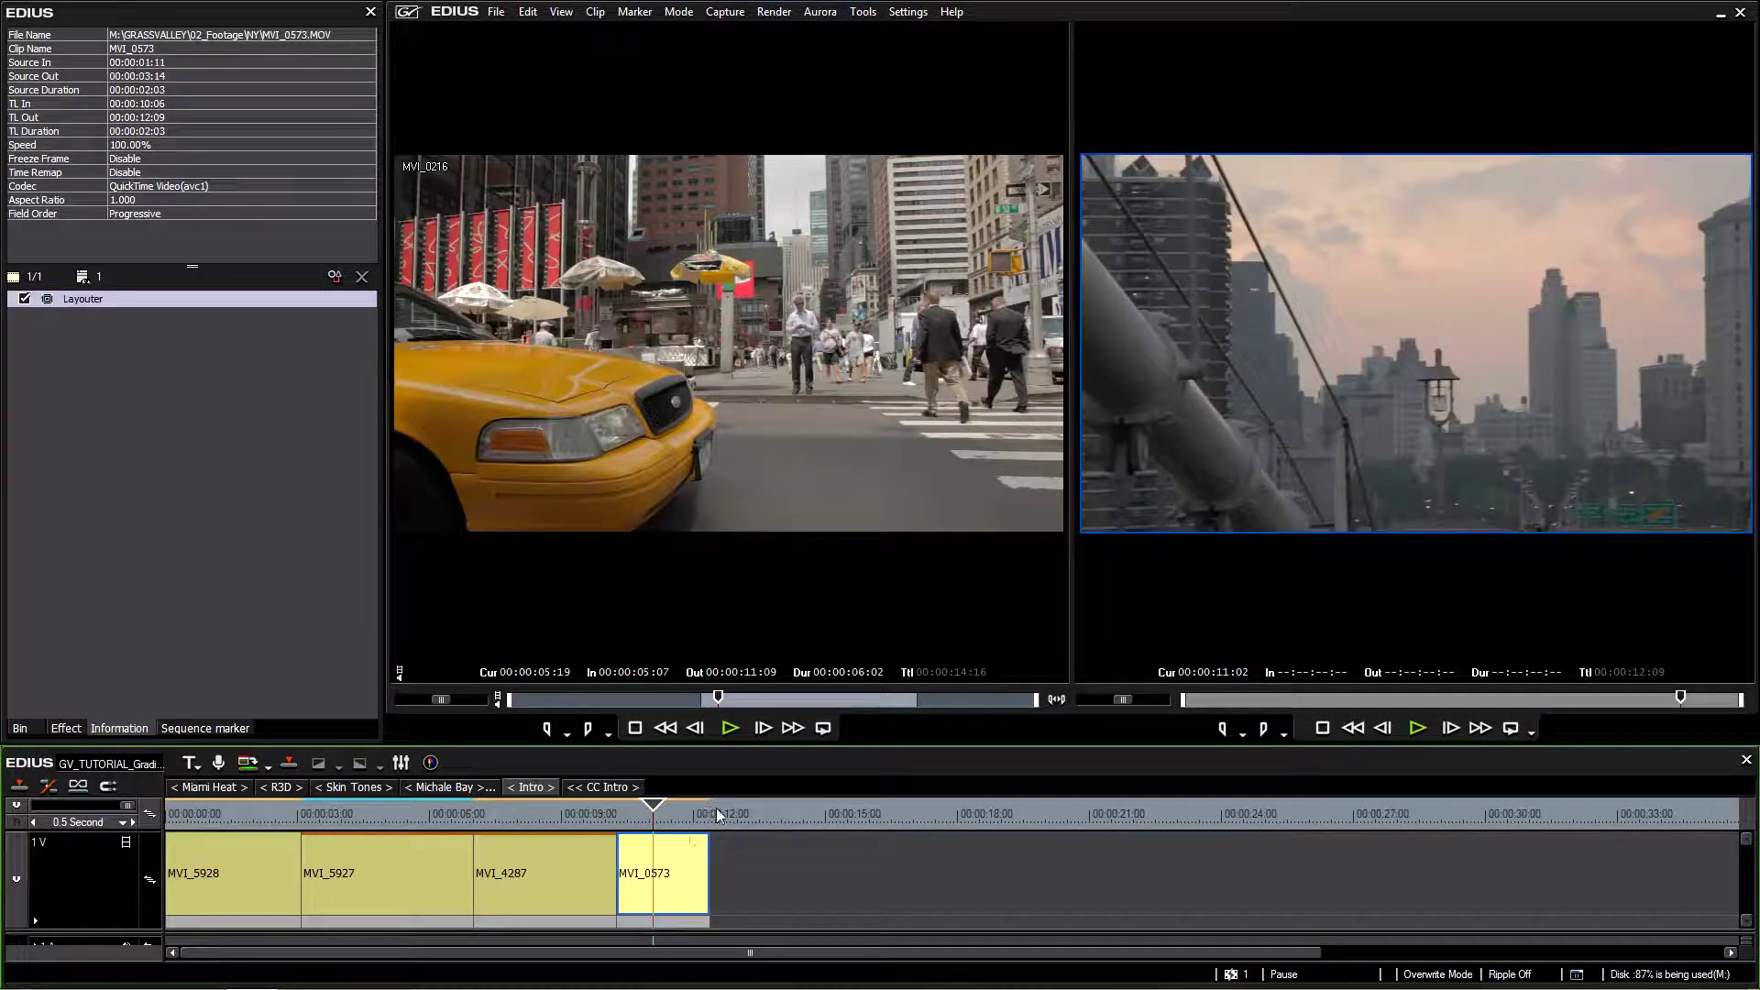
- Apply the YUV Curve filter to MVI_0573 and open its settings
left_click(66, 728)
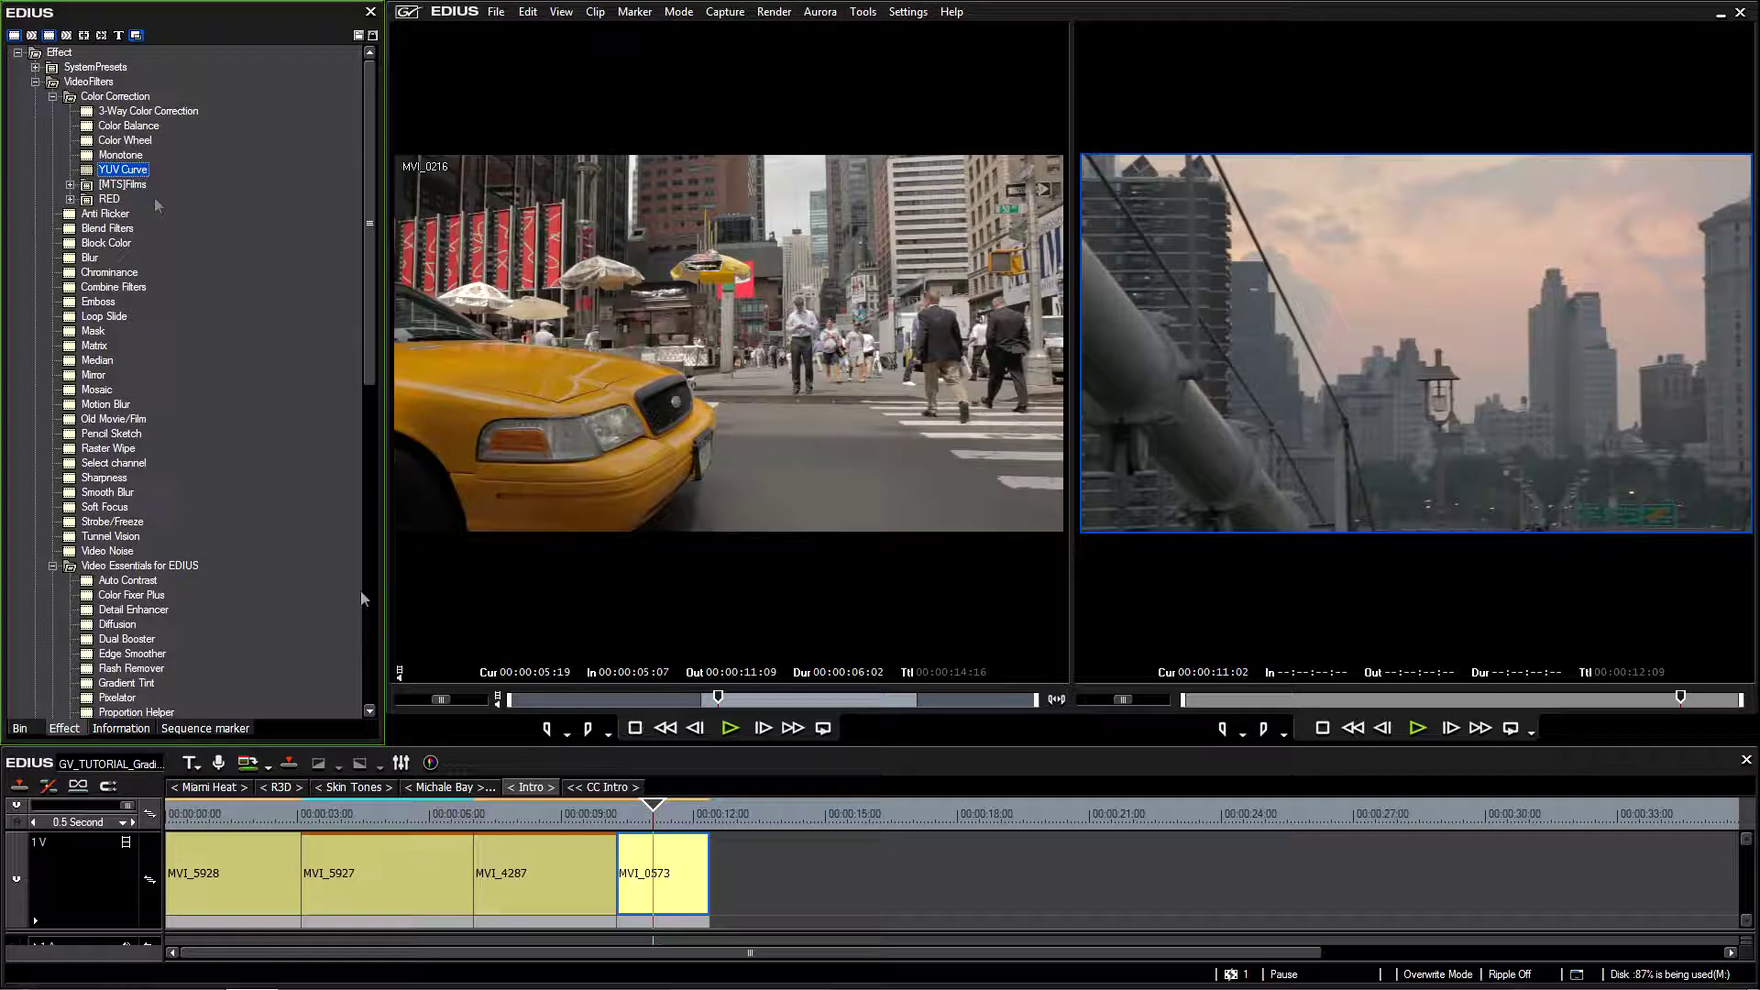
left_click_drag(110, 170, 674, 876)
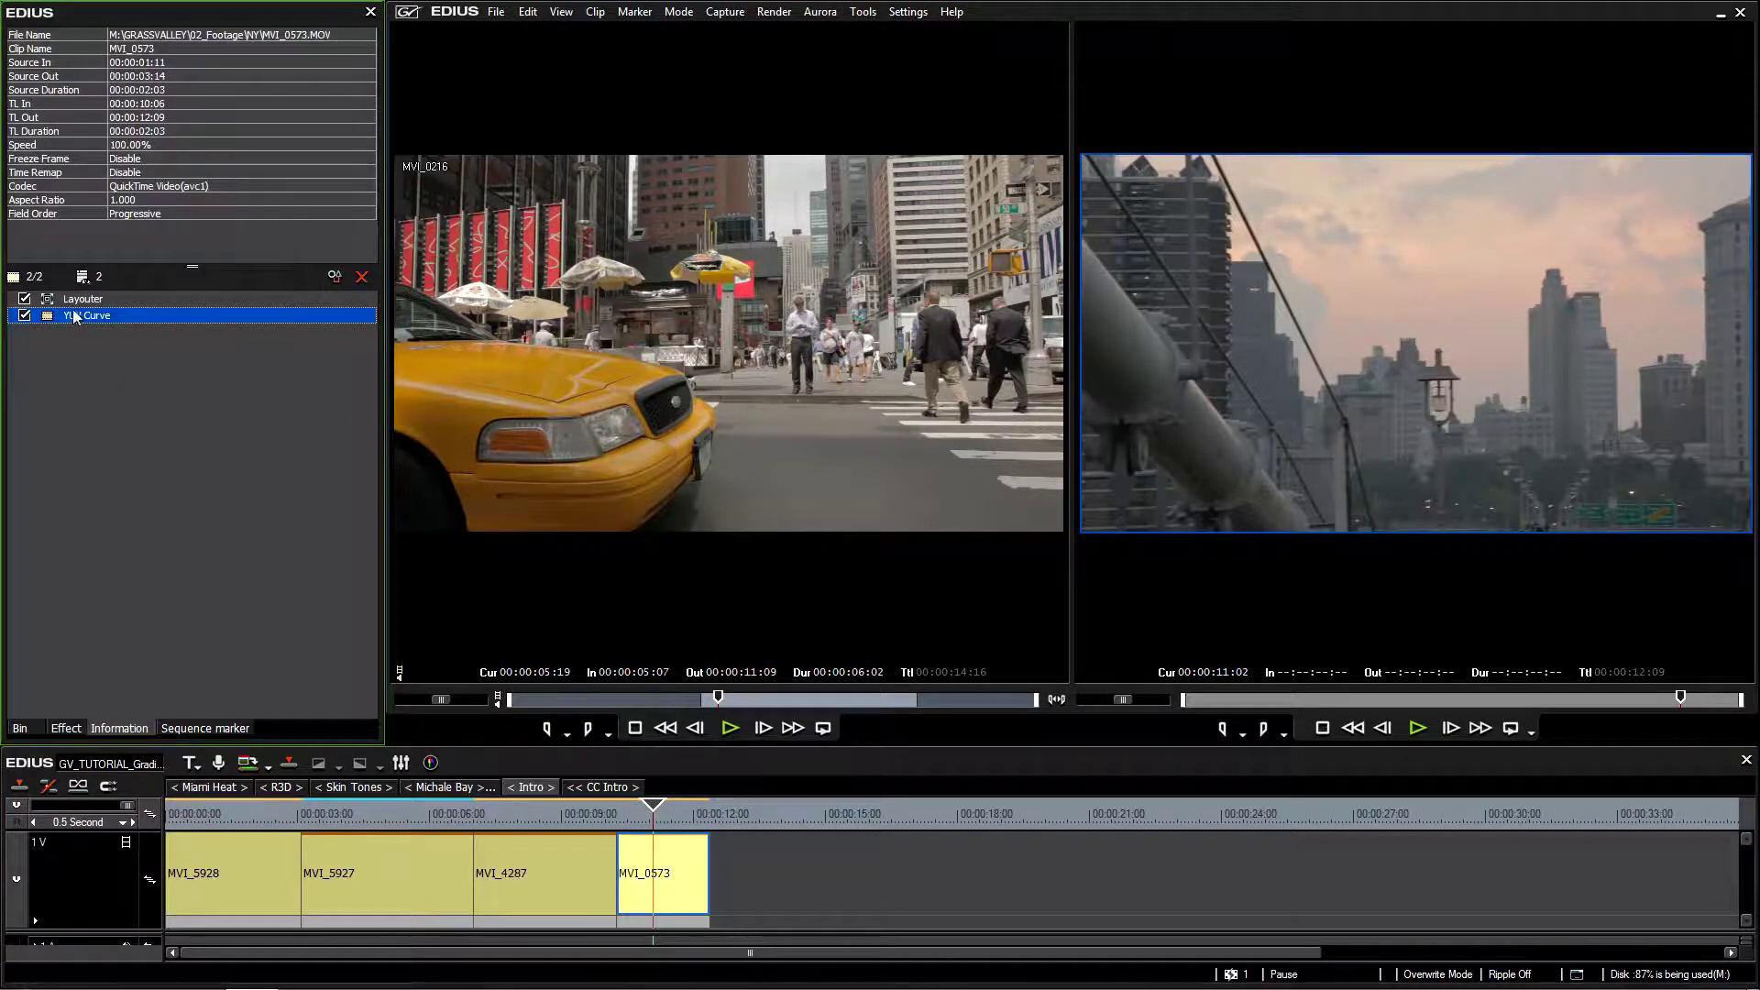
double_click(75, 316)
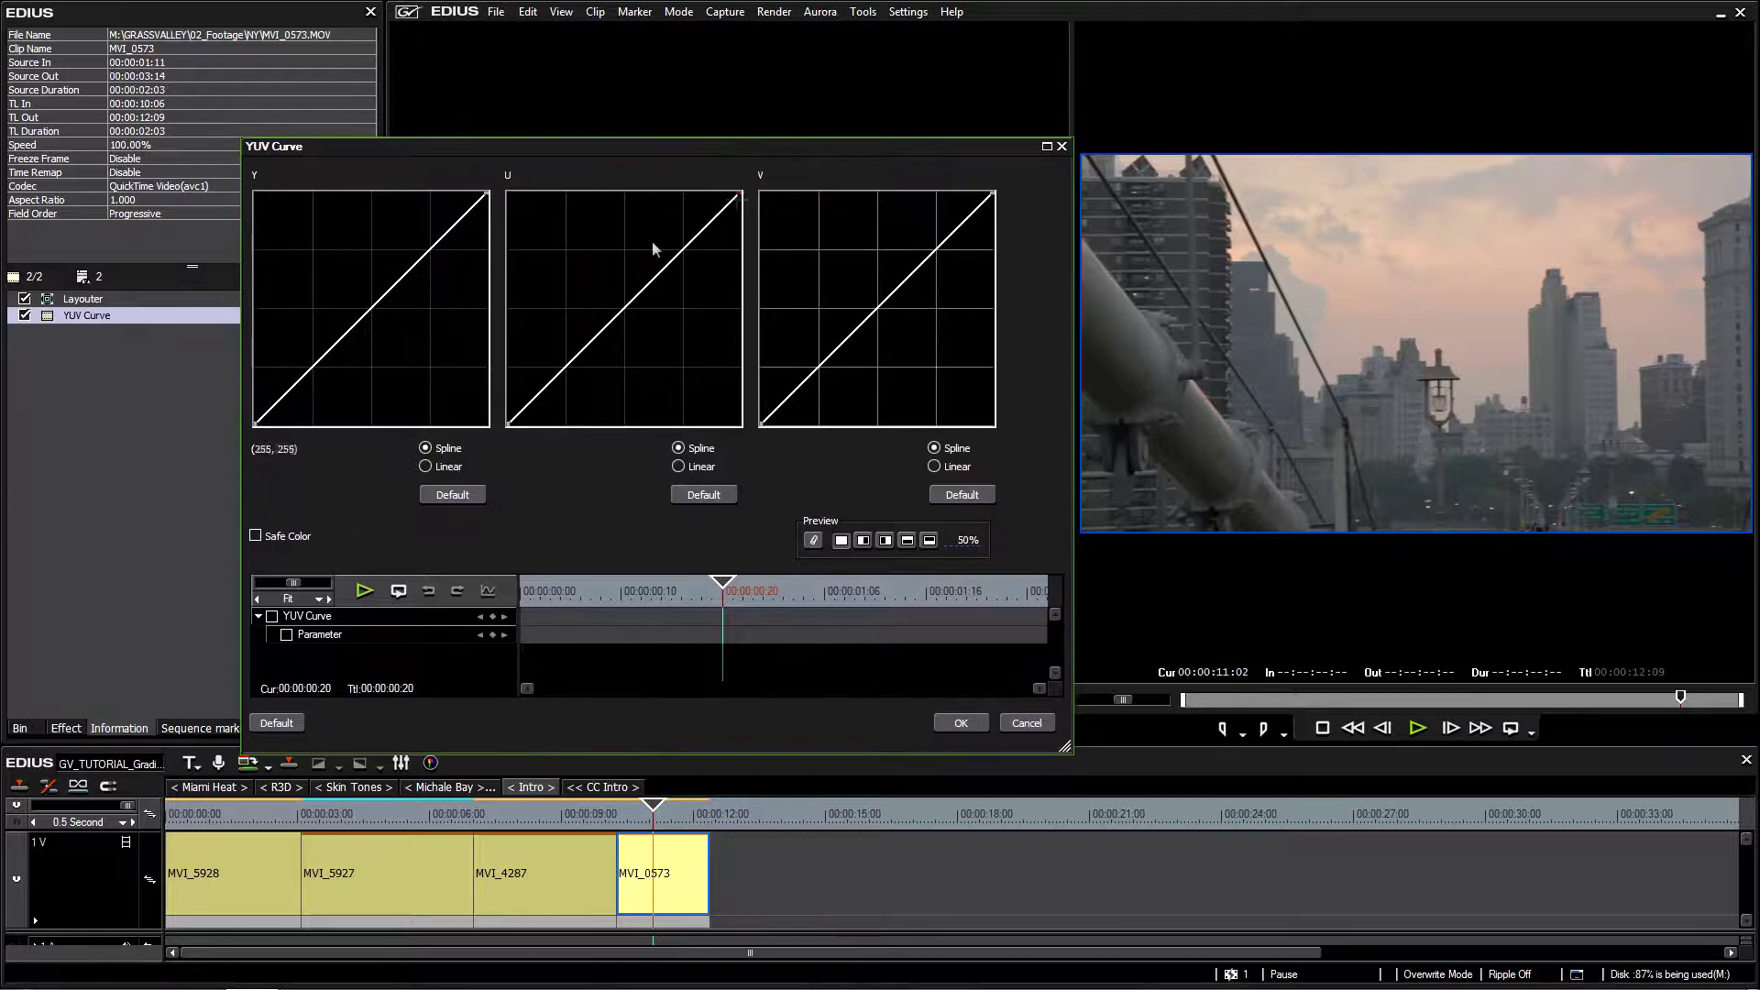
- Bend the Y curve into an S shape with a lowered shadow point and a highlight point at about (178, 204)
left_click_drag(361, 314, 309, 398)
mouse_move(416, 262)
left_mouse_down()
mouse_move(452, 263)
mouse_move(416, 239)
left_mouse_up()
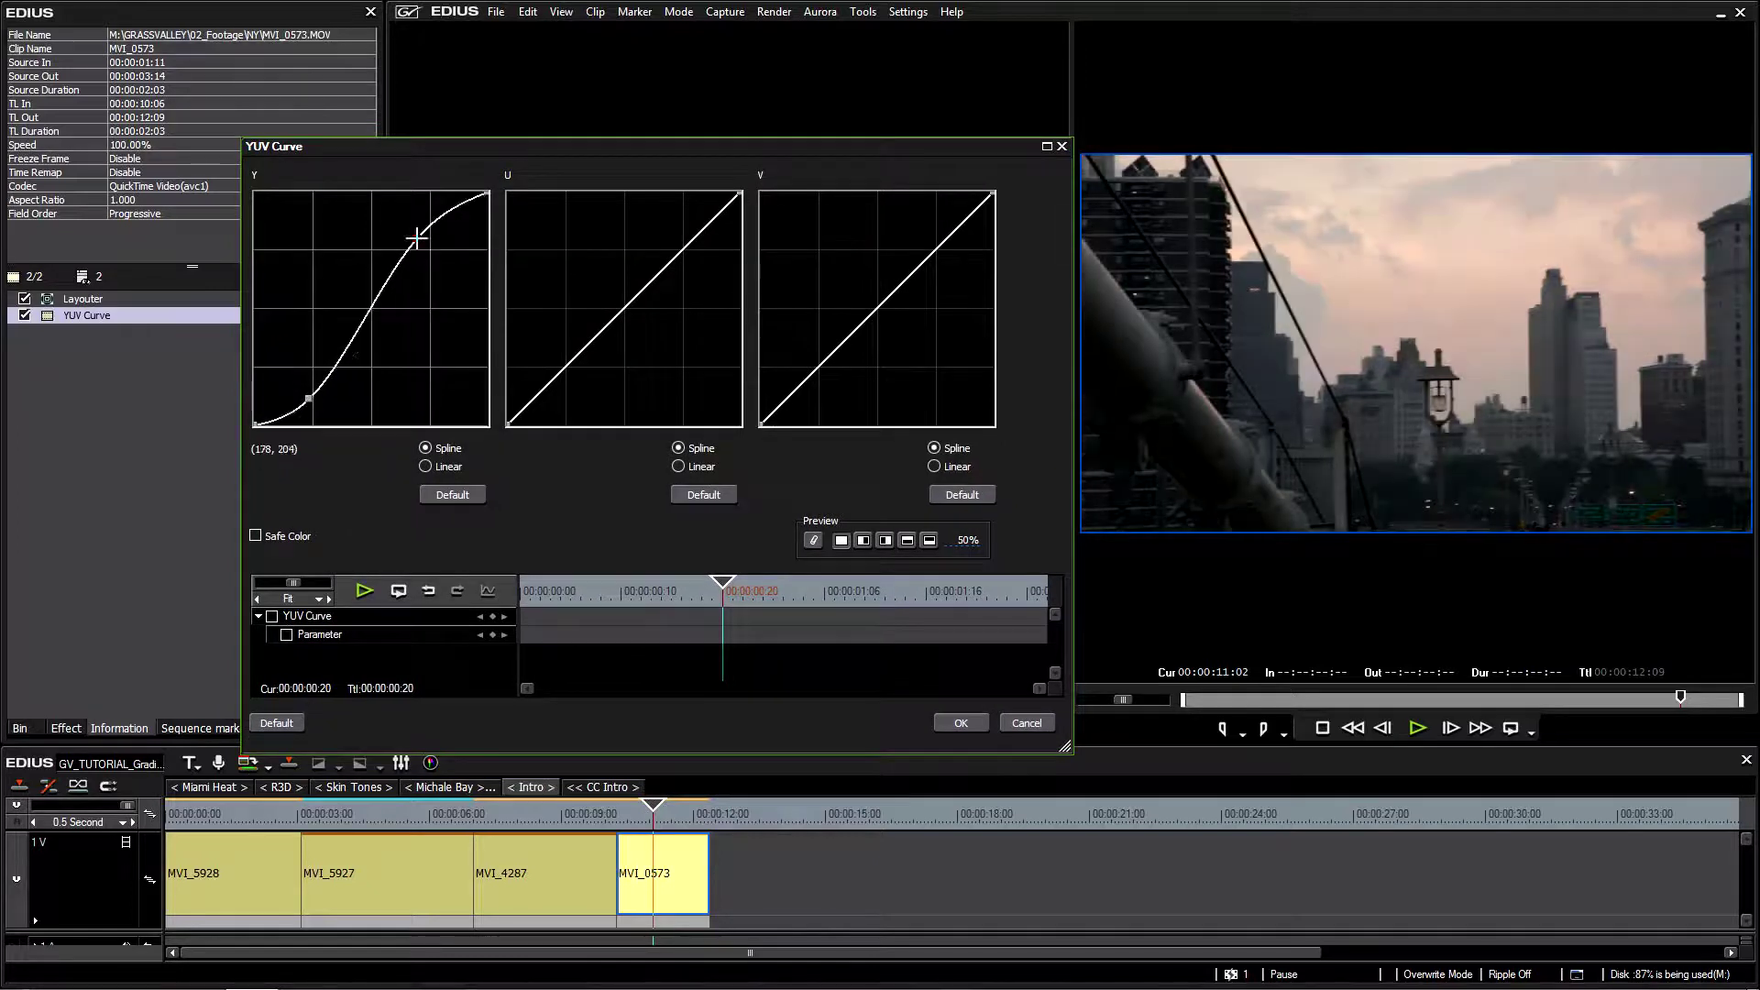
left_click_drag(316, 396, 310, 396)
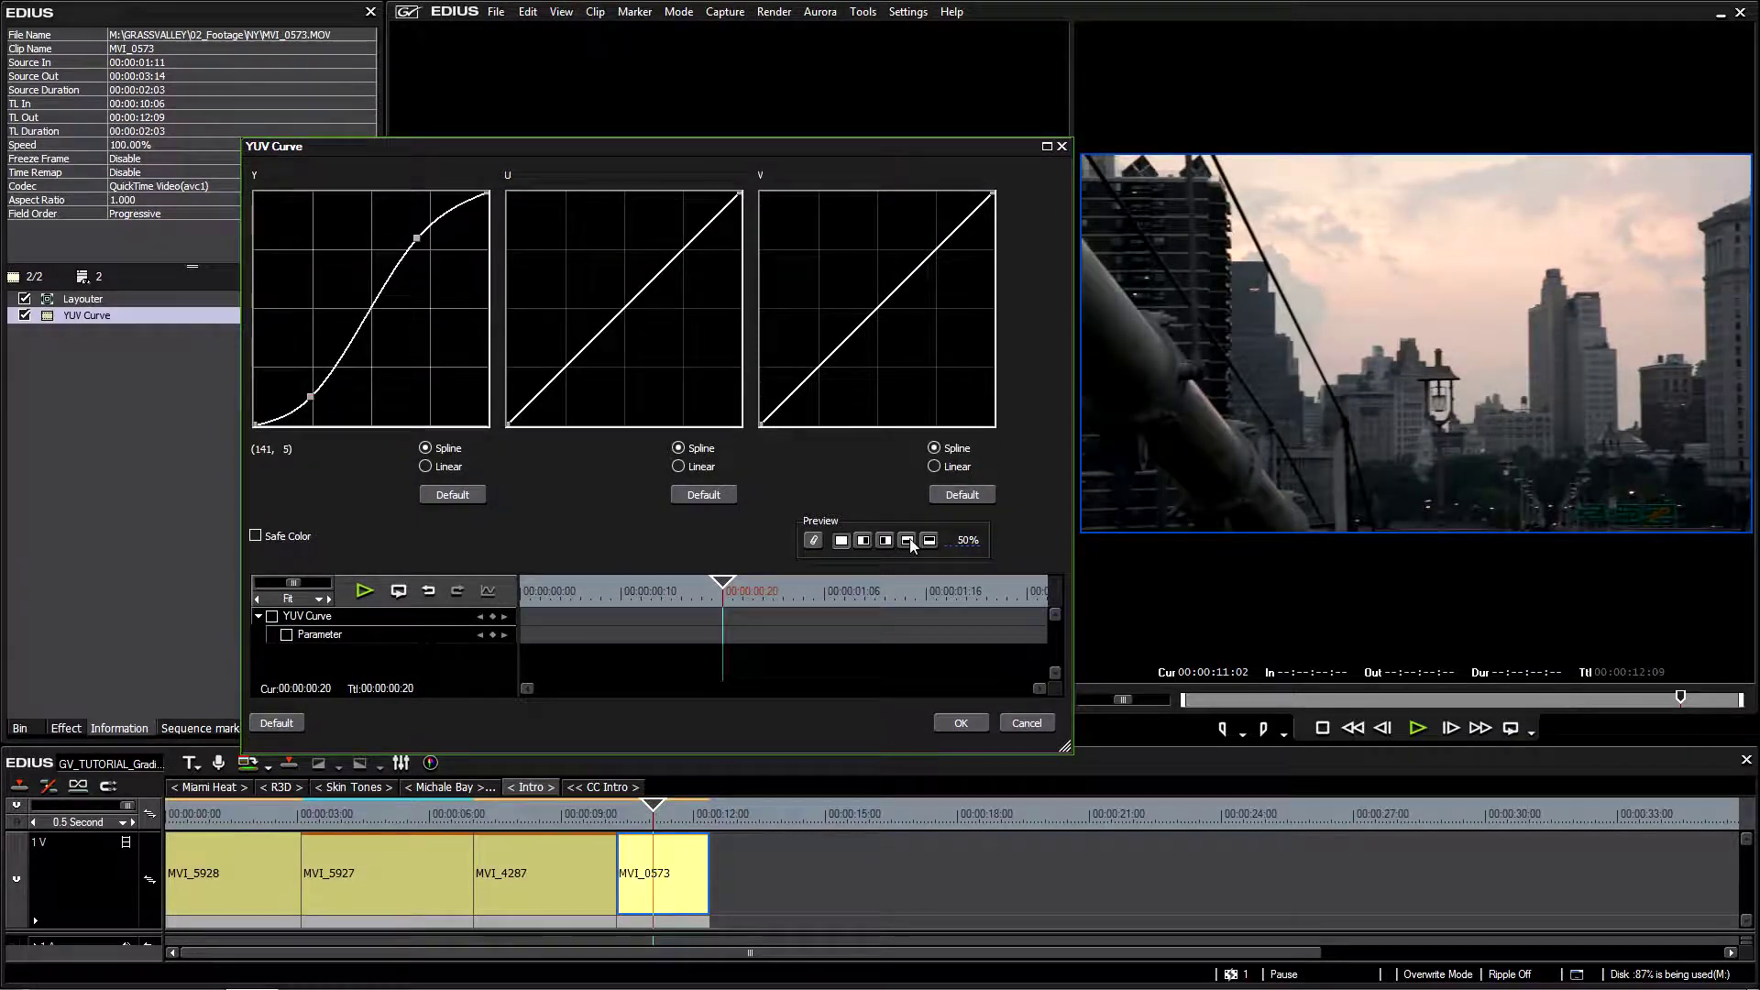
- Compare the corrected and original image in a split preview at 46%, and restore the full preview
left_click(906, 540)
left_click_drag(967, 540, 866, 575)
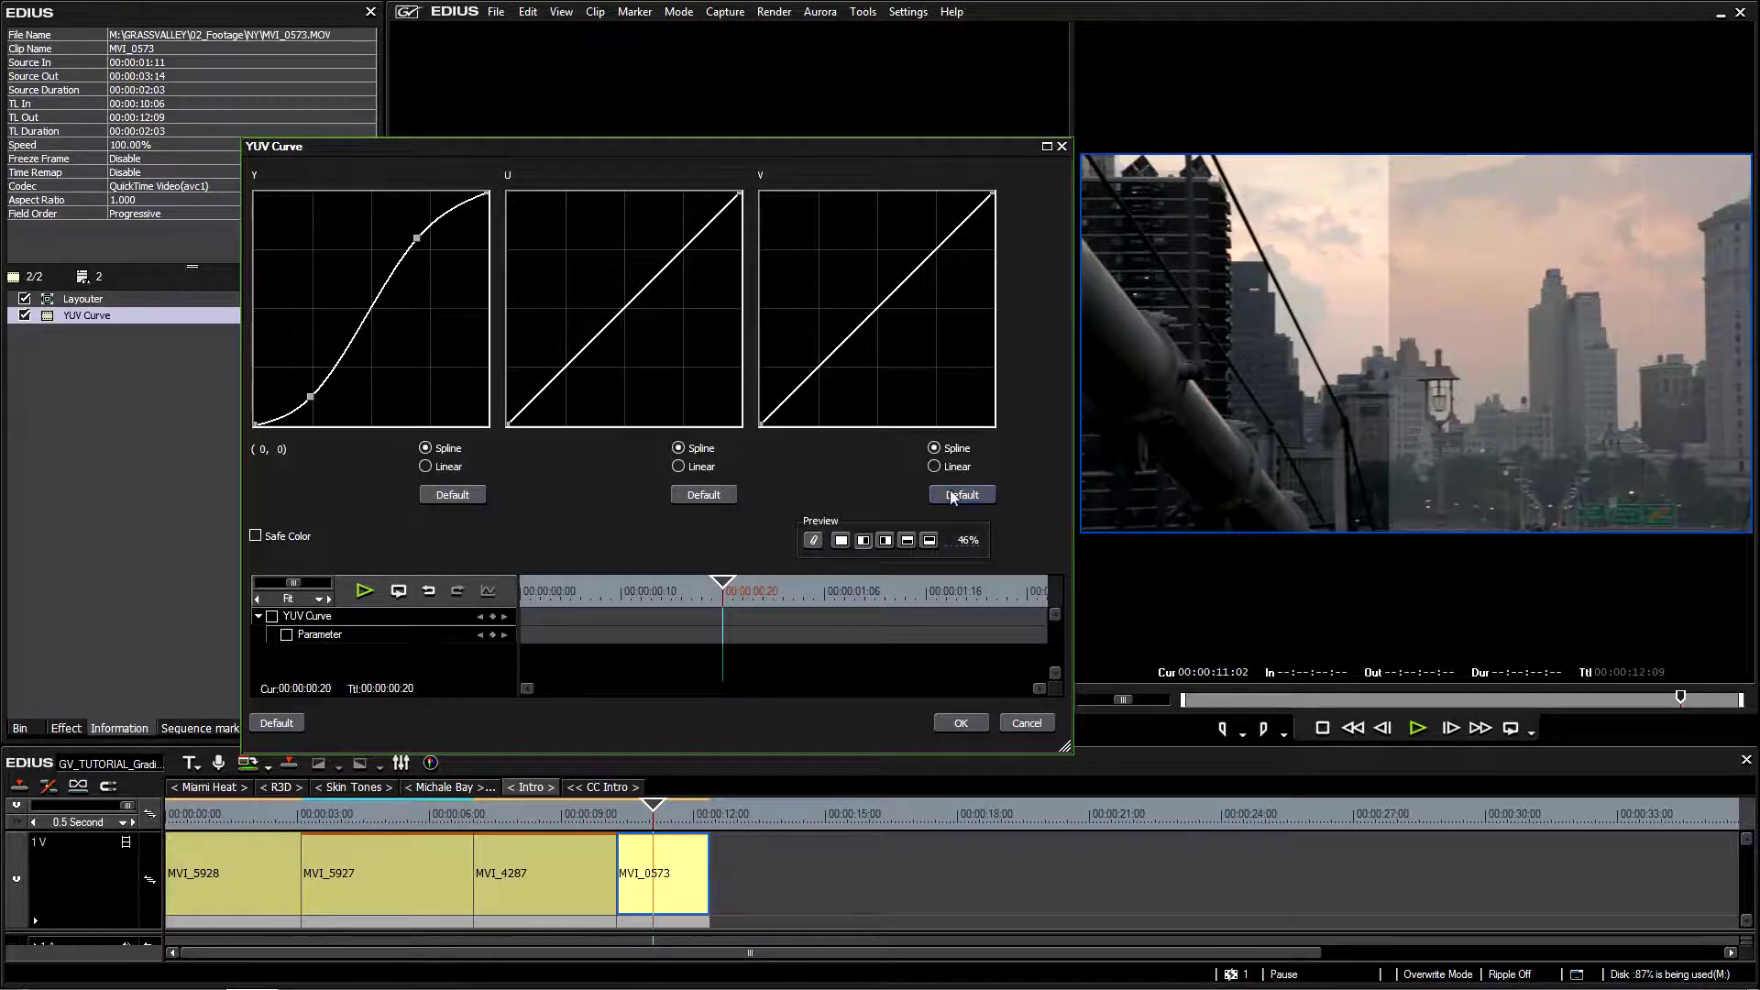
left_click(841, 540)
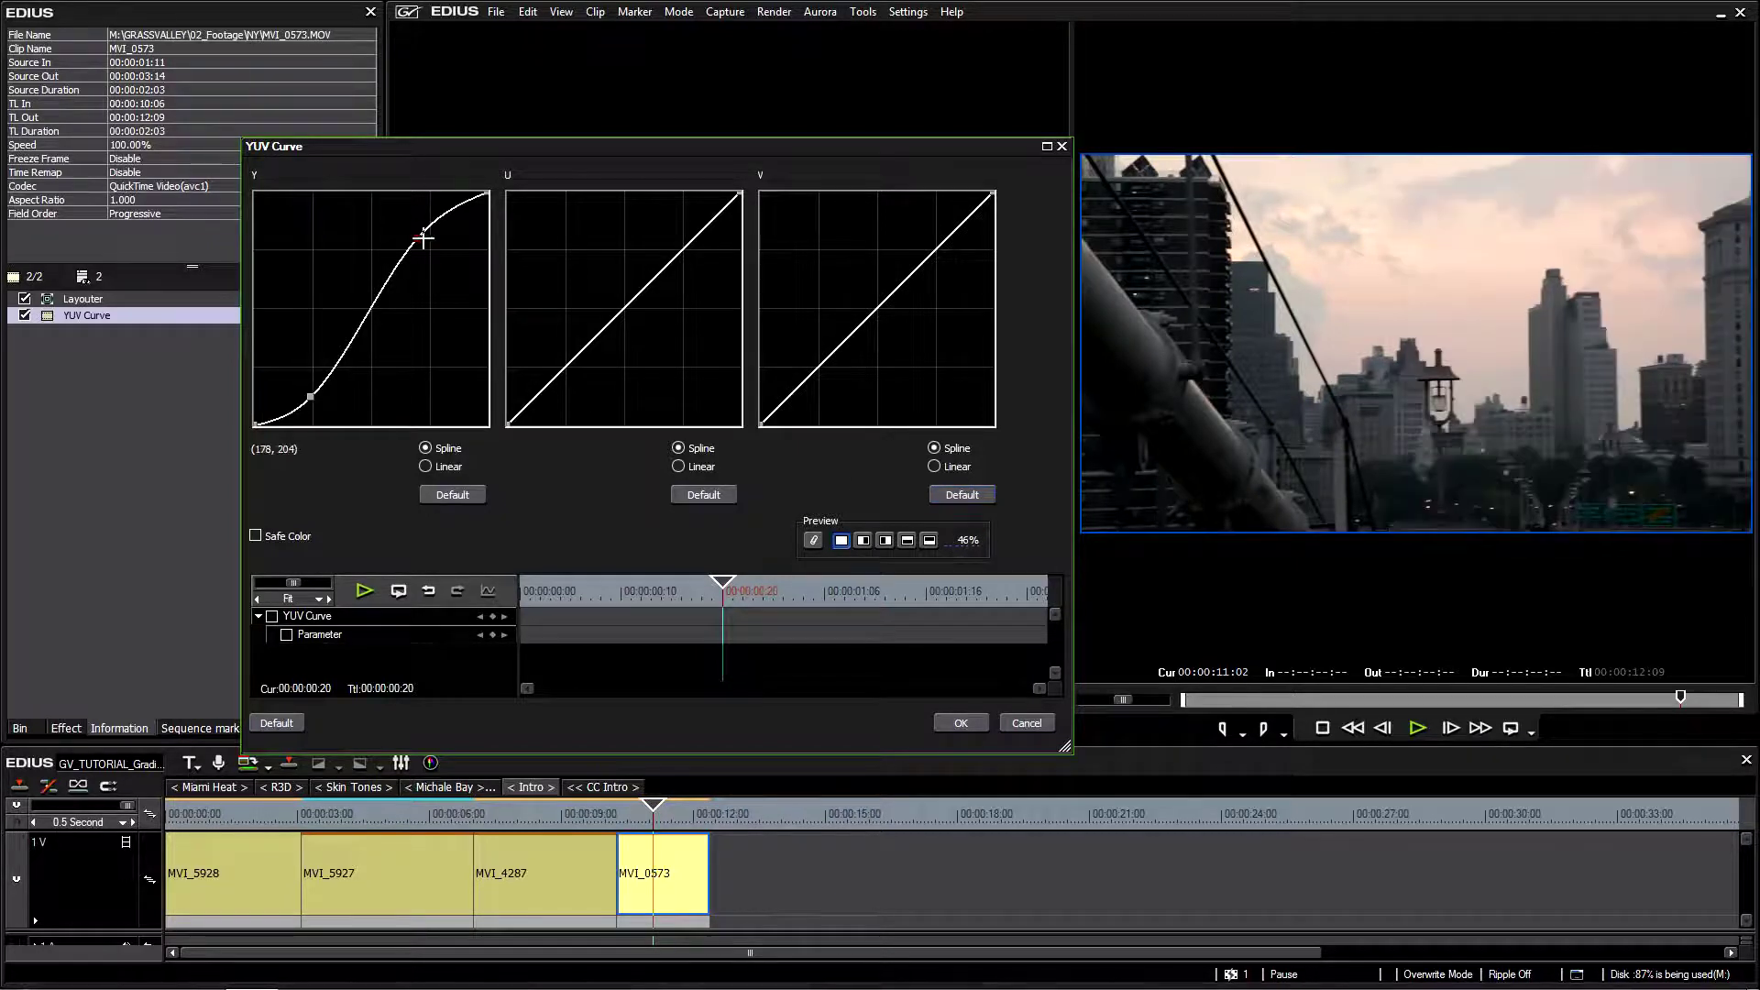
- Steepen the upper half of the Y curve by shifting the highlight point and adding a midpoint near the graph's centre
left_click_drag(423, 238, 410, 235)
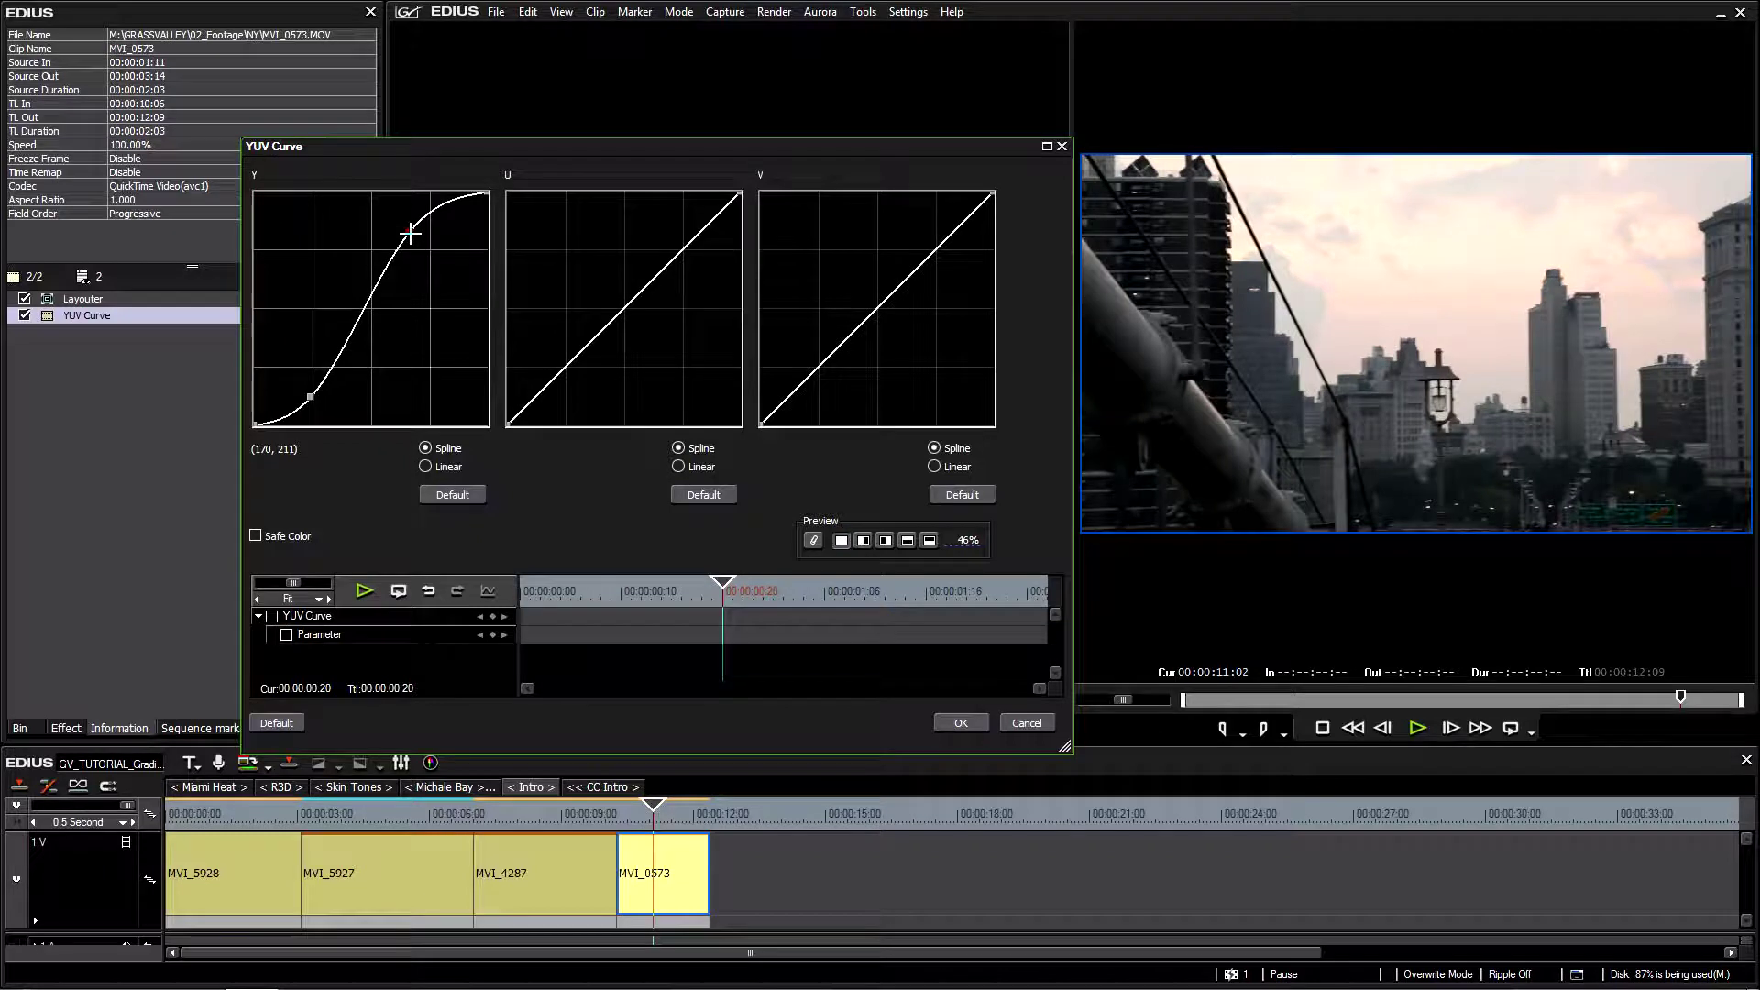
left_click(380, 289)
mouse_move(410, 234)
left_mouse_down()
mouse_move(420, 254)
mouse_move(404, 231)
left_mouse_up()
mouse_move(383, 294)
left_mouse_down()
mouse_move(389, 311)
mouse_move(375, 300)
left_mouse_up()
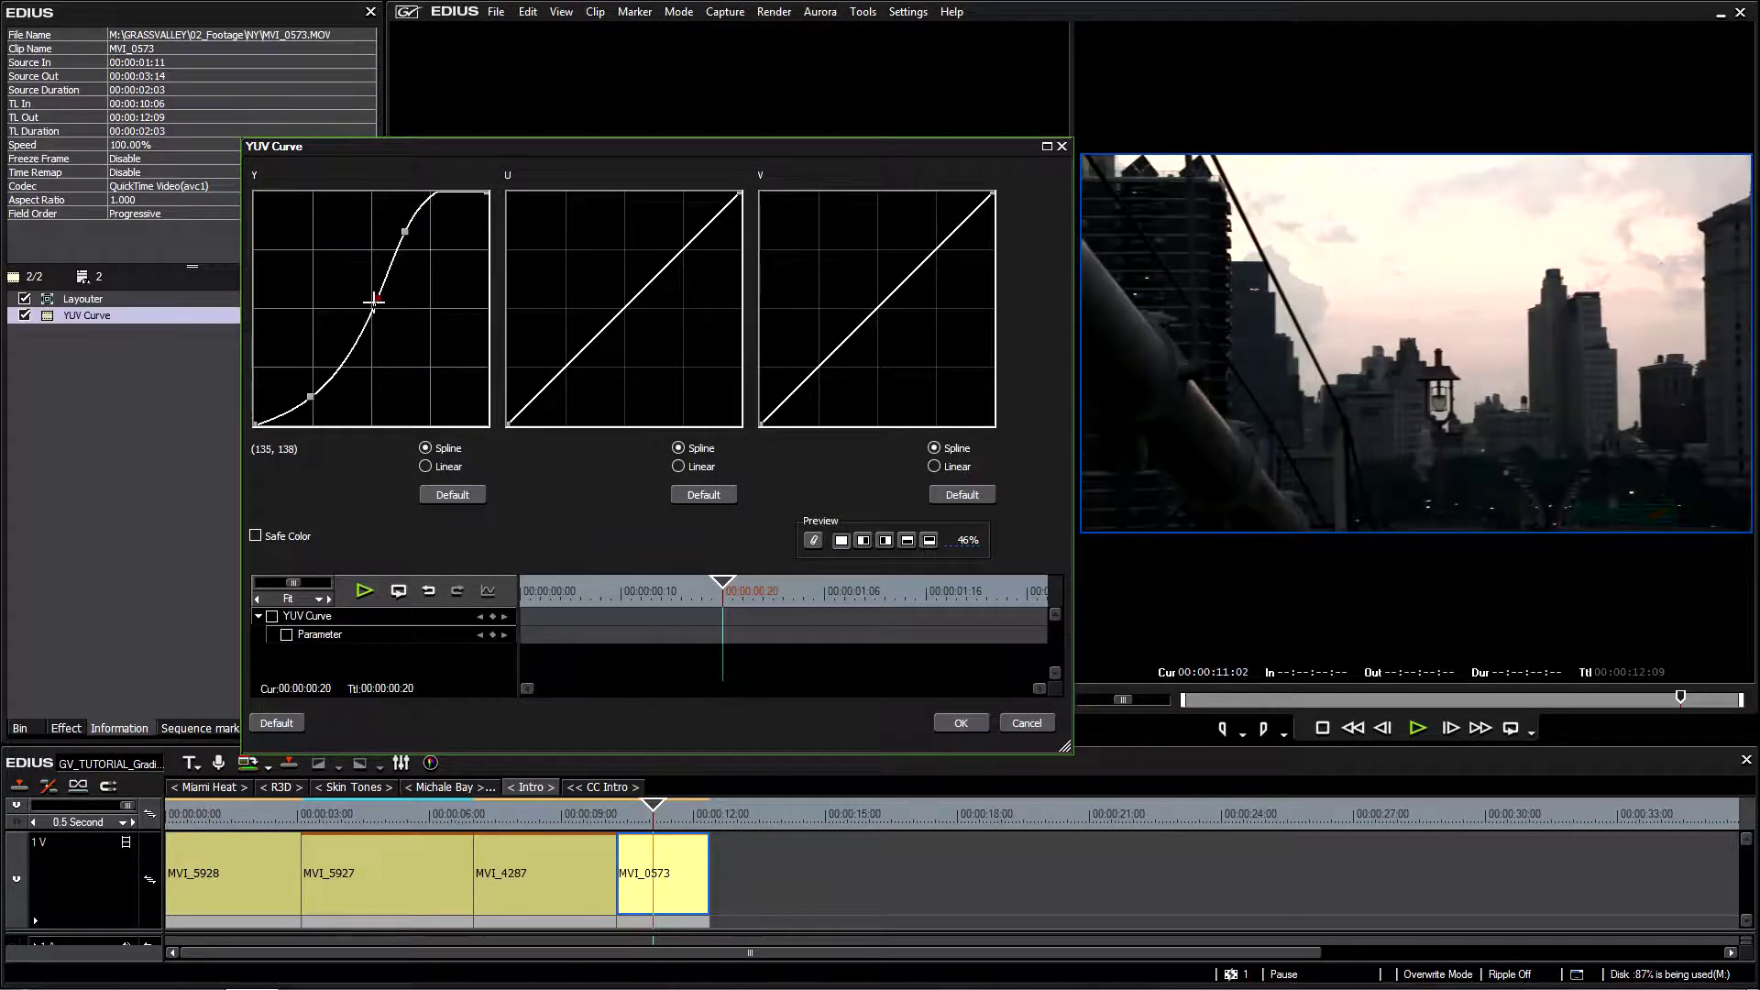
mouse_move(404, 231)
left_mouse_down()
mouse_move(425, 263)
mouse_move(401, 250)
left_mouse_up()
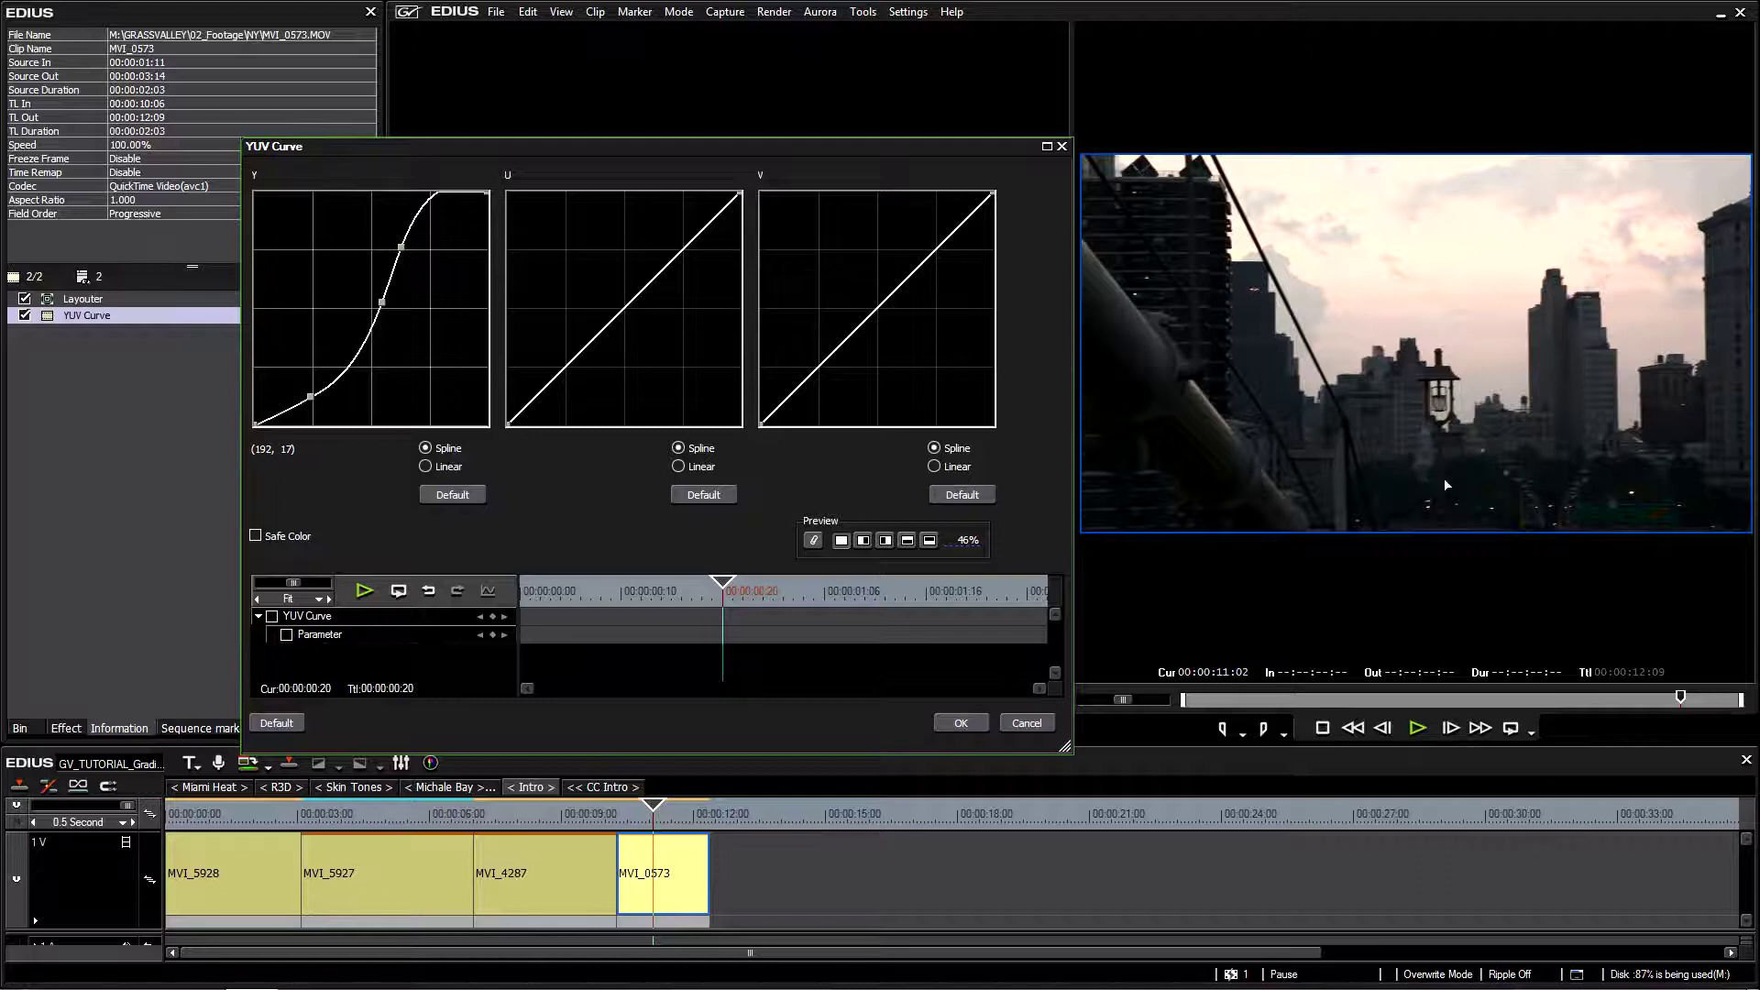
- Add two points between the Y curve's shadow point and midpoint, and widen the split preview to 100%
left_click_drag(341, 353, 370, 330)
left_click(348, 358)
left_click_drag(311, 396, 396, 249)
left_click(863, 540)
left_click_drag(970, 541, 890, 367)
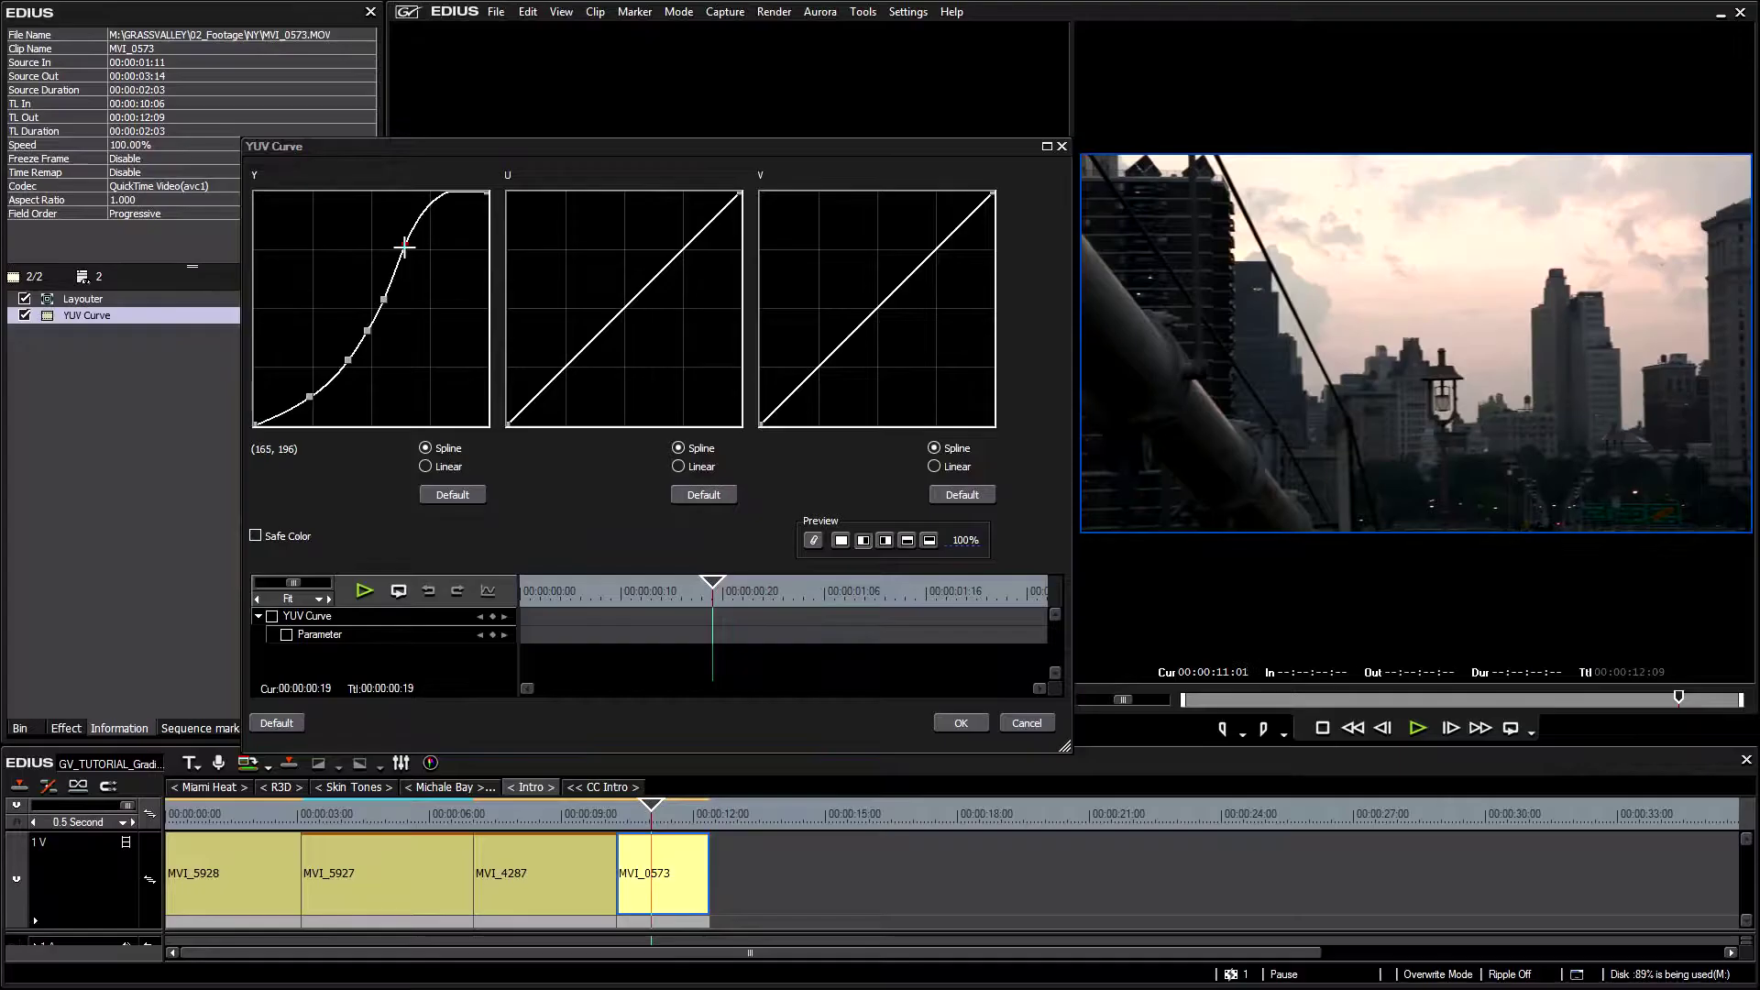
- Fine-tune the Y curve by nudging its highlight point up and its midpoint outward, and accept the YUV Curve filter
left_click_drag(410, 248, 410, 242)
mouse_move(383, 299)
left_mouse_down()
mouse_move(397, 287)
mouse_move(389, 300)
left_mouse_up()
left_click_drag(408, 241, 409, 242)
left_click_drag(964, 538, 903, 481)
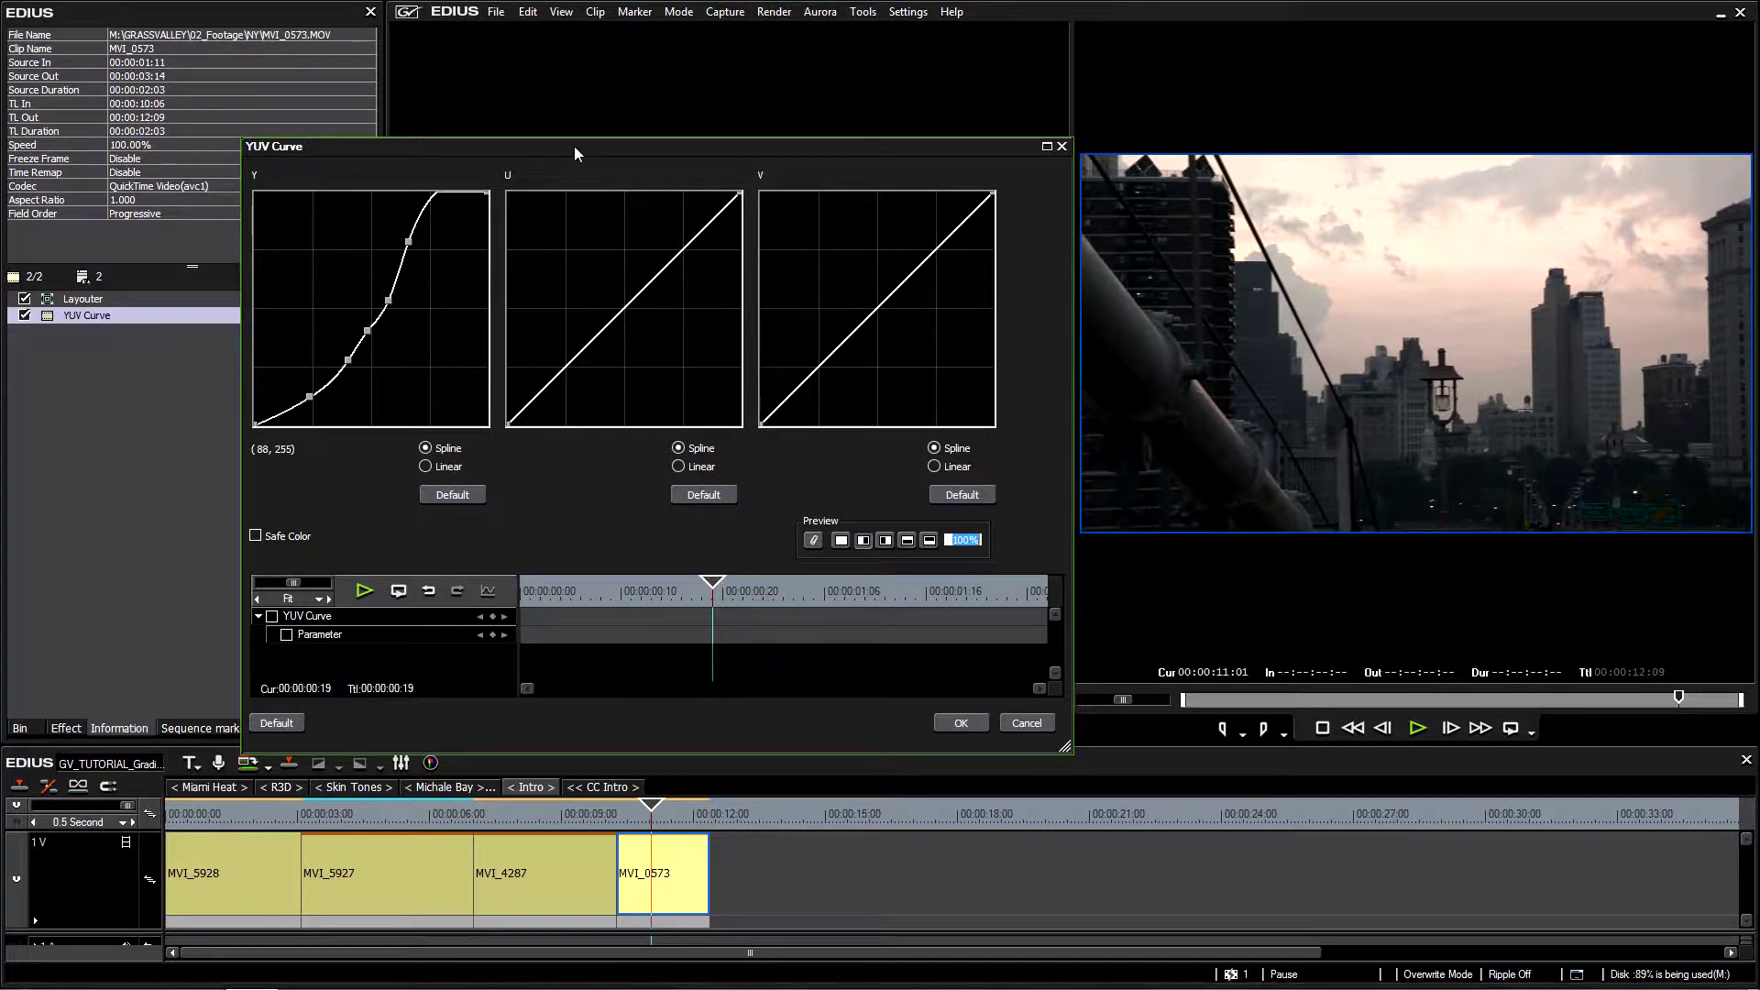
left_click(962, 723)
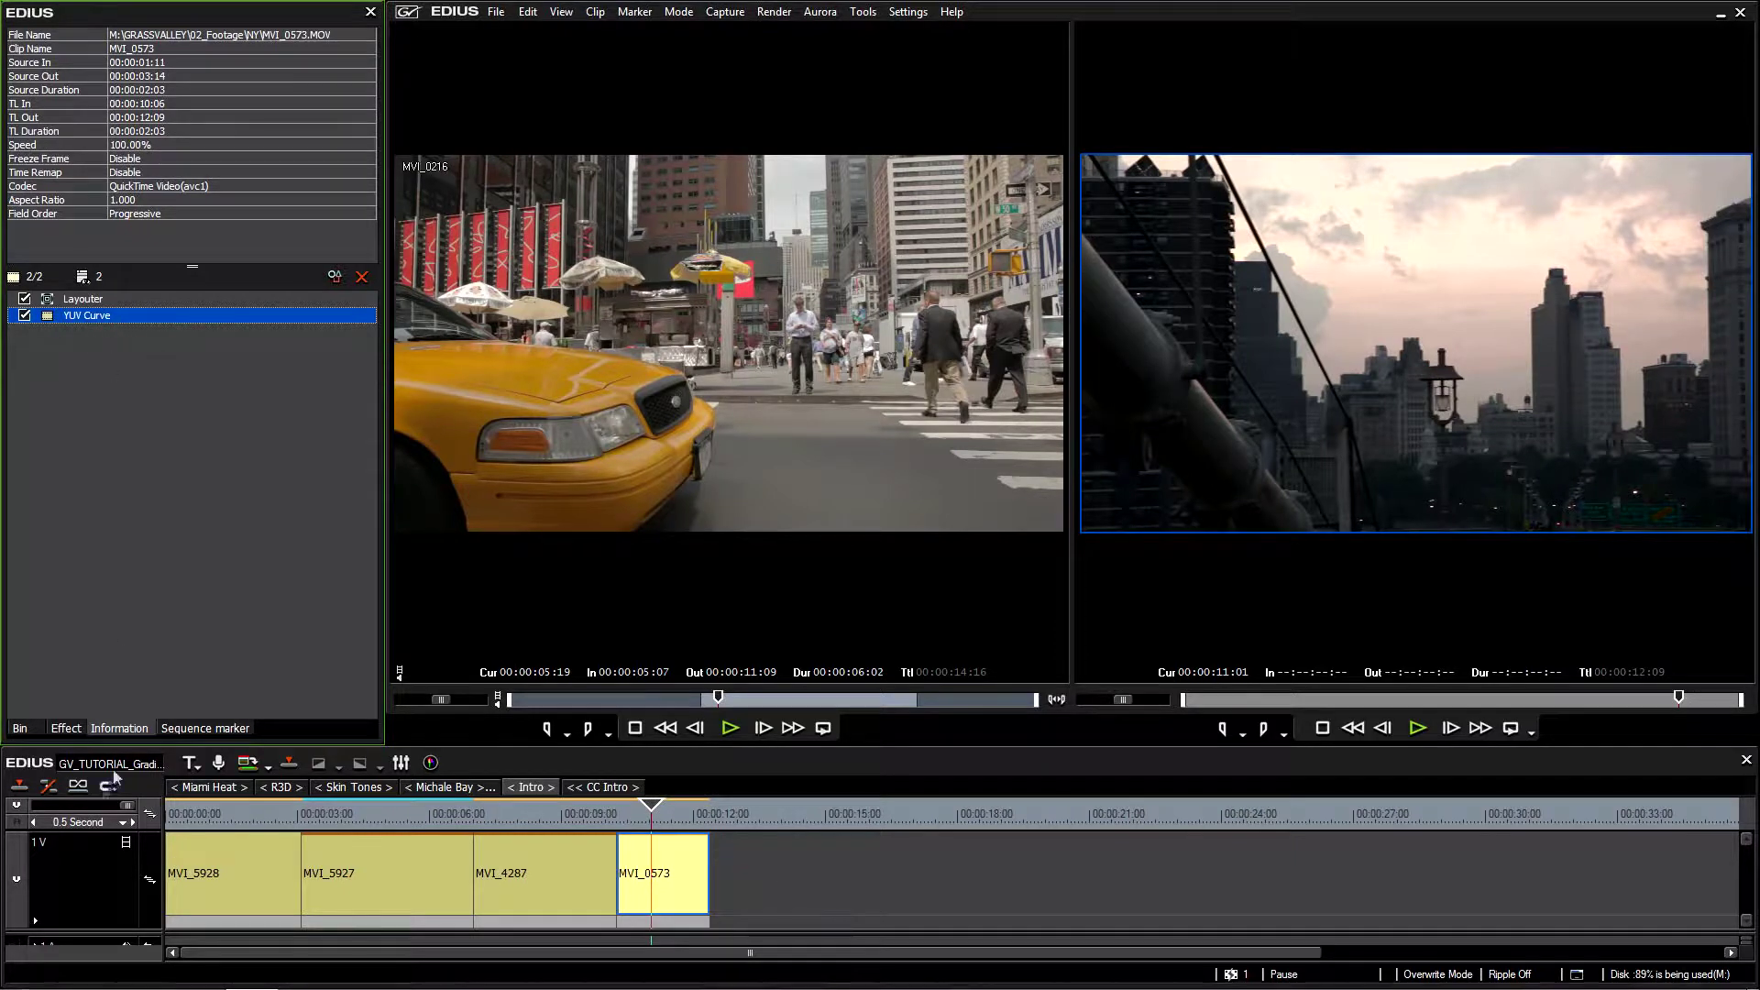
- Try to apply the 3-Way Color Correction filter to MVI_0573 and show the clip's applied filters
left_click(64, 728)
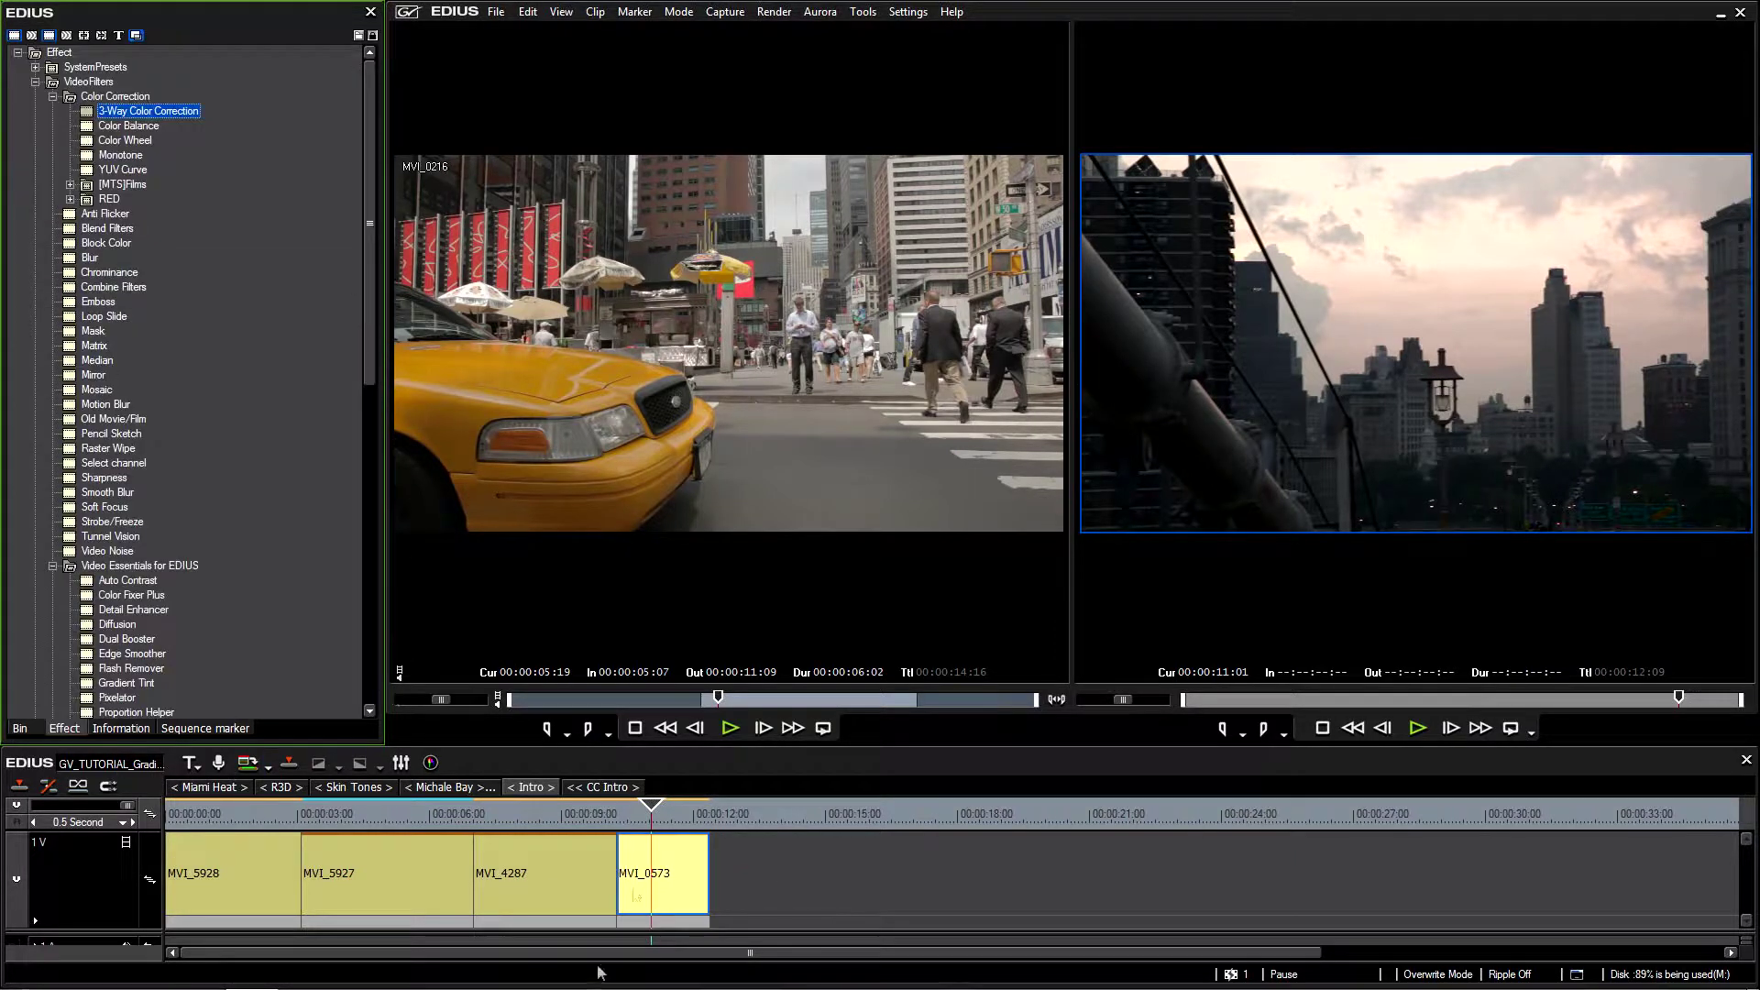
left_click(120, 728)
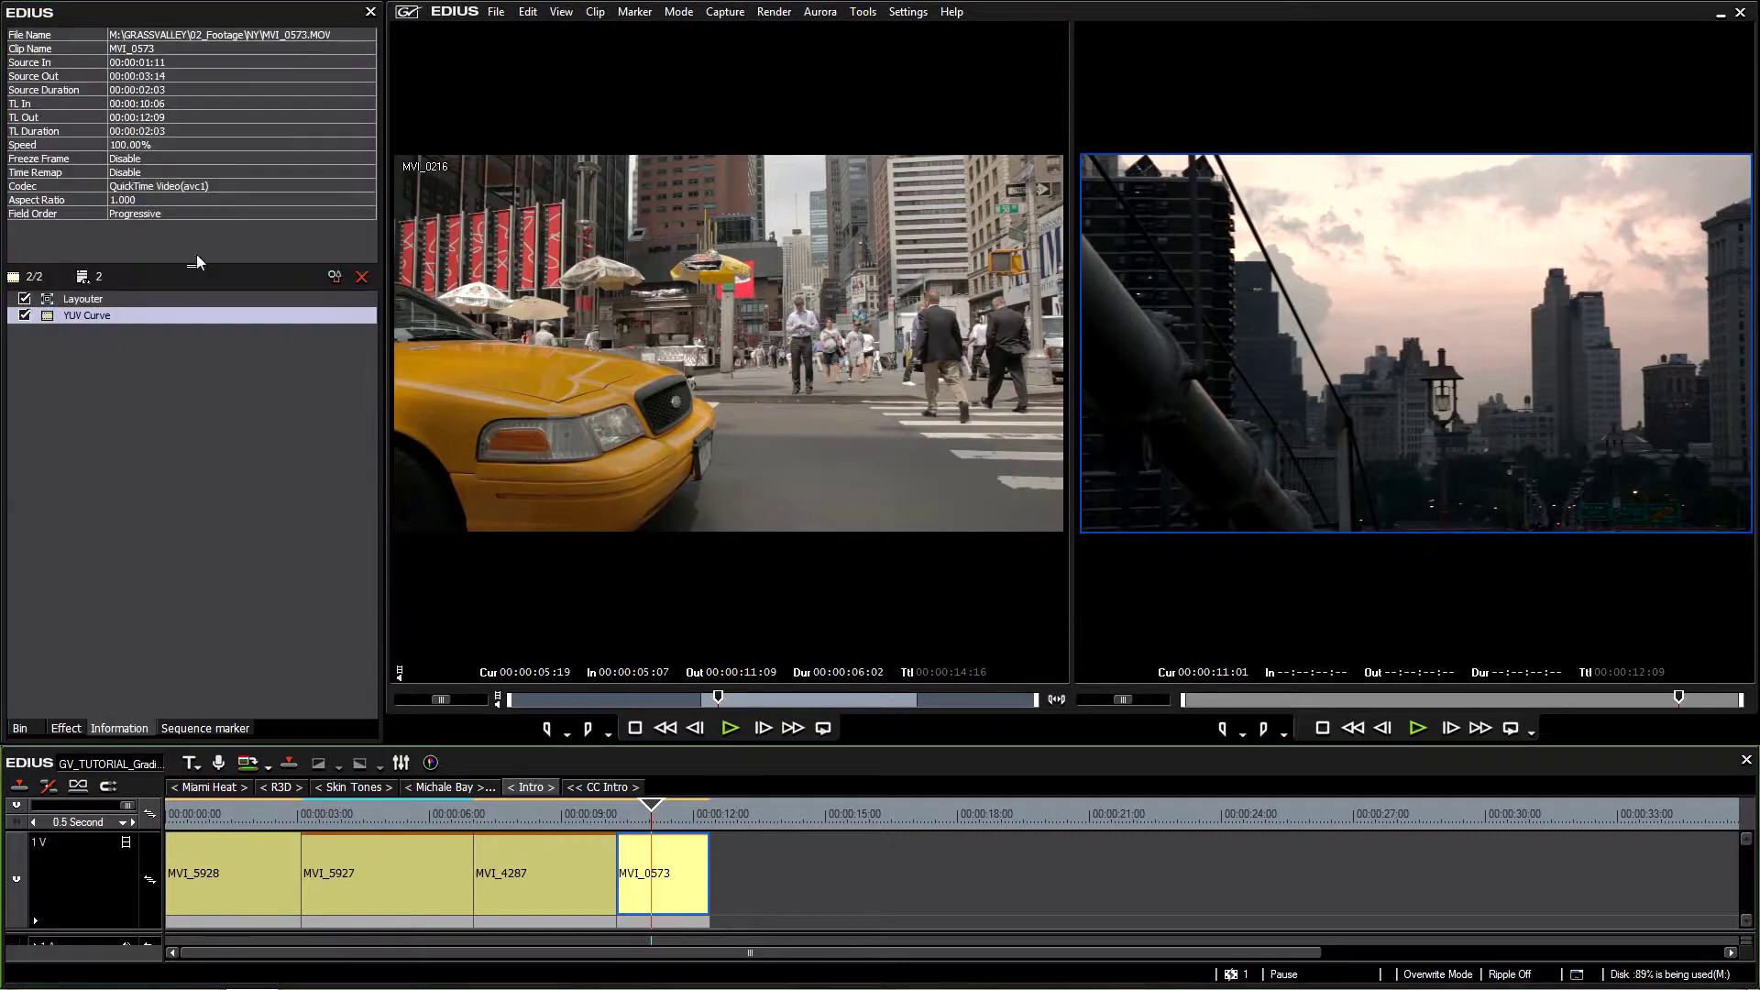